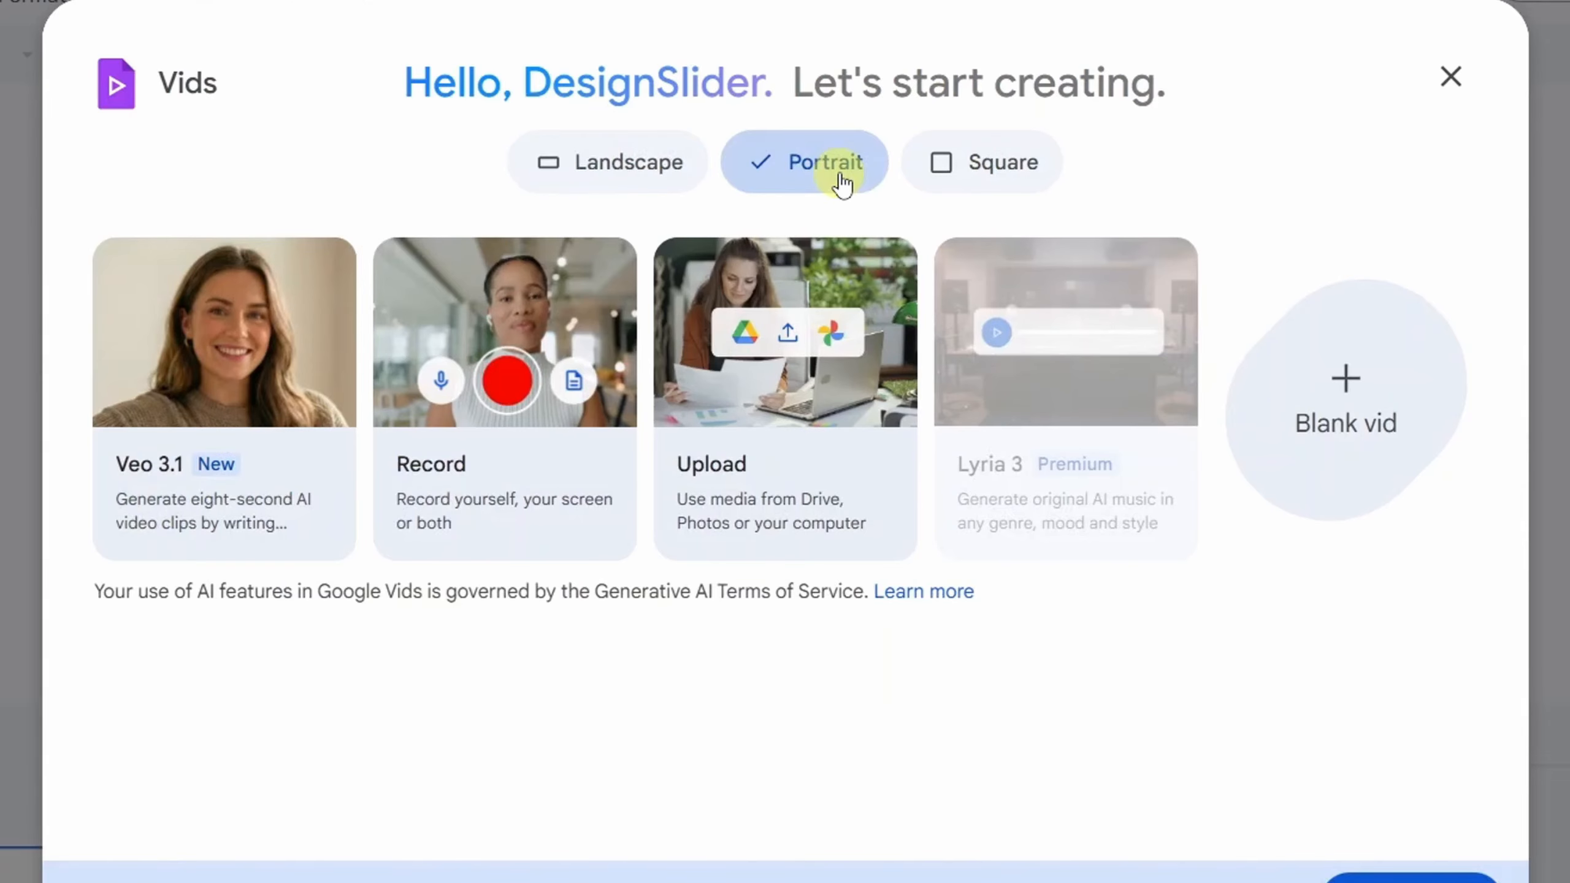
# - Choose the Landscape format, start the video with Veo 3.1 and dismiss the feature announcement
pyautogui.click(1004, 184)
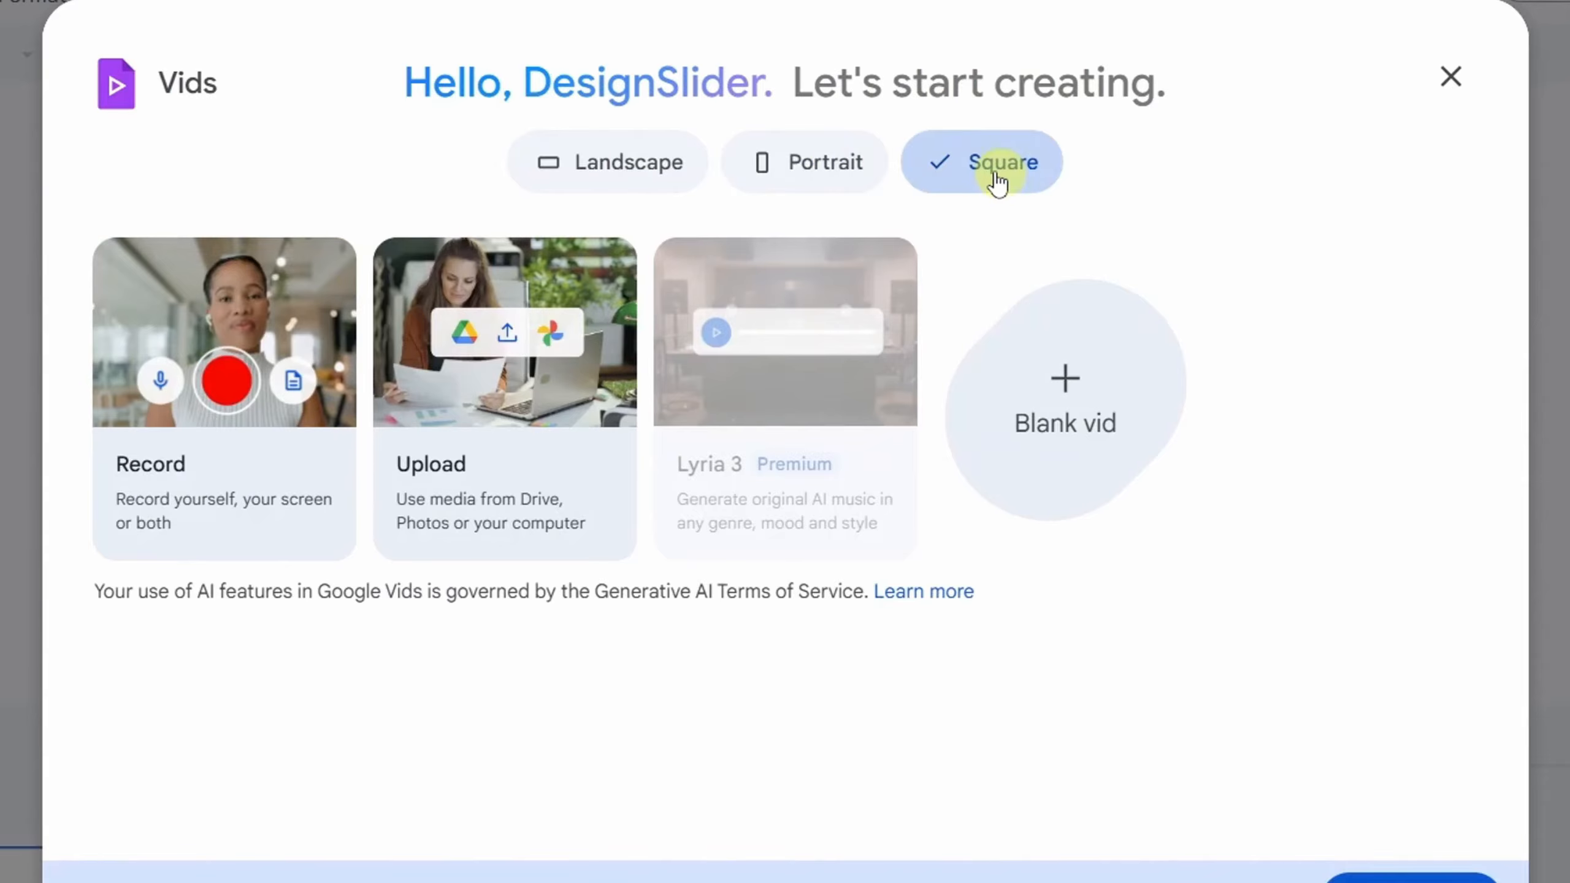
pyautogui.click(606, 162)
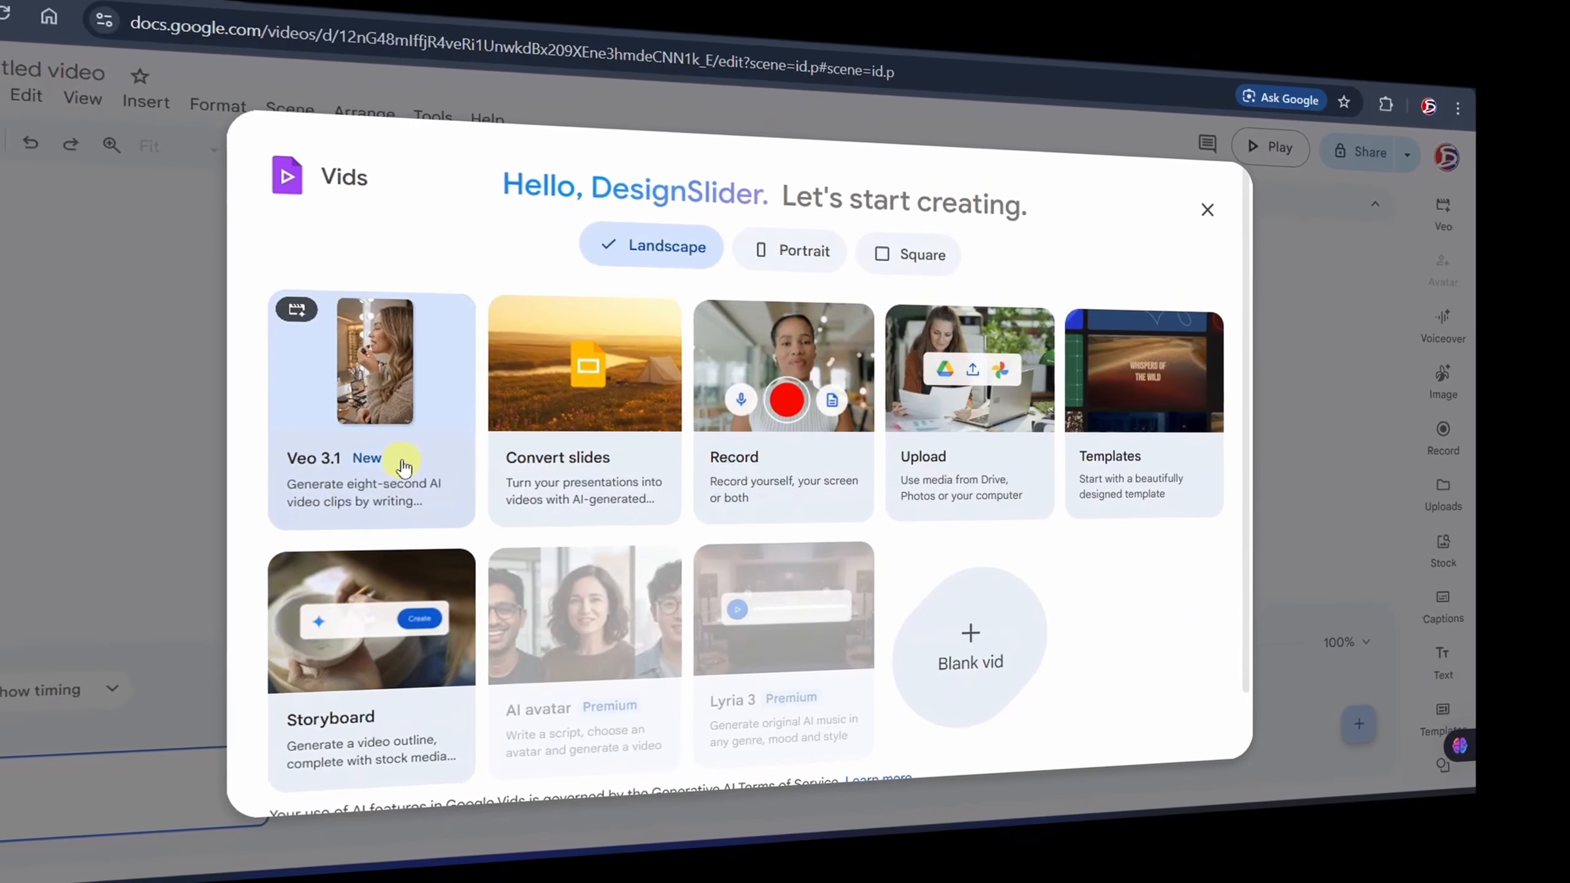
pyautogui.click(415, 458)
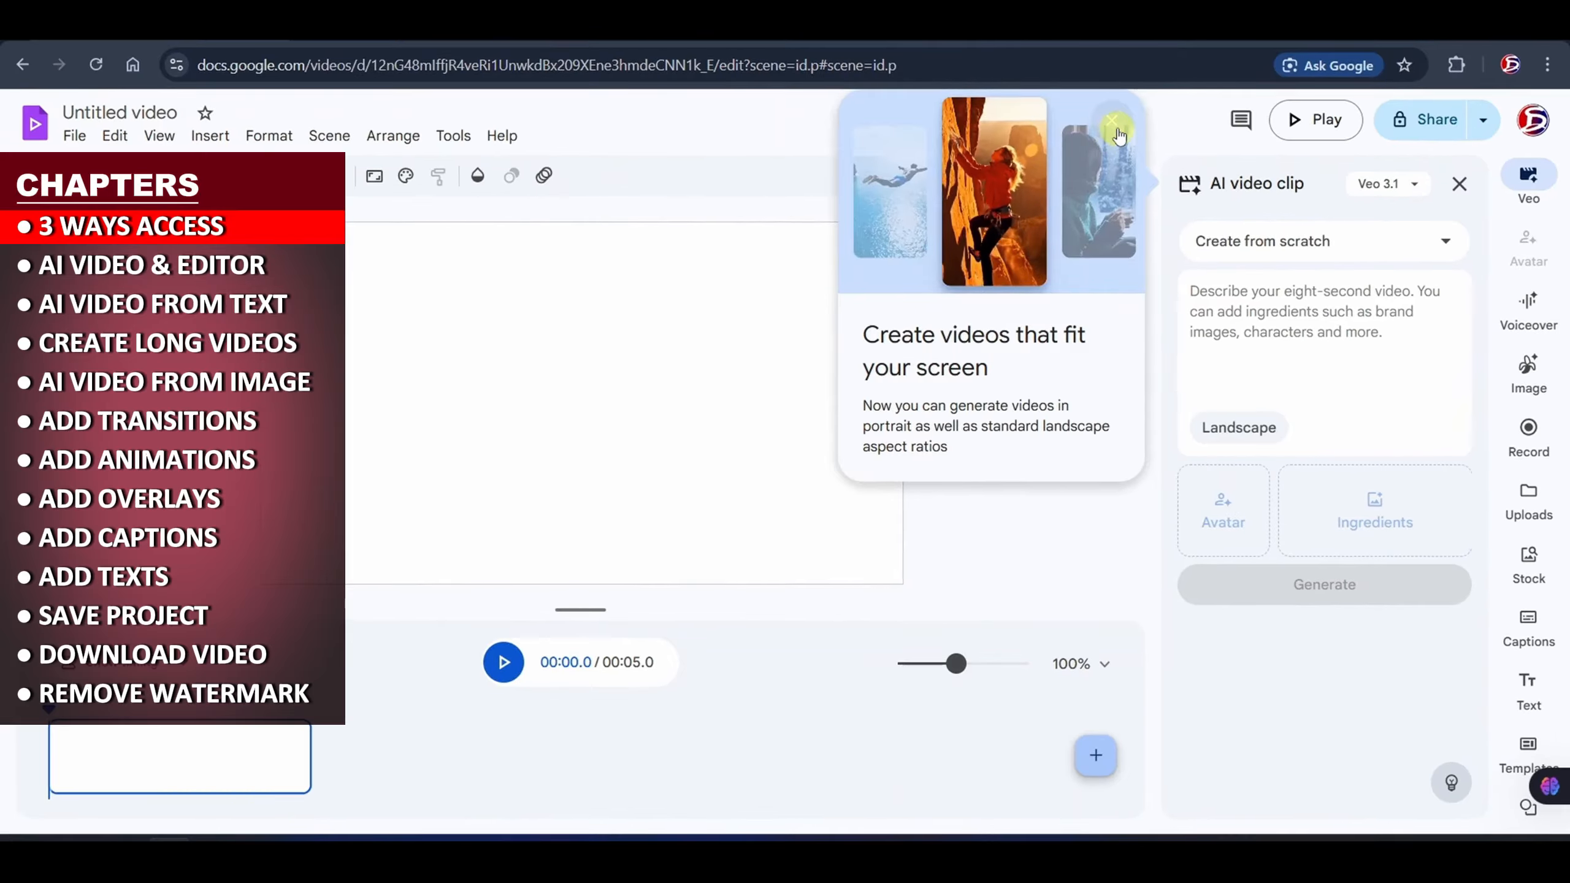
pyautogui.click(1117, 130)
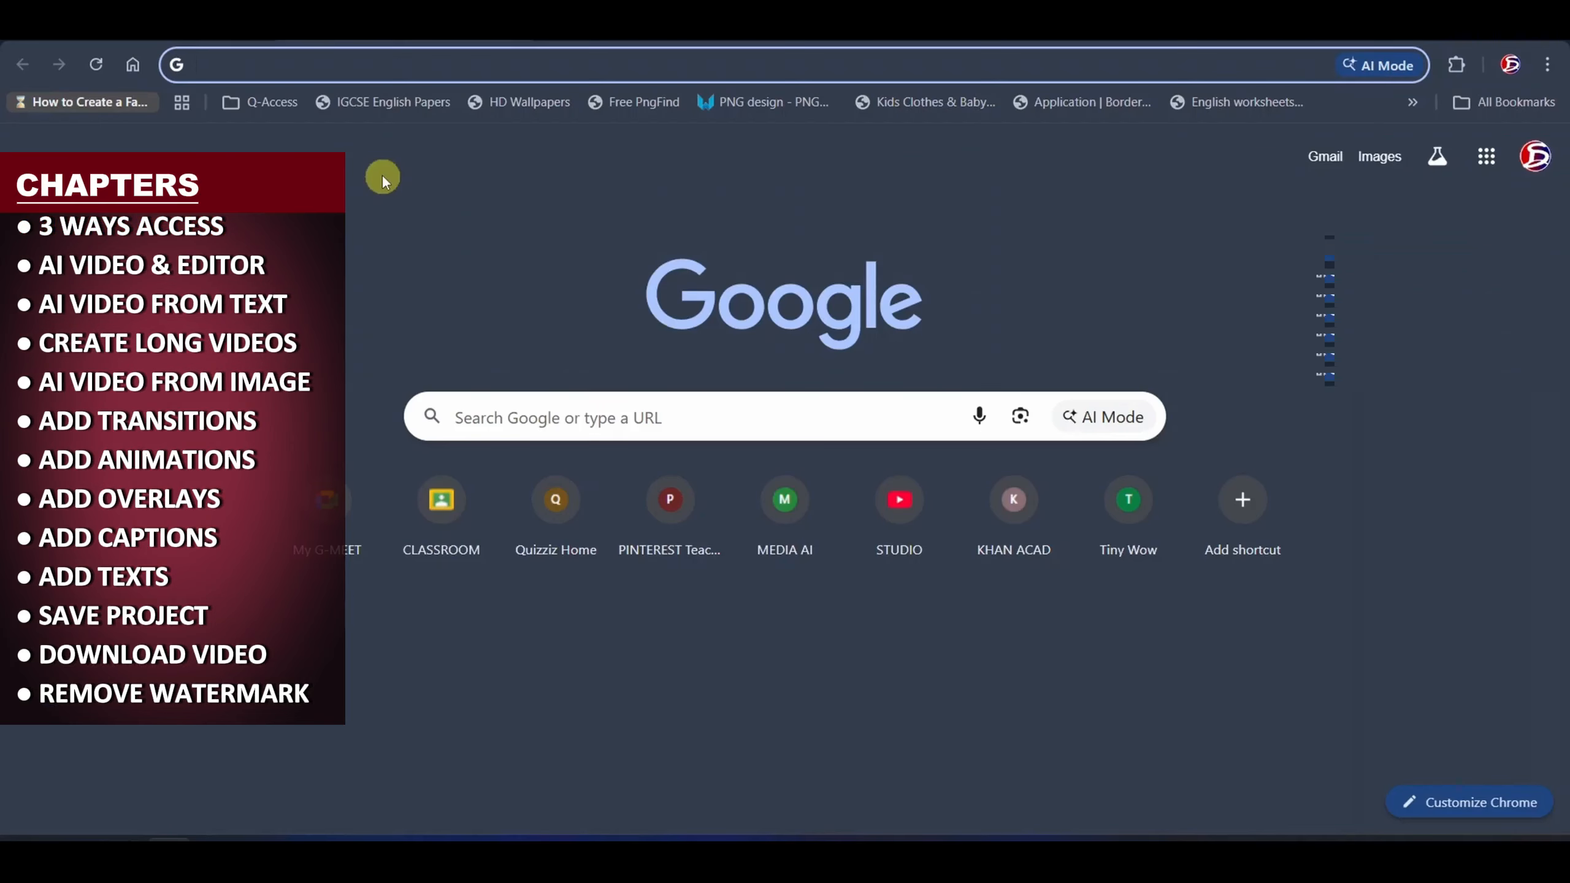
# - Open docs.google.com in the browser
pyautogui.write('docs.google')
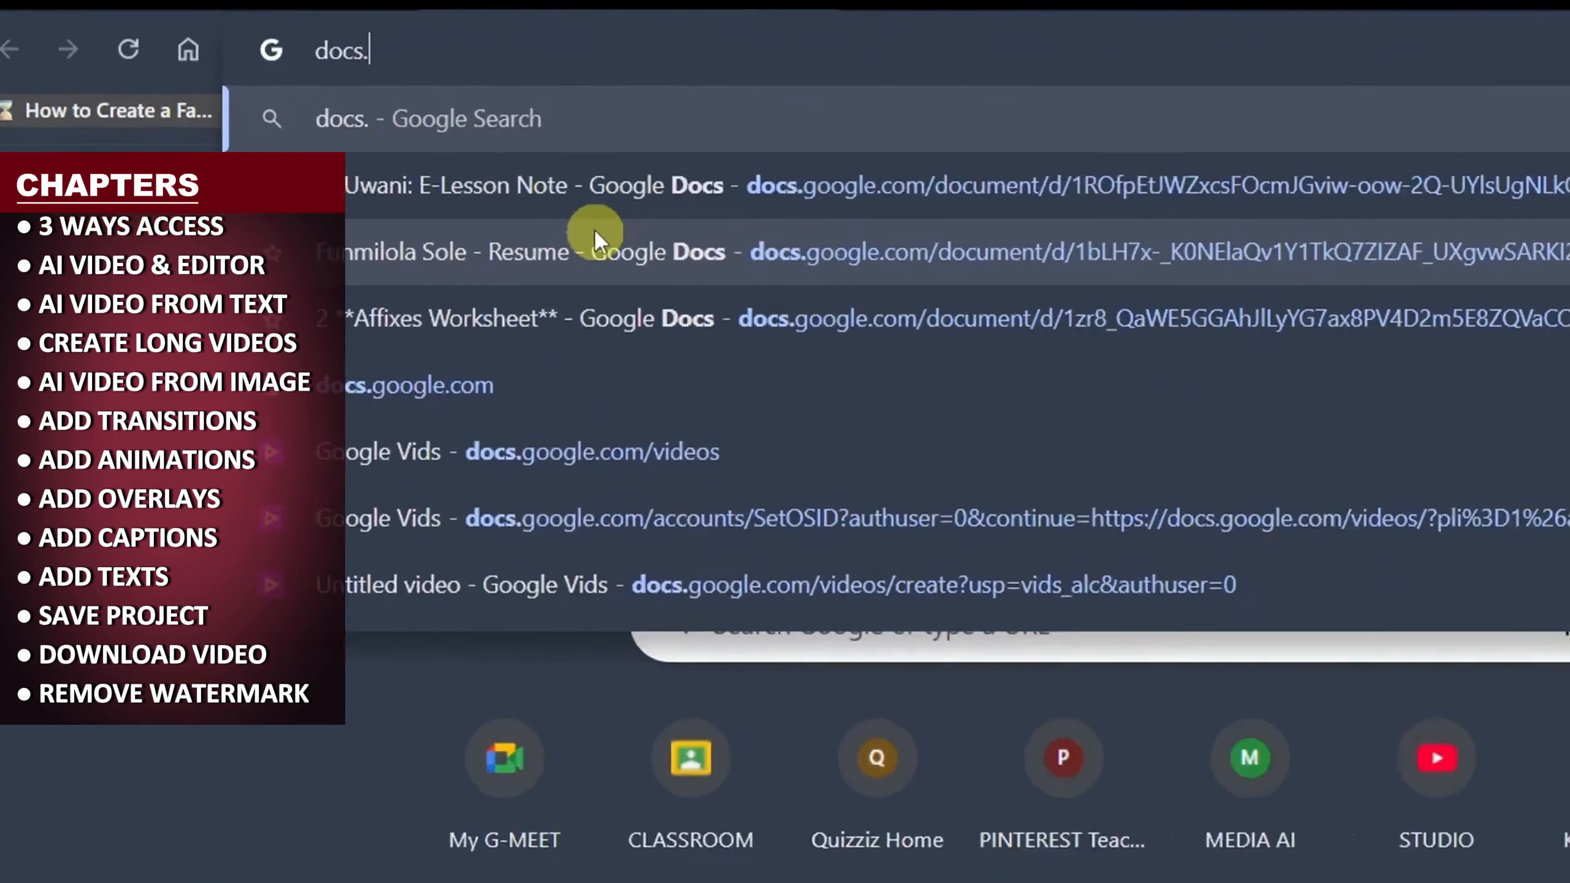
pyautogui.write('.com')
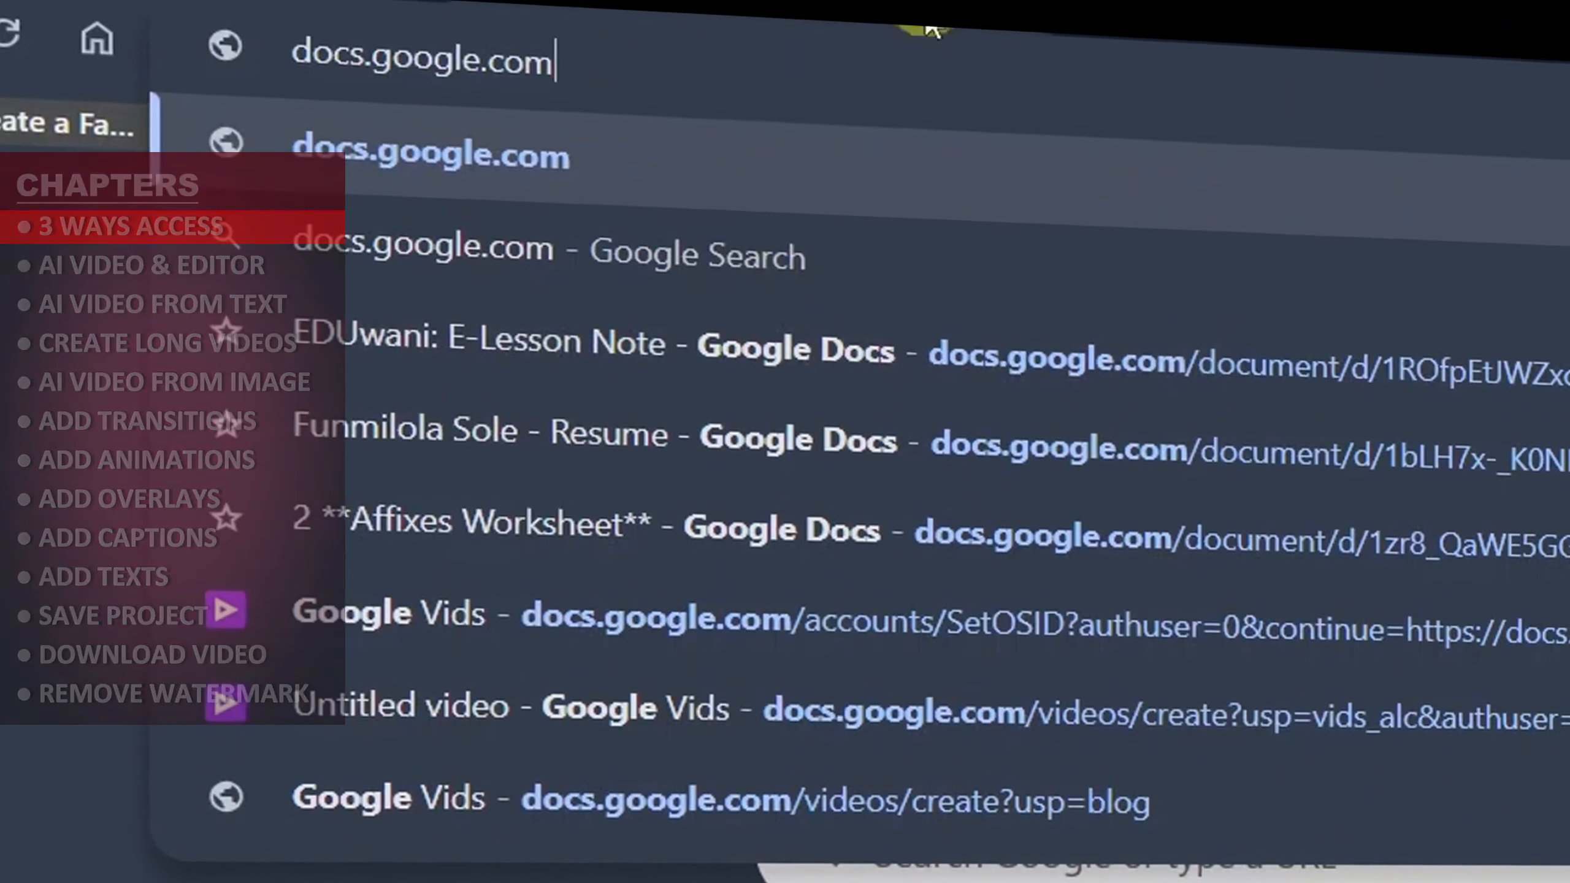
pyautogui.click(624, 168)
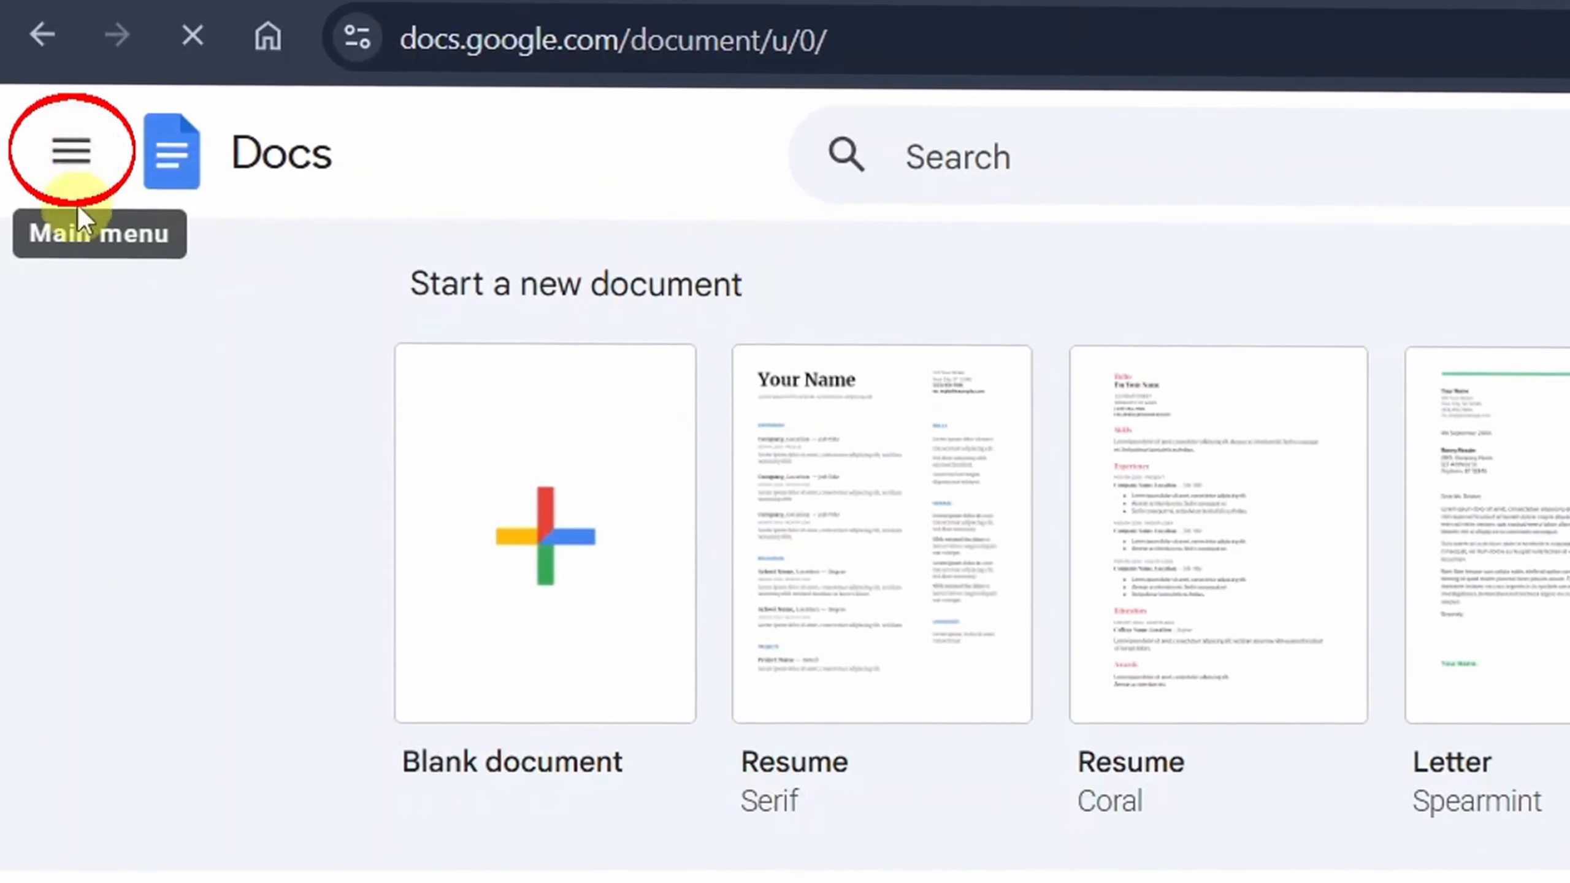
# - Switch from Docs to the Vids home page and start a new landscape video with Veo 3.1
pyautogui.click(75, 166)
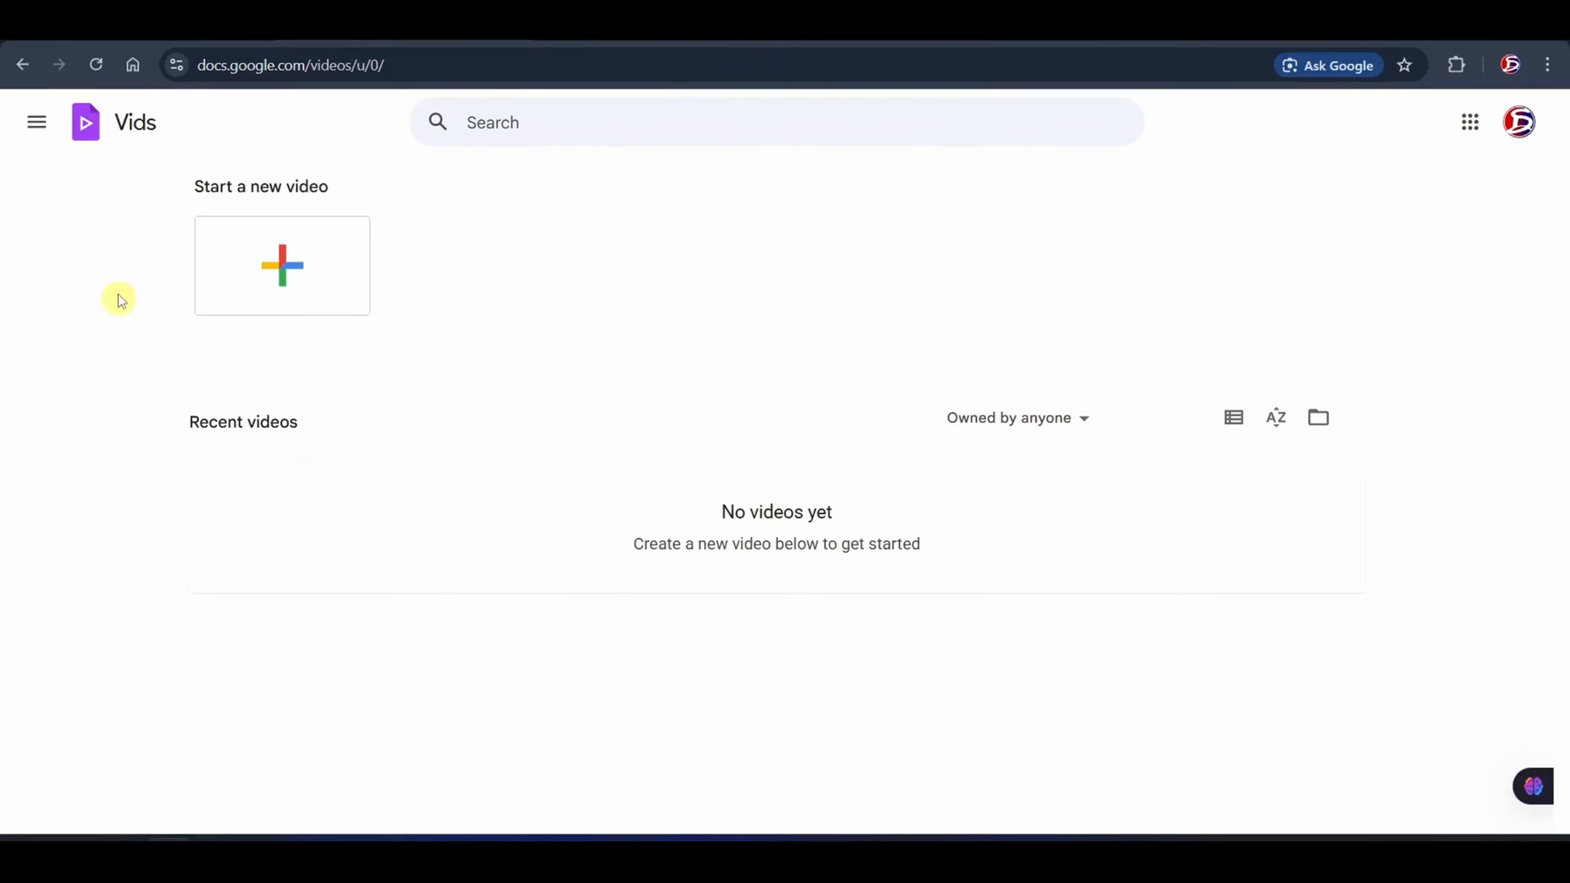
pyautogui.click(296, 255)
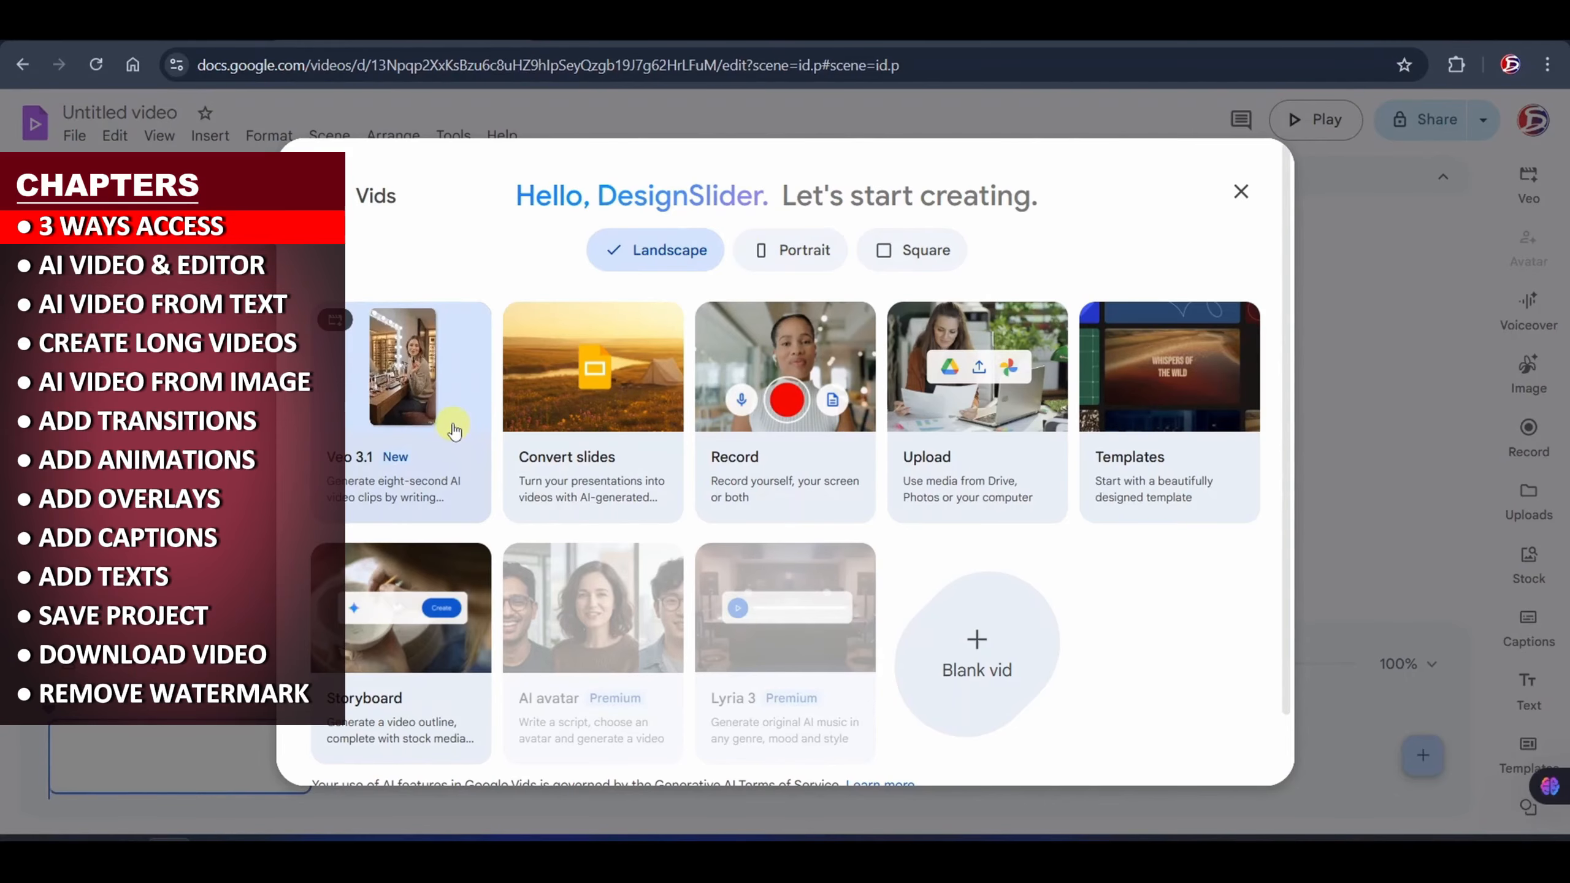
pyautogui.click(454, 431)
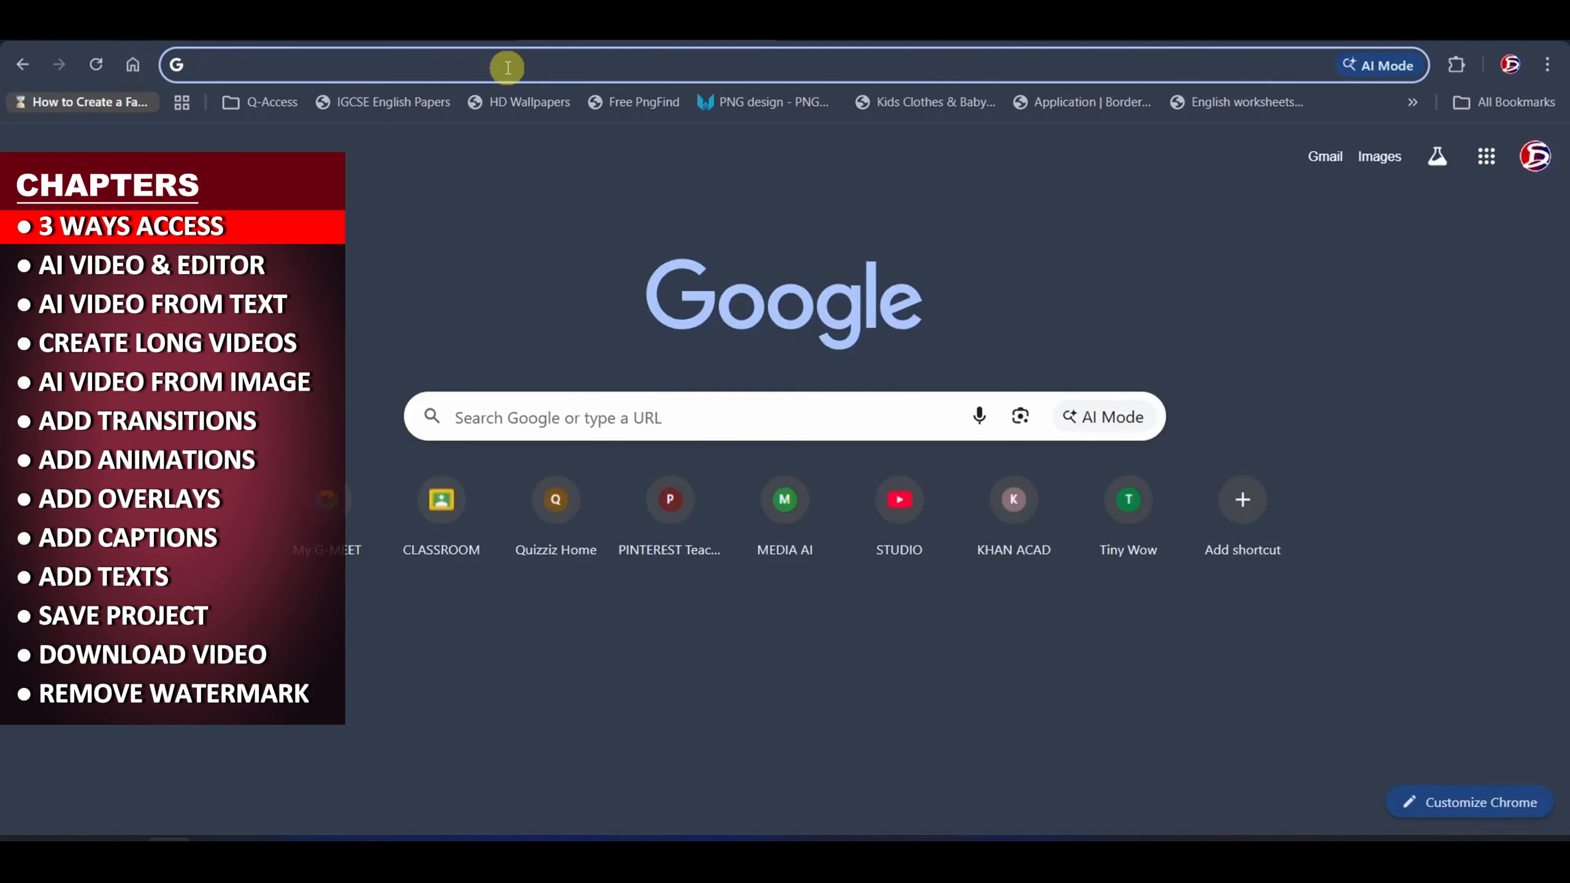
# - Search Google for "vids" and start a Veo 3.1 video from the Google Vids: Sign-in result
pyautogui.click(508, 63)
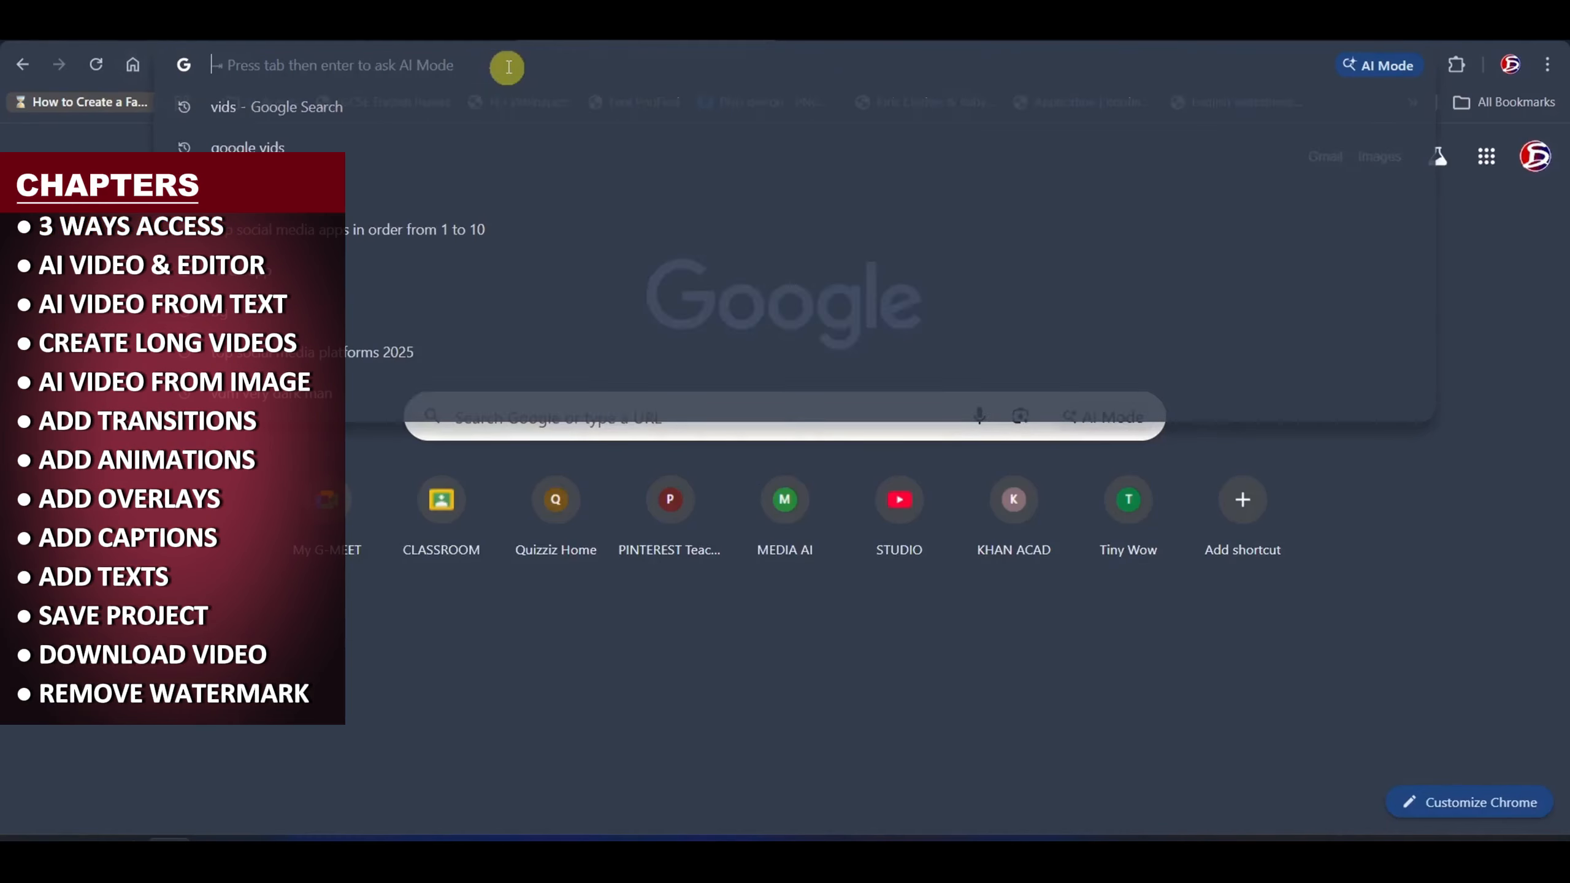
pyautogui.write('vids')
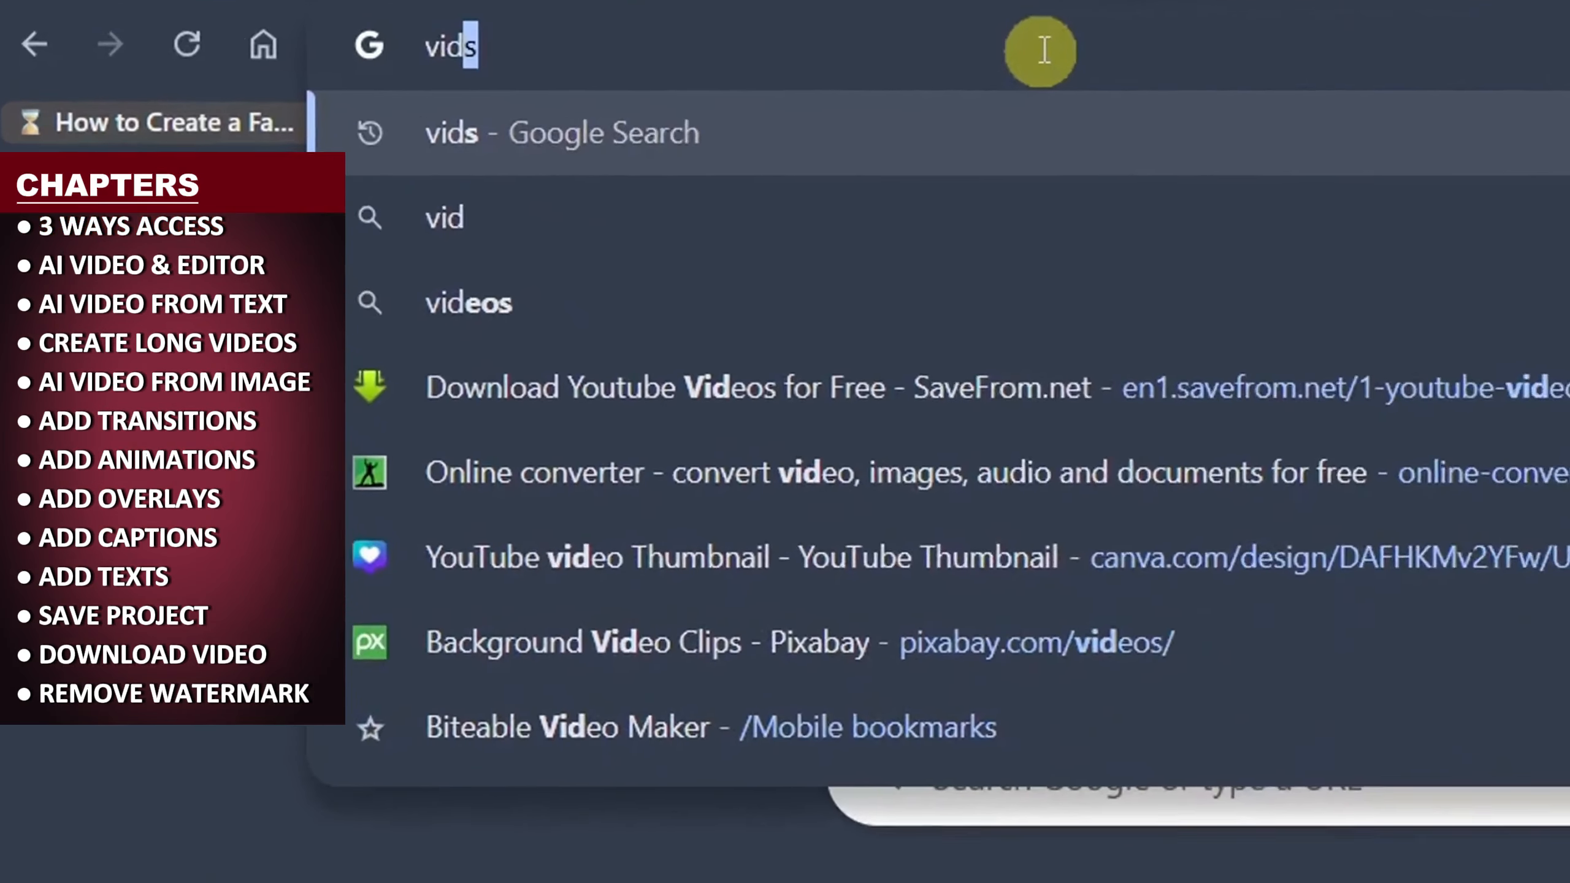
pyautogui.press('Return')
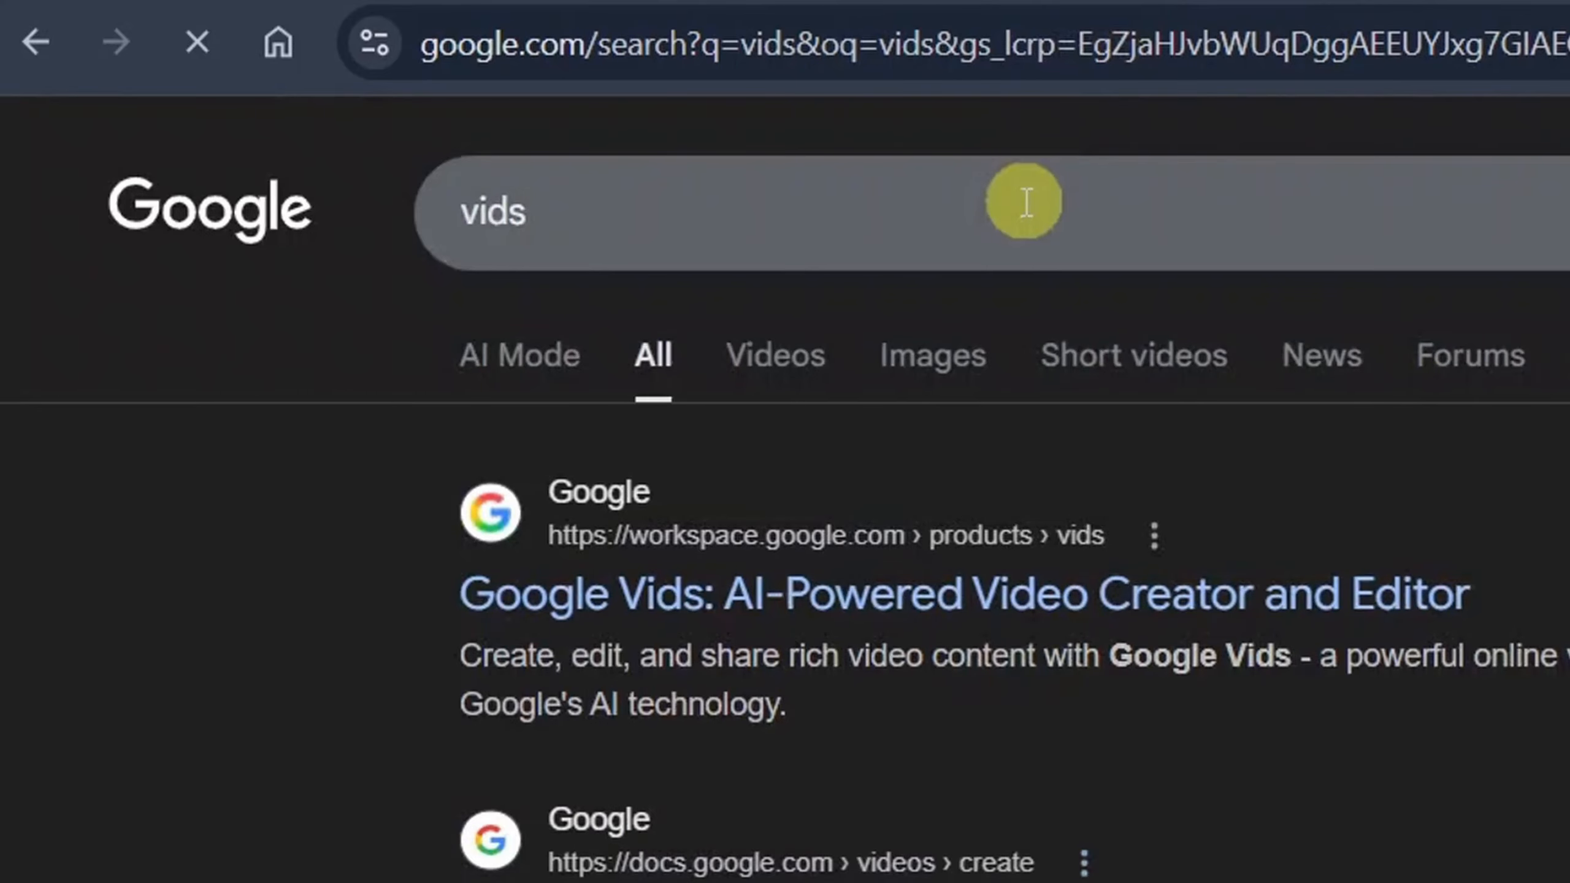
pyautogui.scroll(-3, 850, 717)
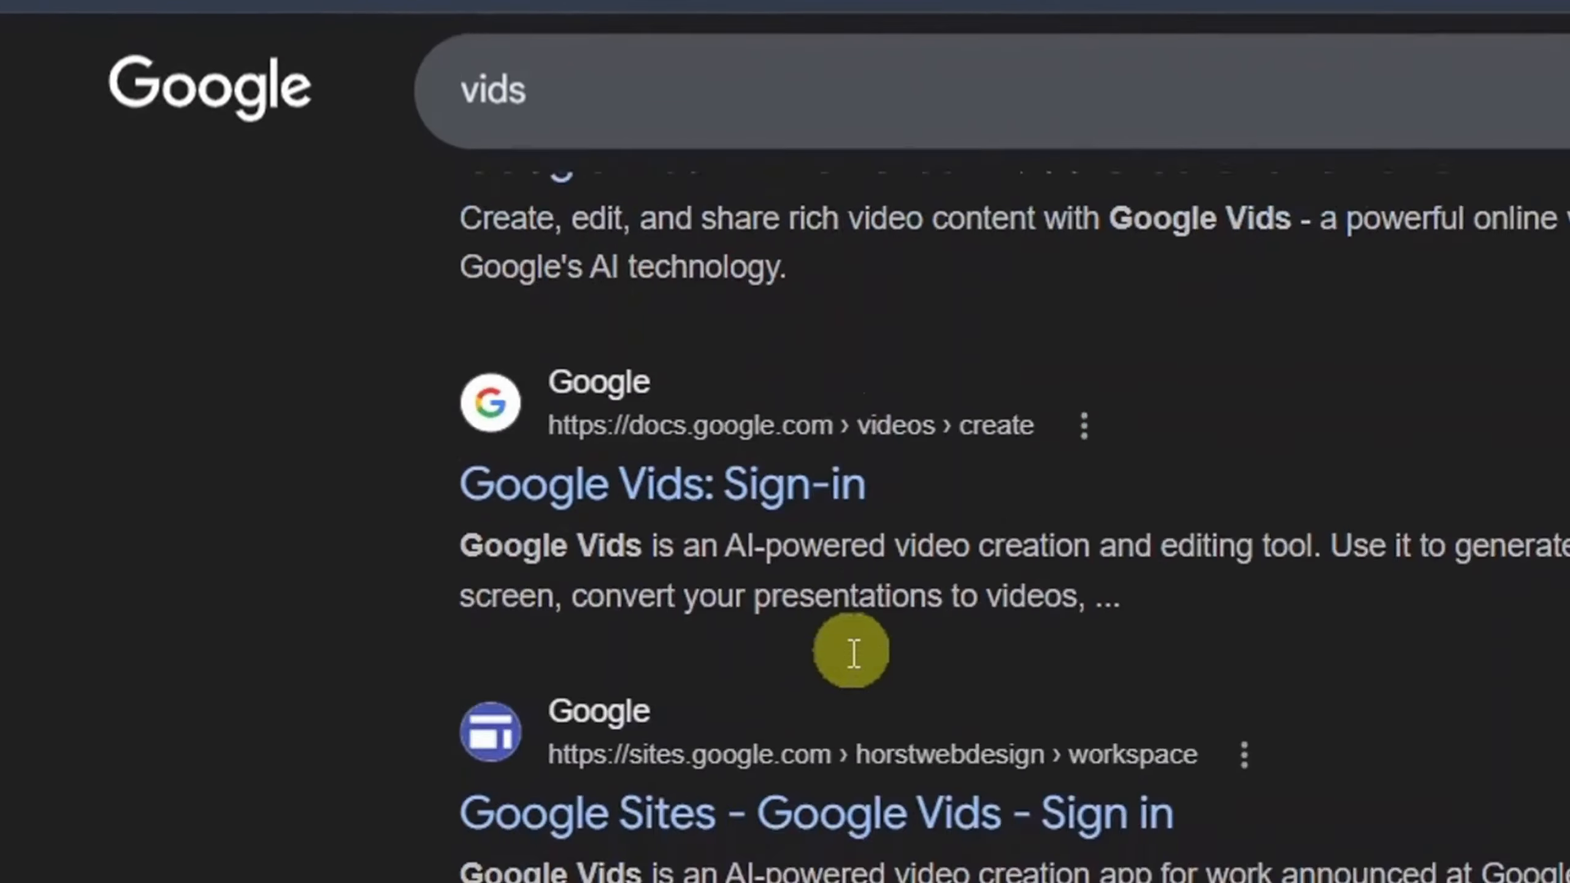
pyautogui.scroll(-3, 852, 650)
pyautogui.scroll(5, 843, 637)
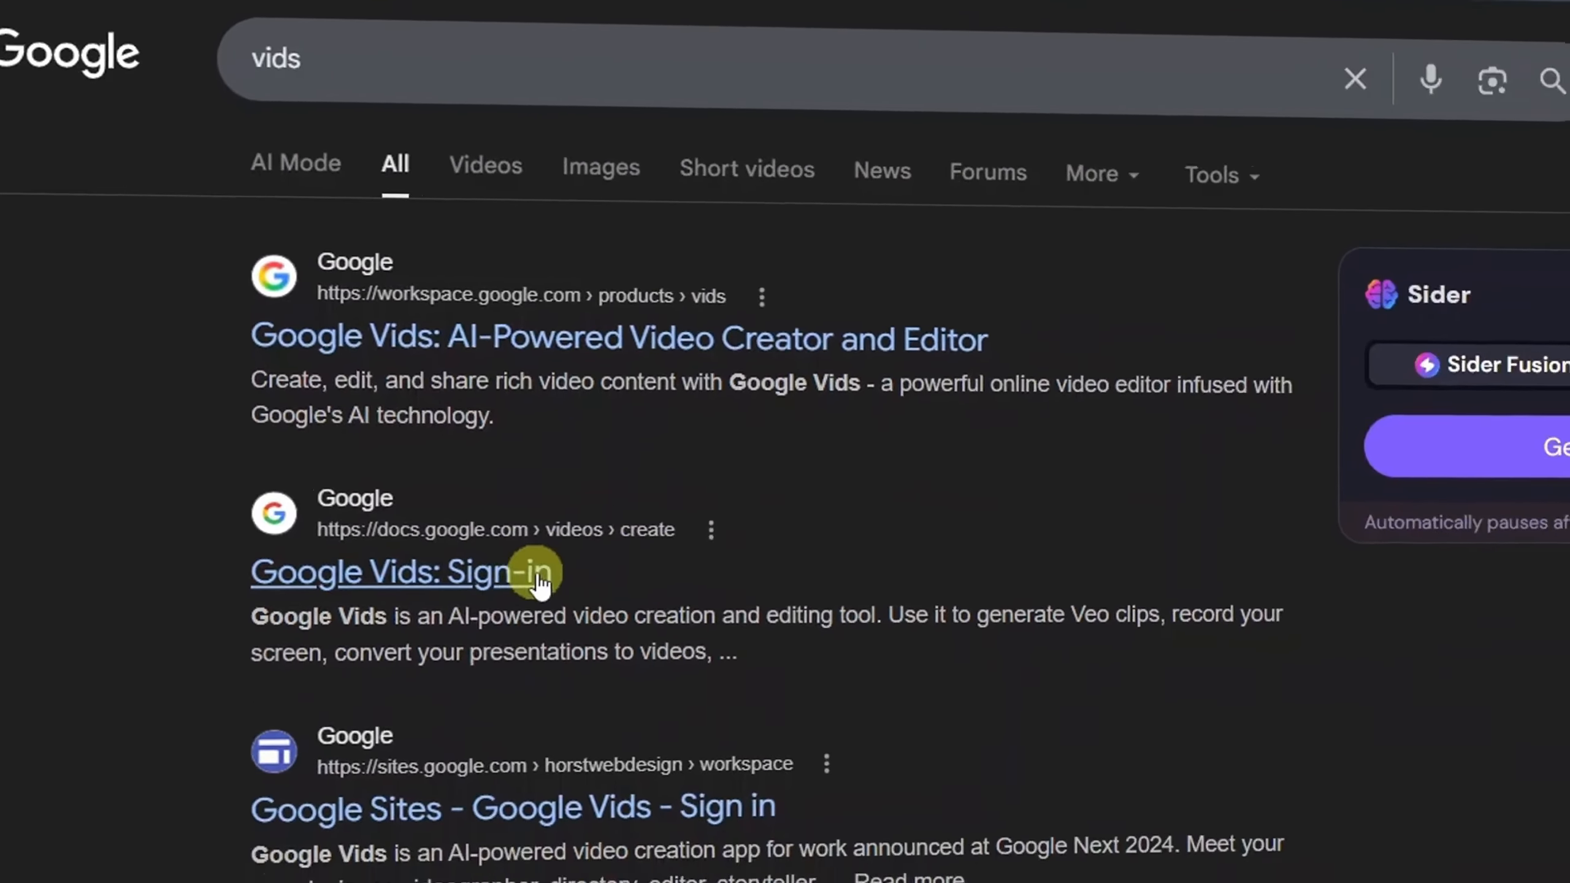
pyautogui.click(306, 476)
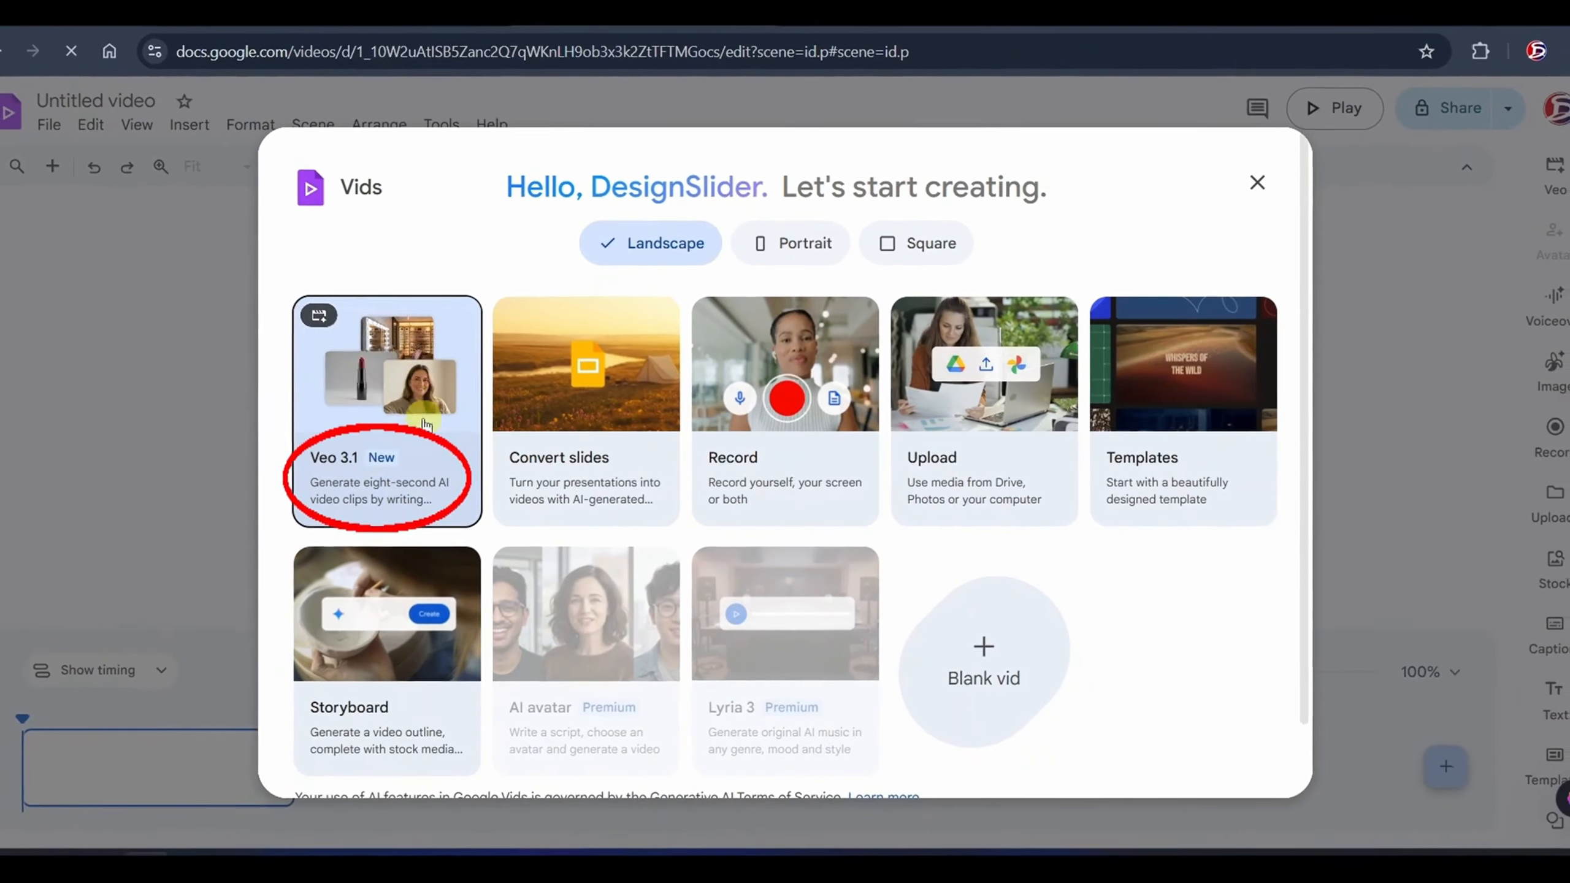
pyautogui.click(425, 423)
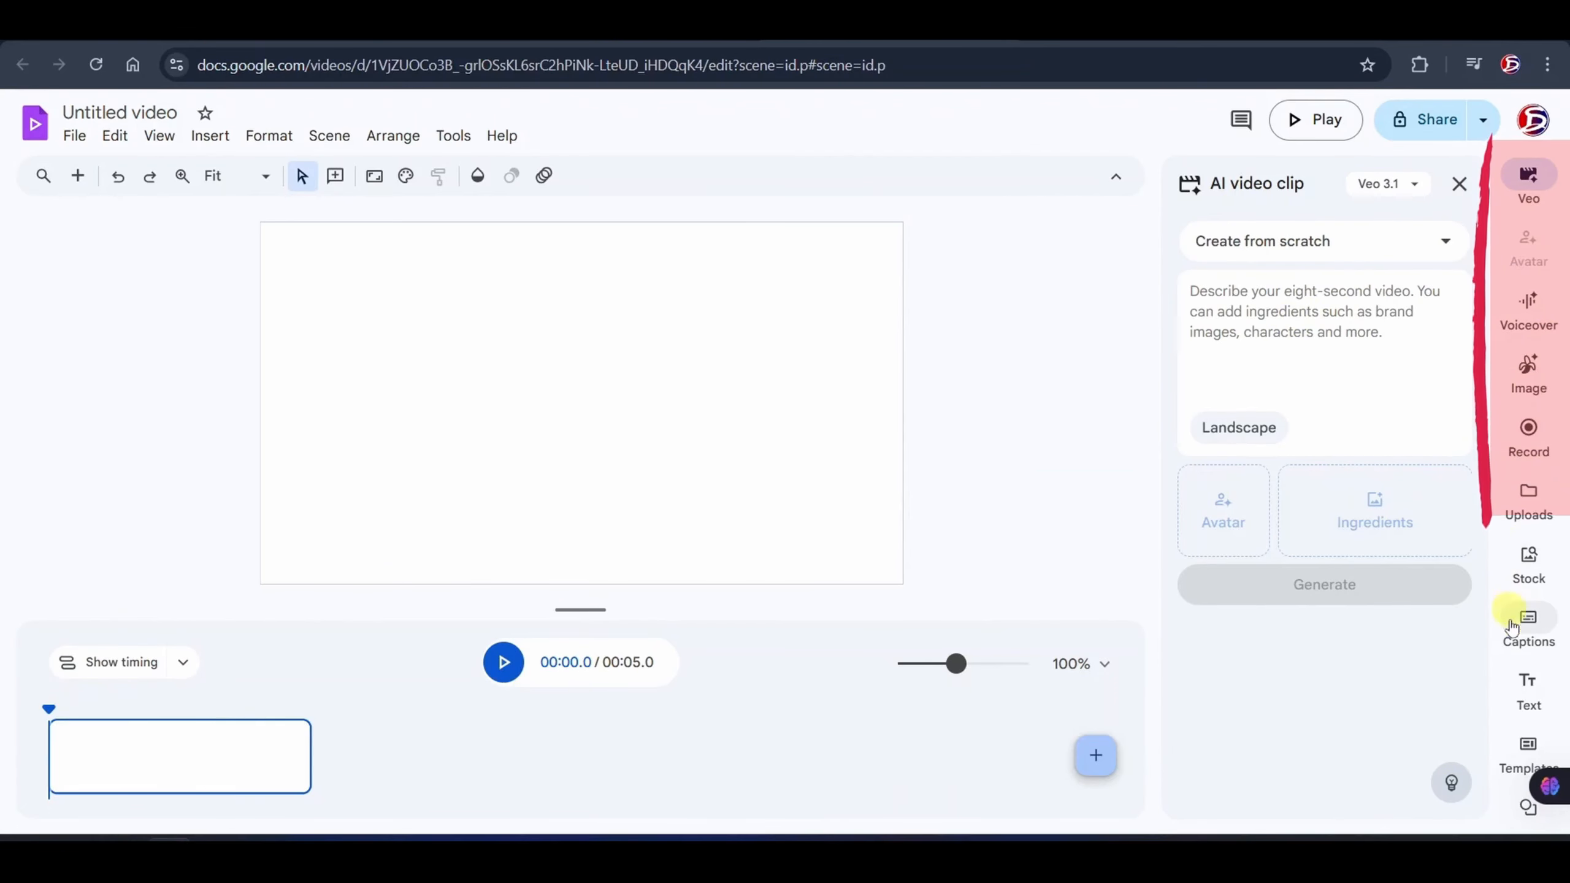
# - Look through the Voiceover tool's script views for the current scene and all scenes, and the image generation tool
pyautogui.click(1539, 326)
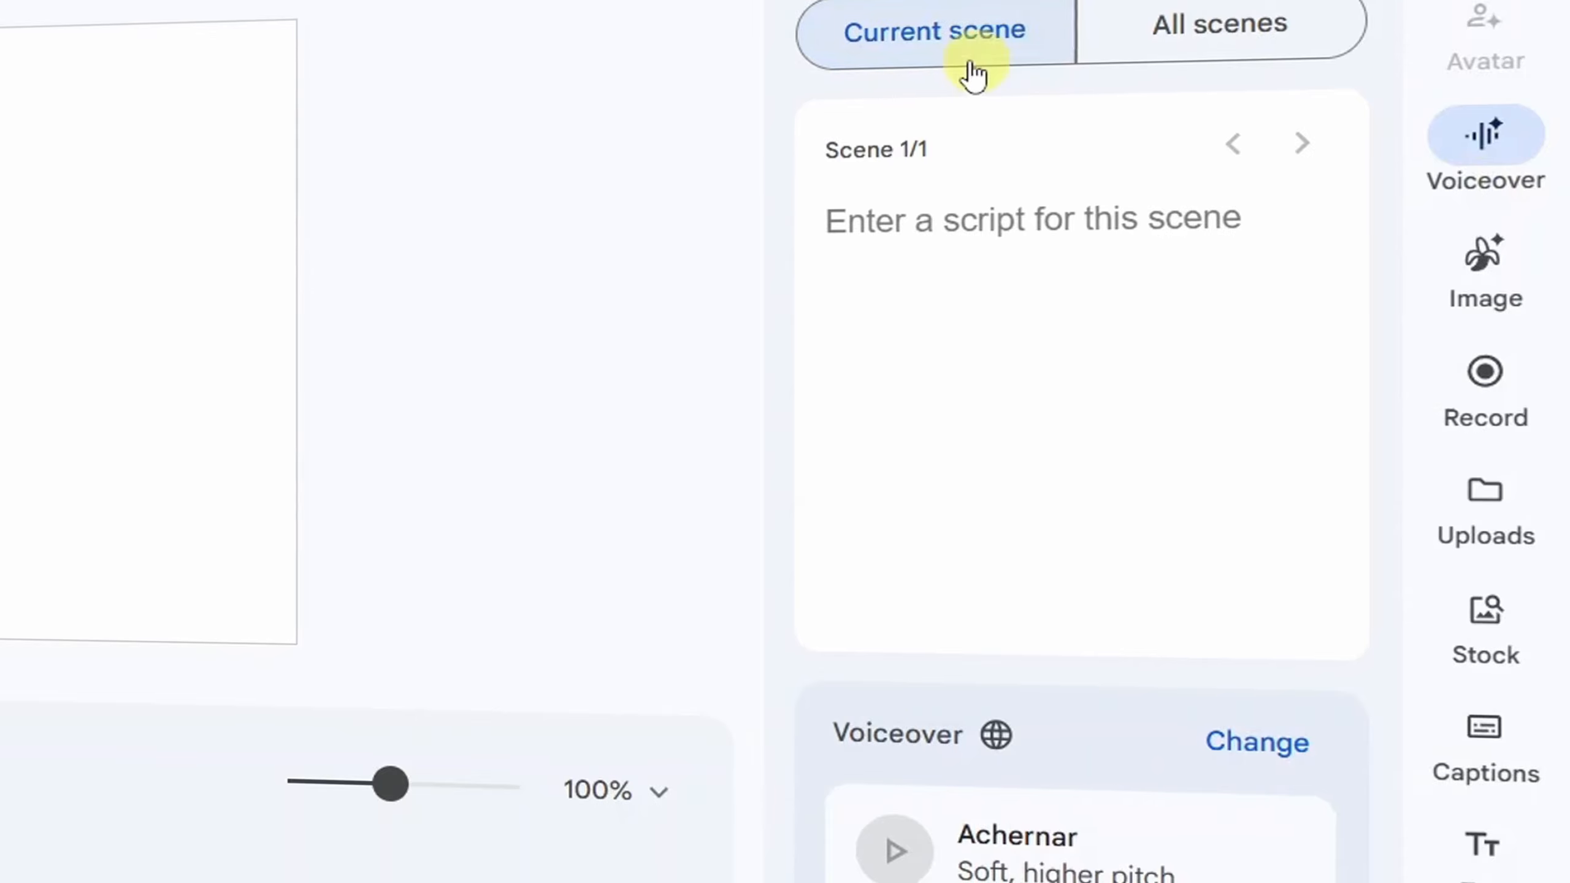
pyautogui.click(1150, 35)
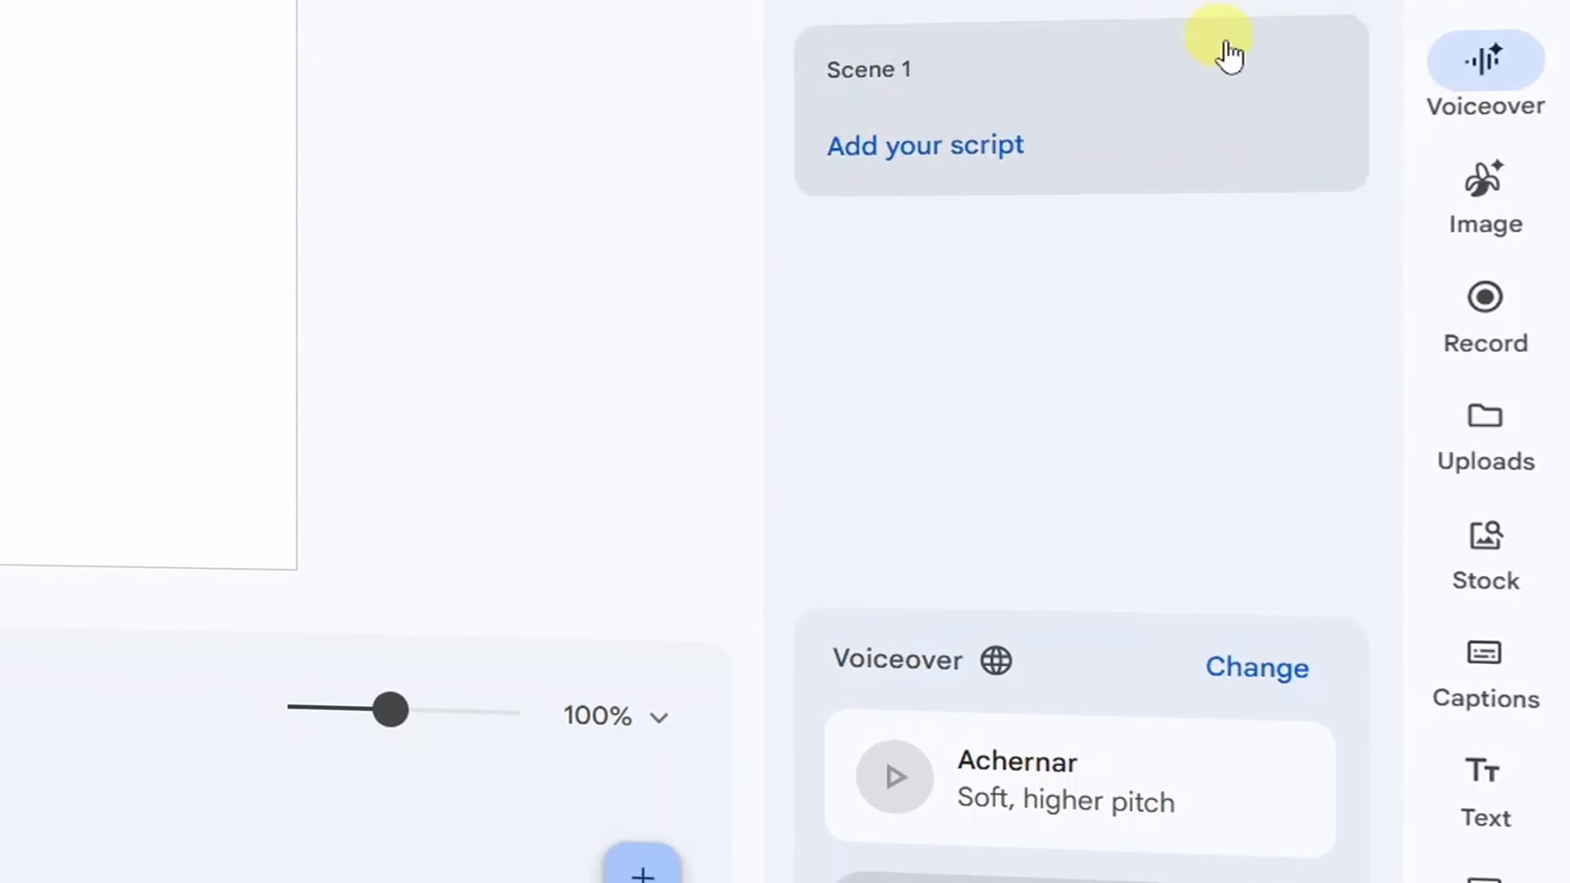
pyautogui.click(1493, 220)
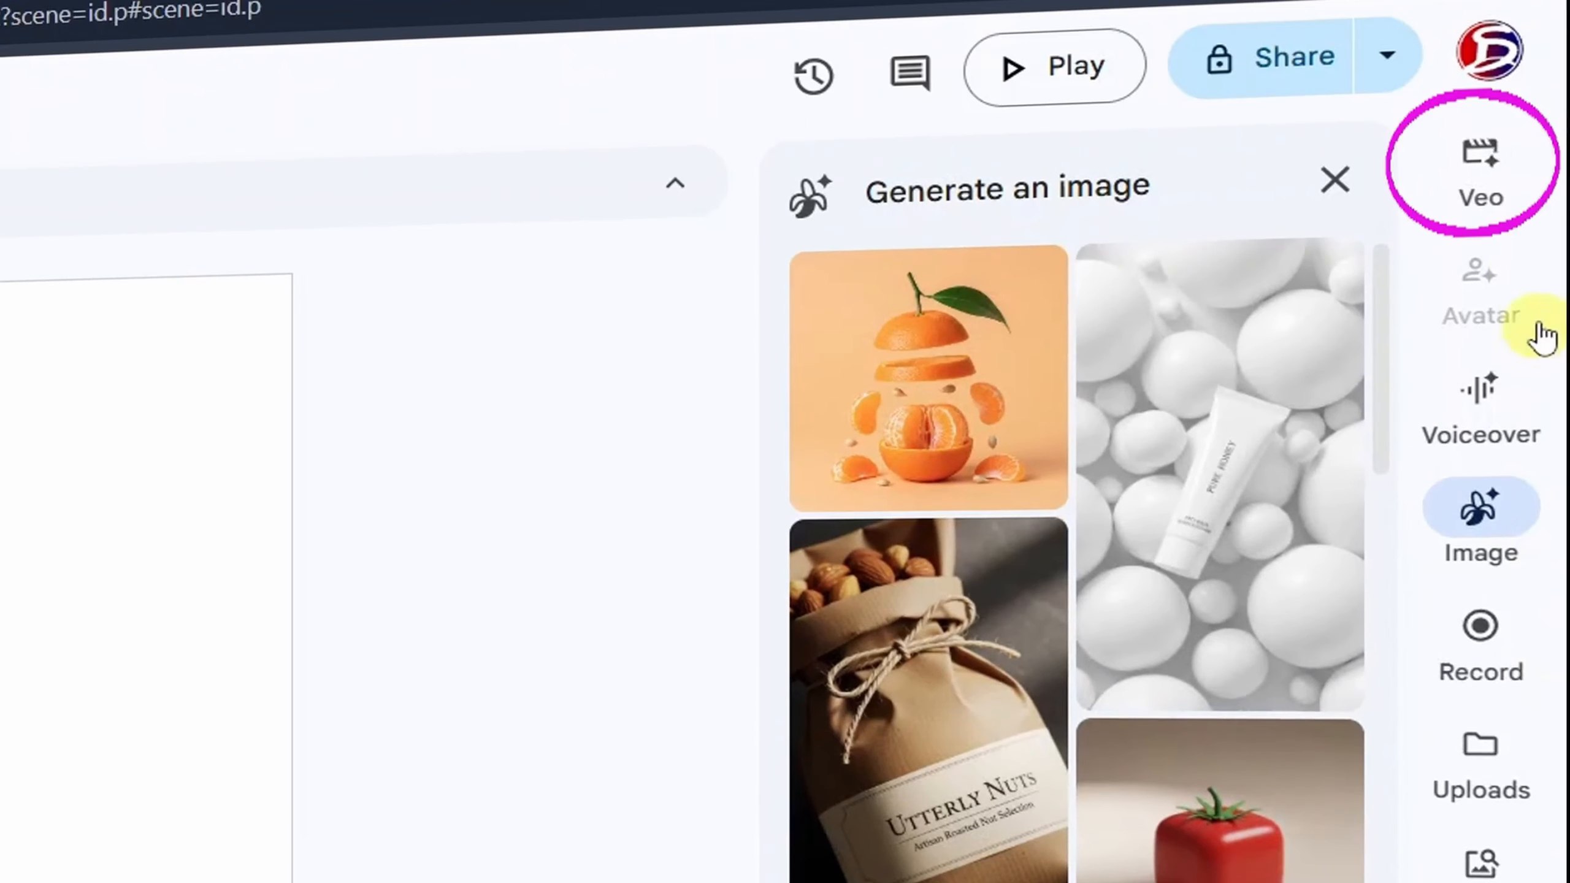
# - Return to the Veo AI video clip tool and check which video models it offers
pyautogui.click(1511, 164)
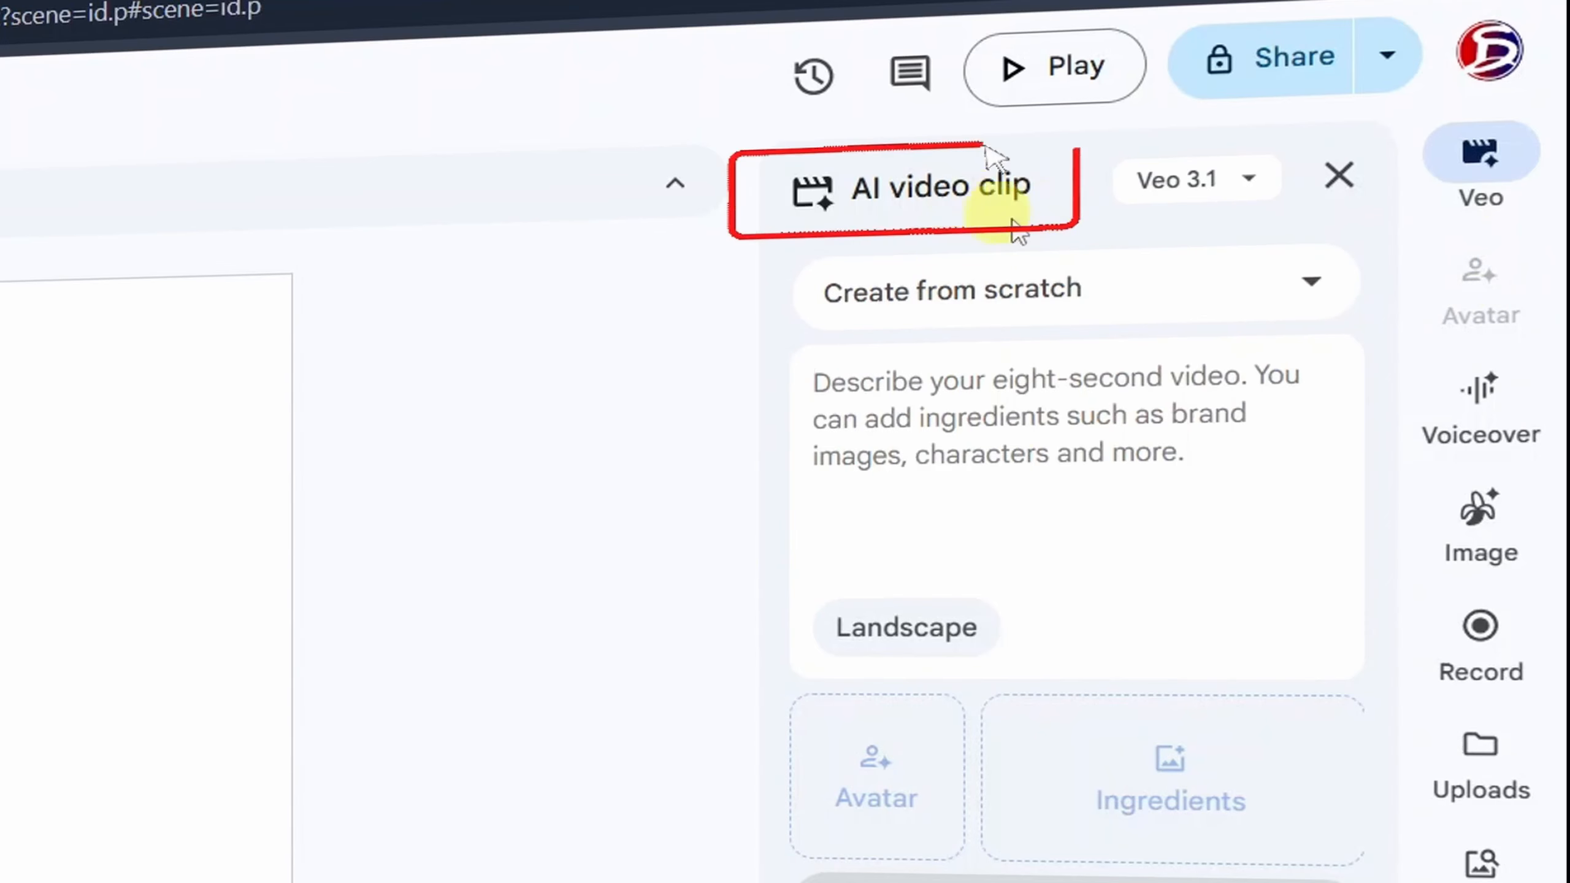
pyautogui.click(1254, 186)
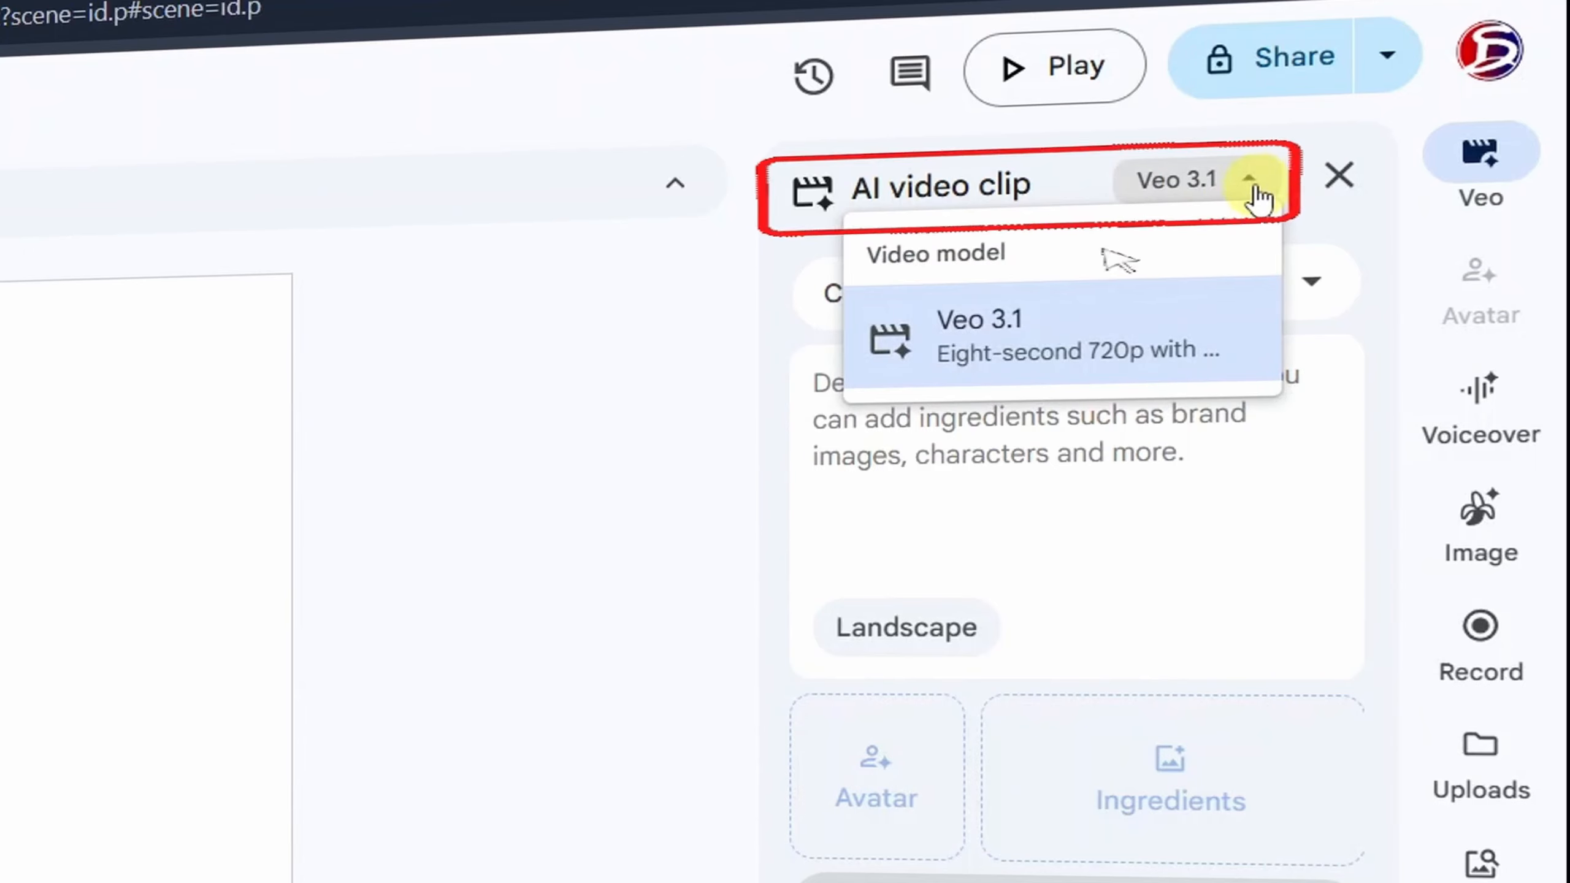
pyautogui.click(1255, 186)
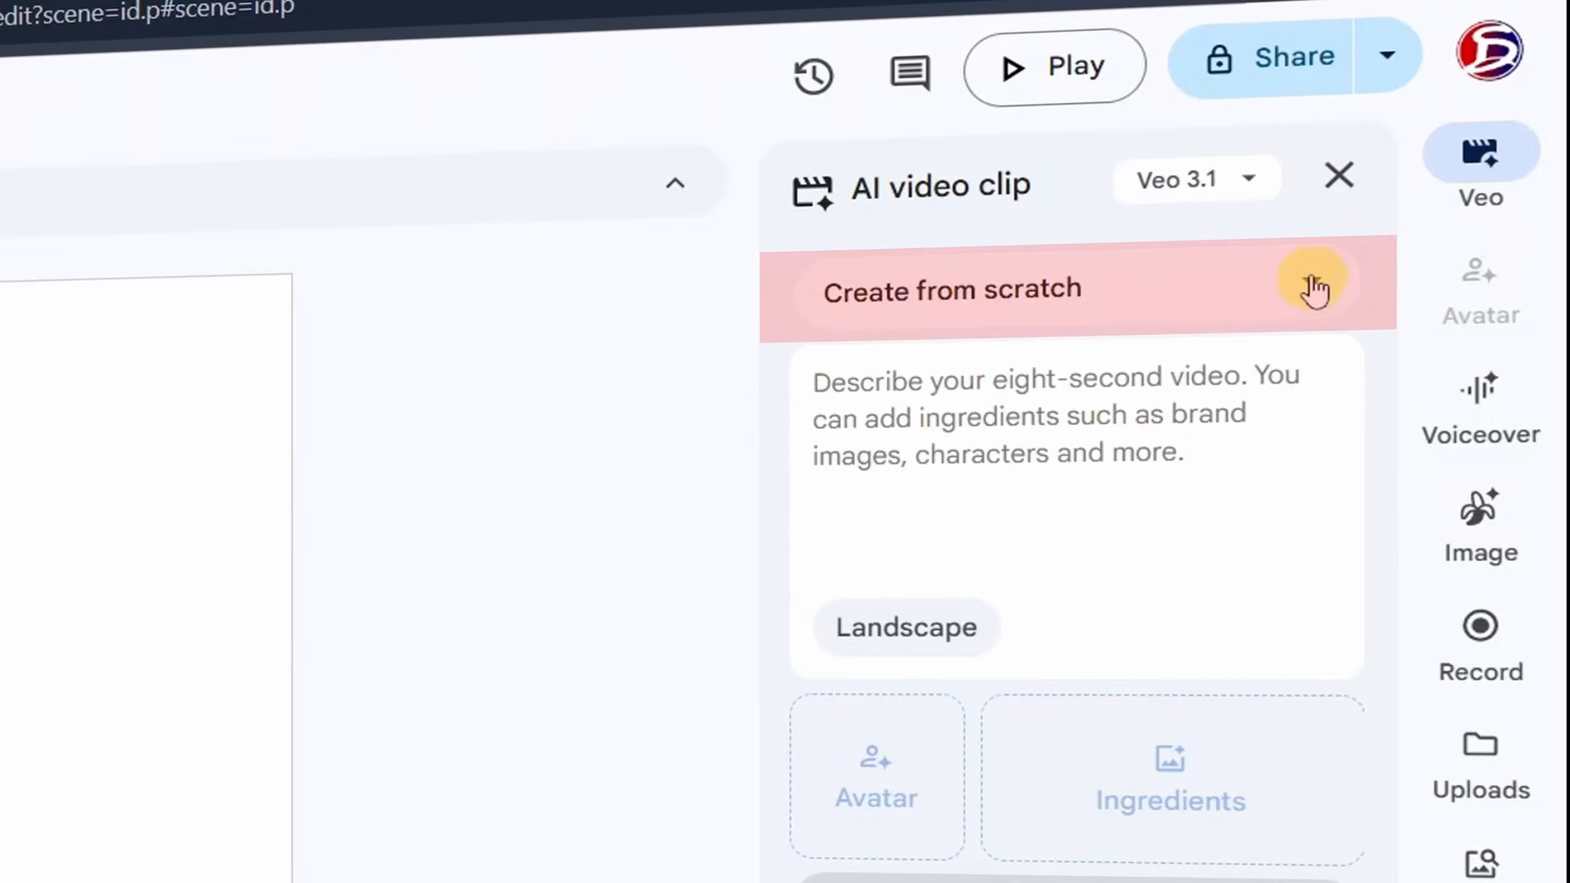
# - Switch the AI video clip mode to Animate an image
pyautogui.click(1311, 300)
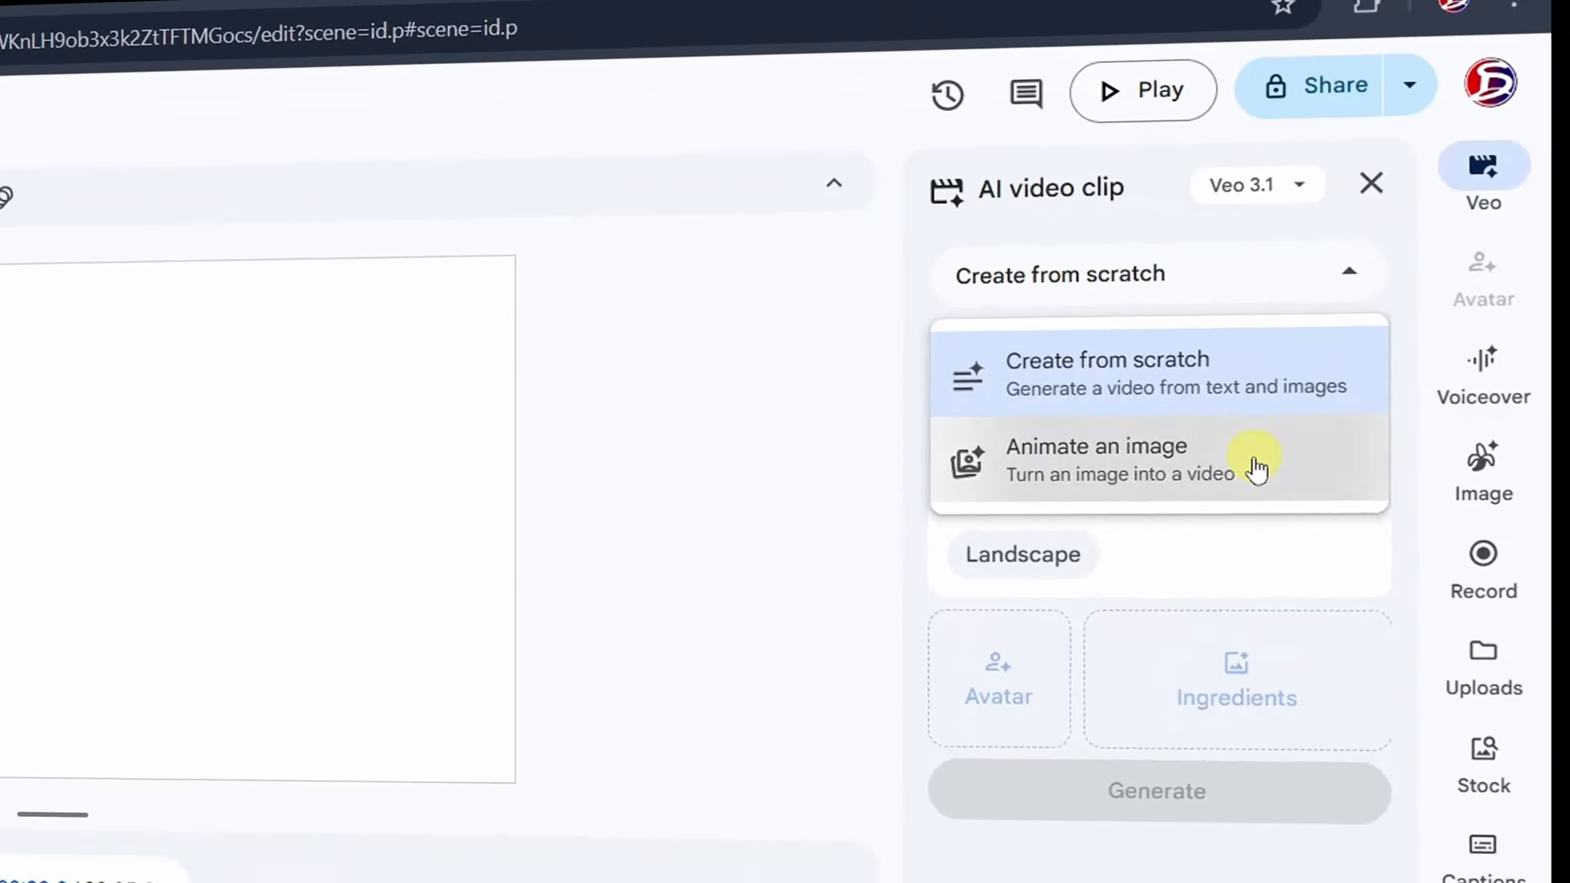
pyautogui.click(1198, 522)
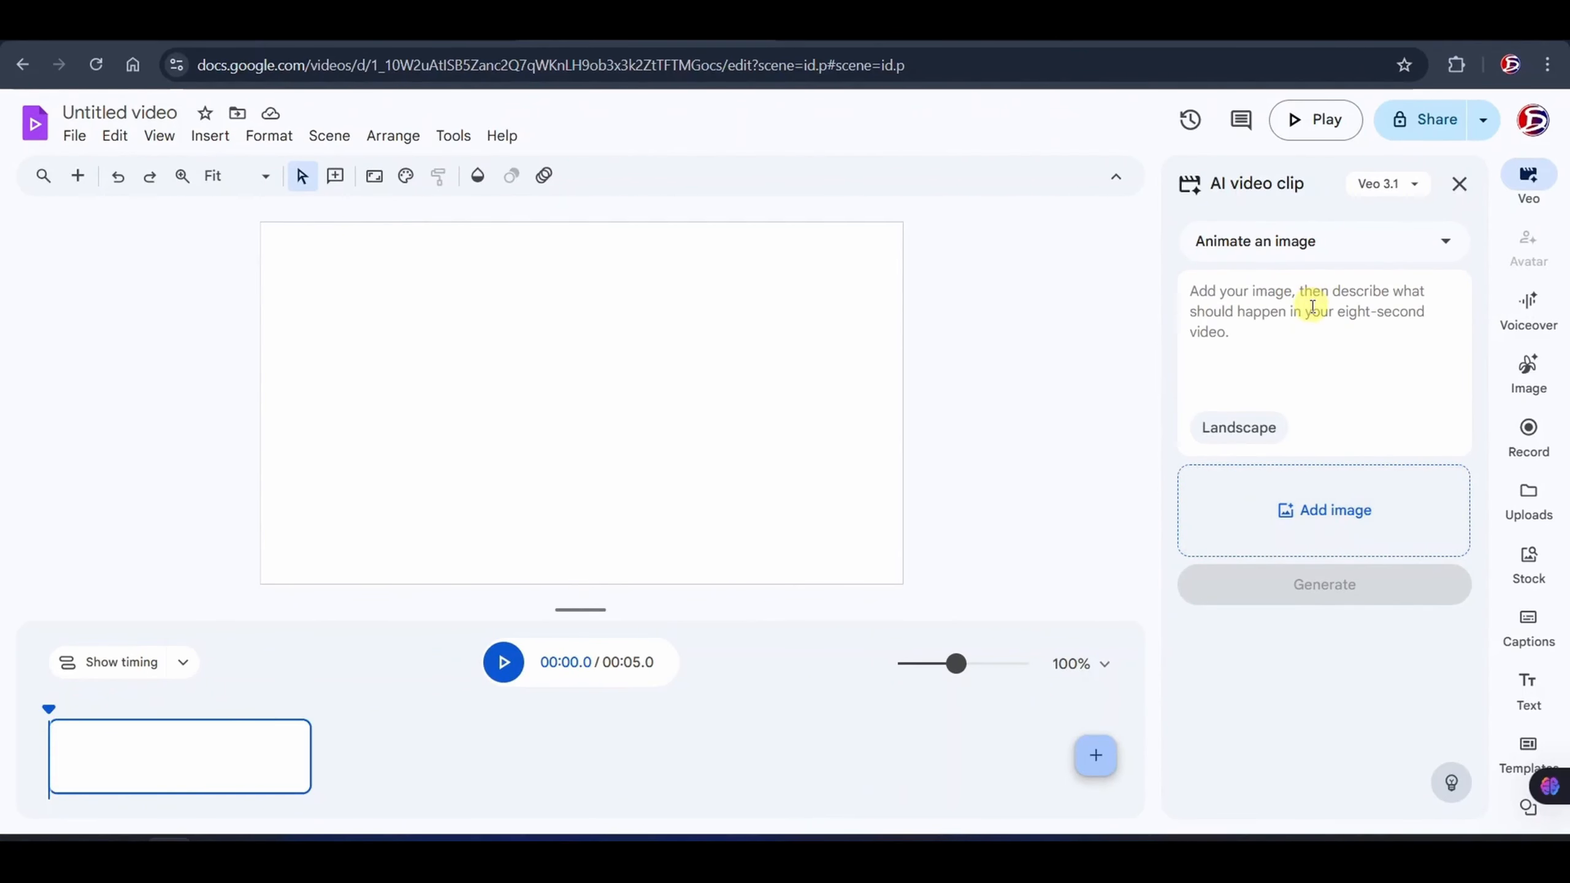
# - Generate a landscape clip in Create from scratch mode from the father-and-daughter dialogue prompt ending in "Safety first!"
pyautogui.click(1448, 245)
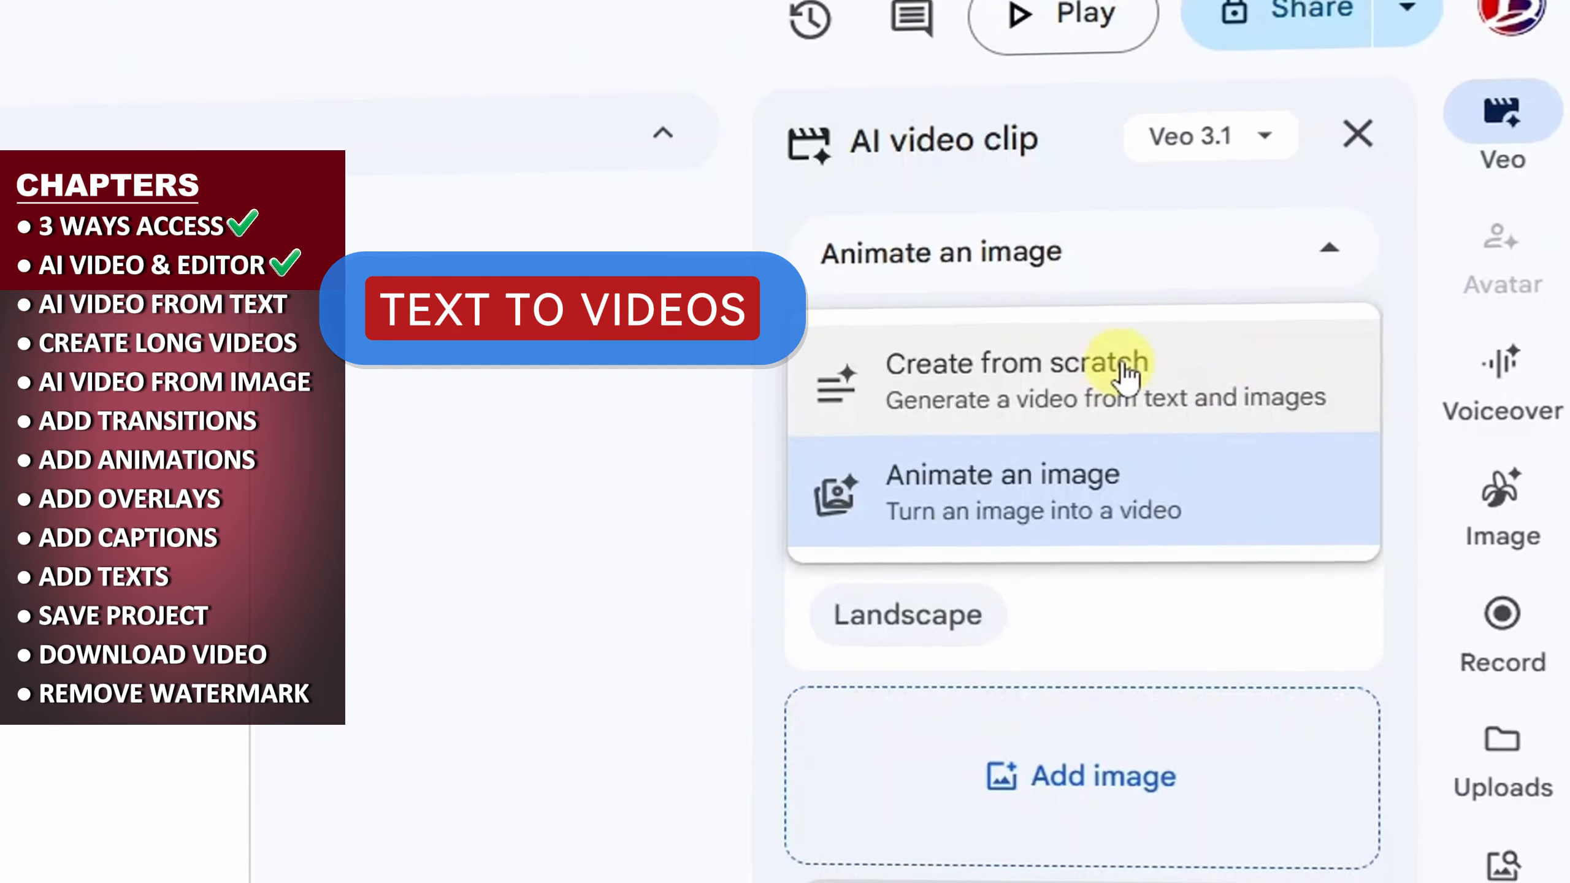
pyautogui.click(1121, 396)
pyautogui.click(1055, 358)
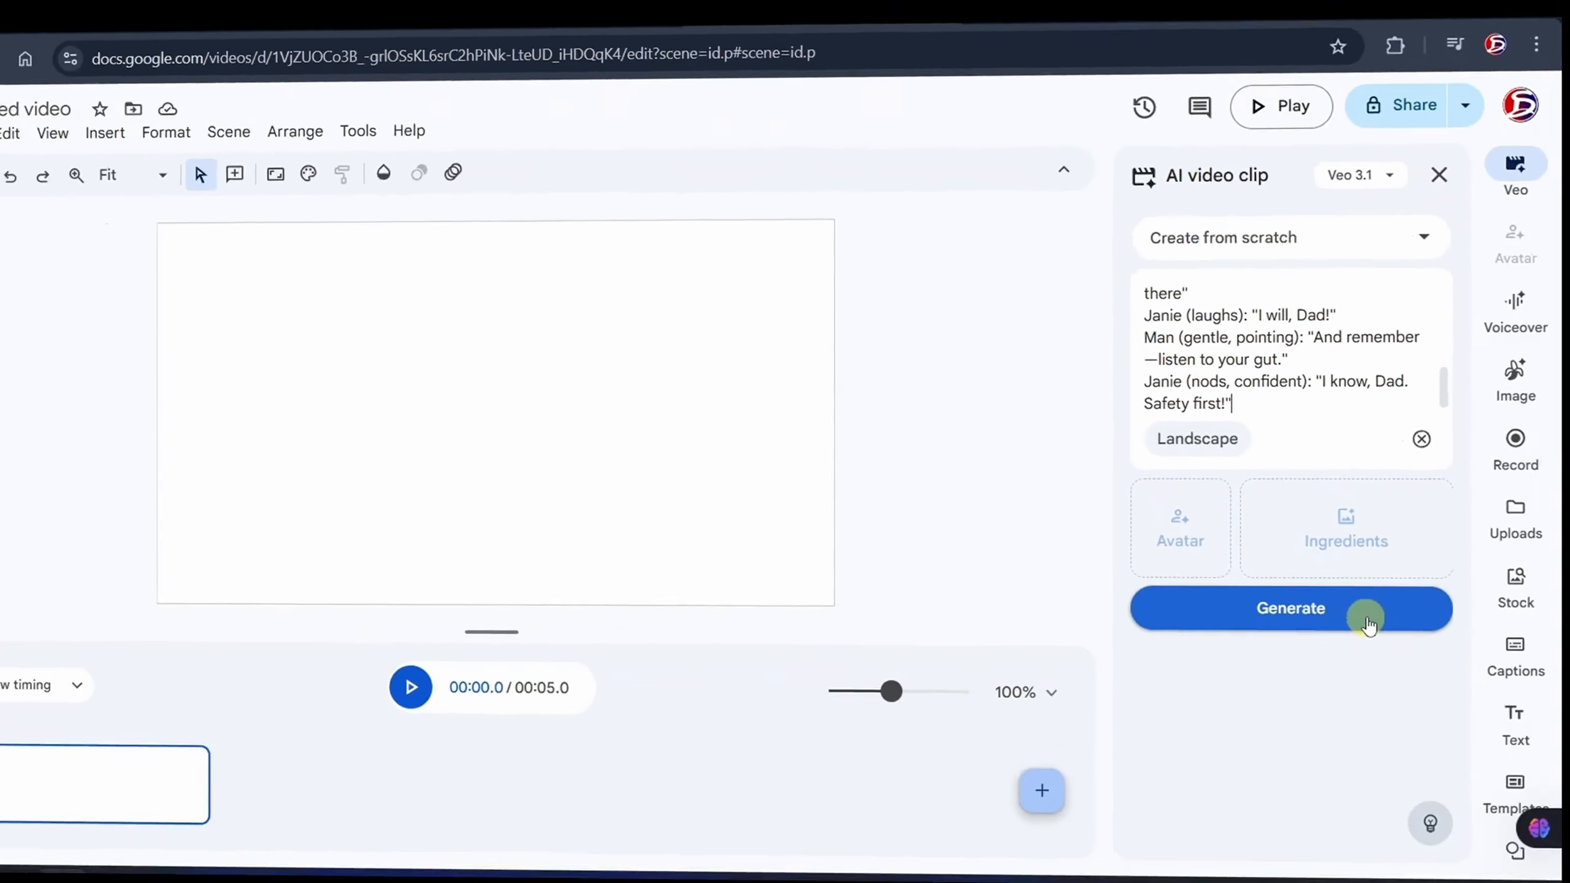
pyautogui.click(1395, 600)
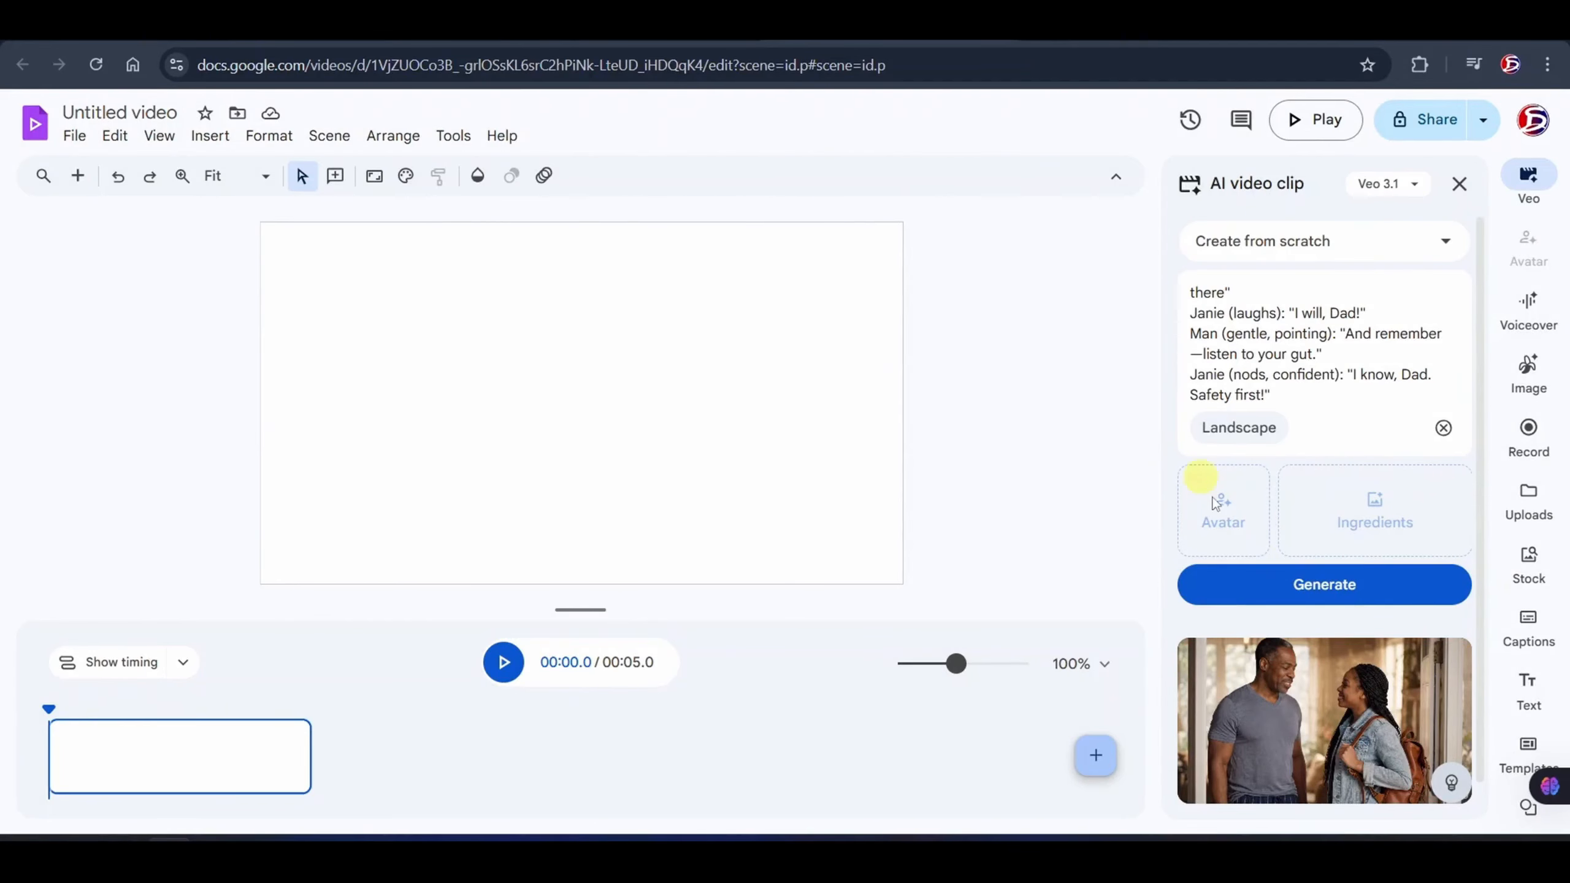
# - Preview the generated clip of the man and young woman and insert it into the scene
pyautogui.click(1301, 744)
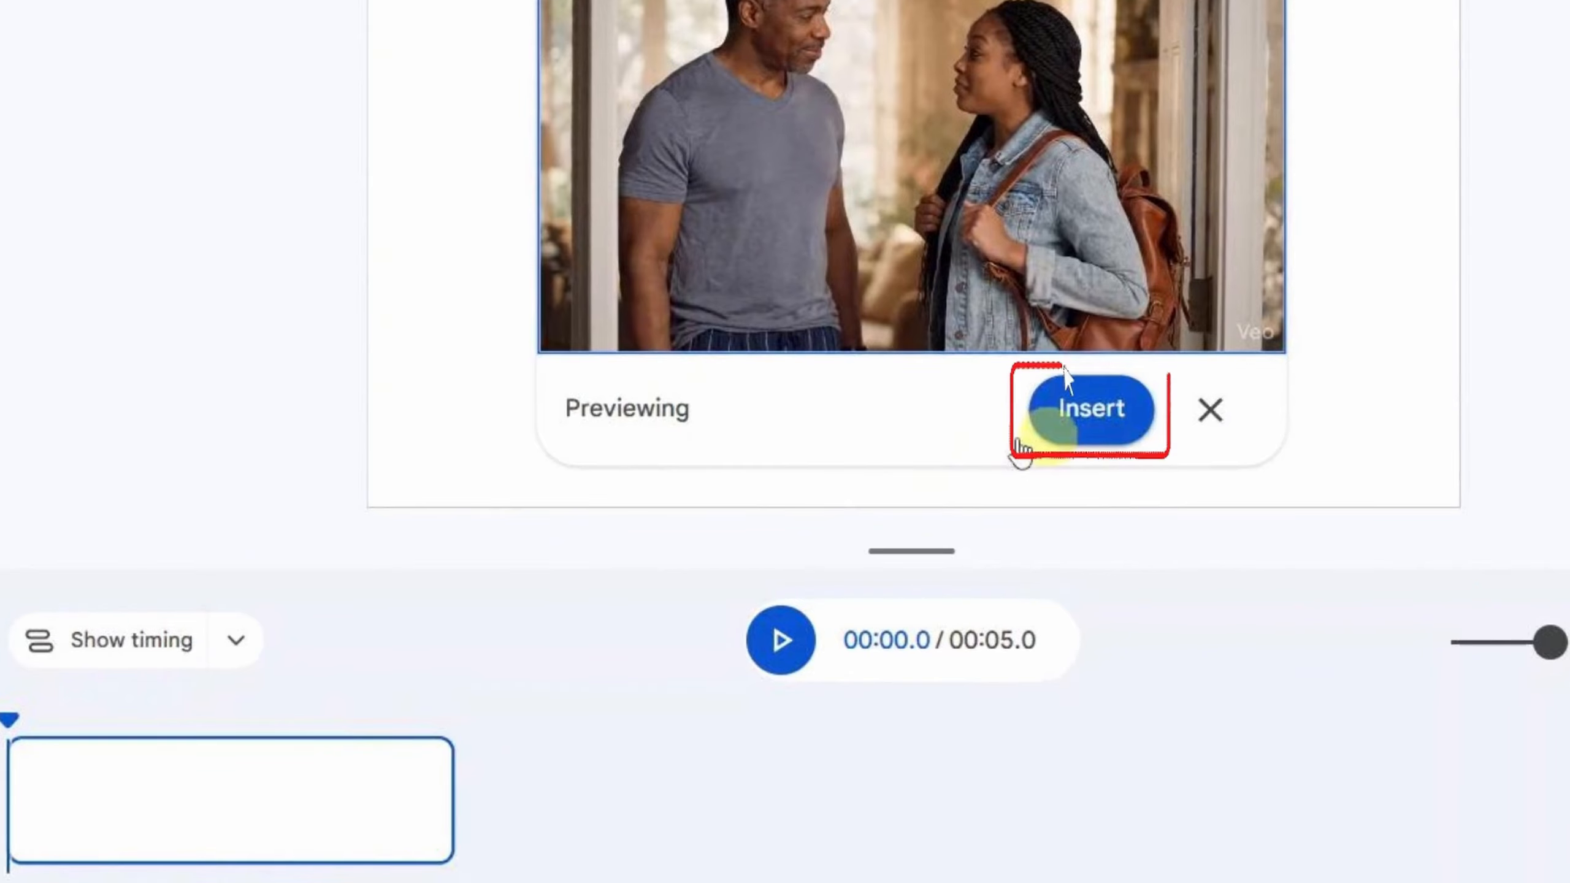
pyautogui.click(1032, 436)
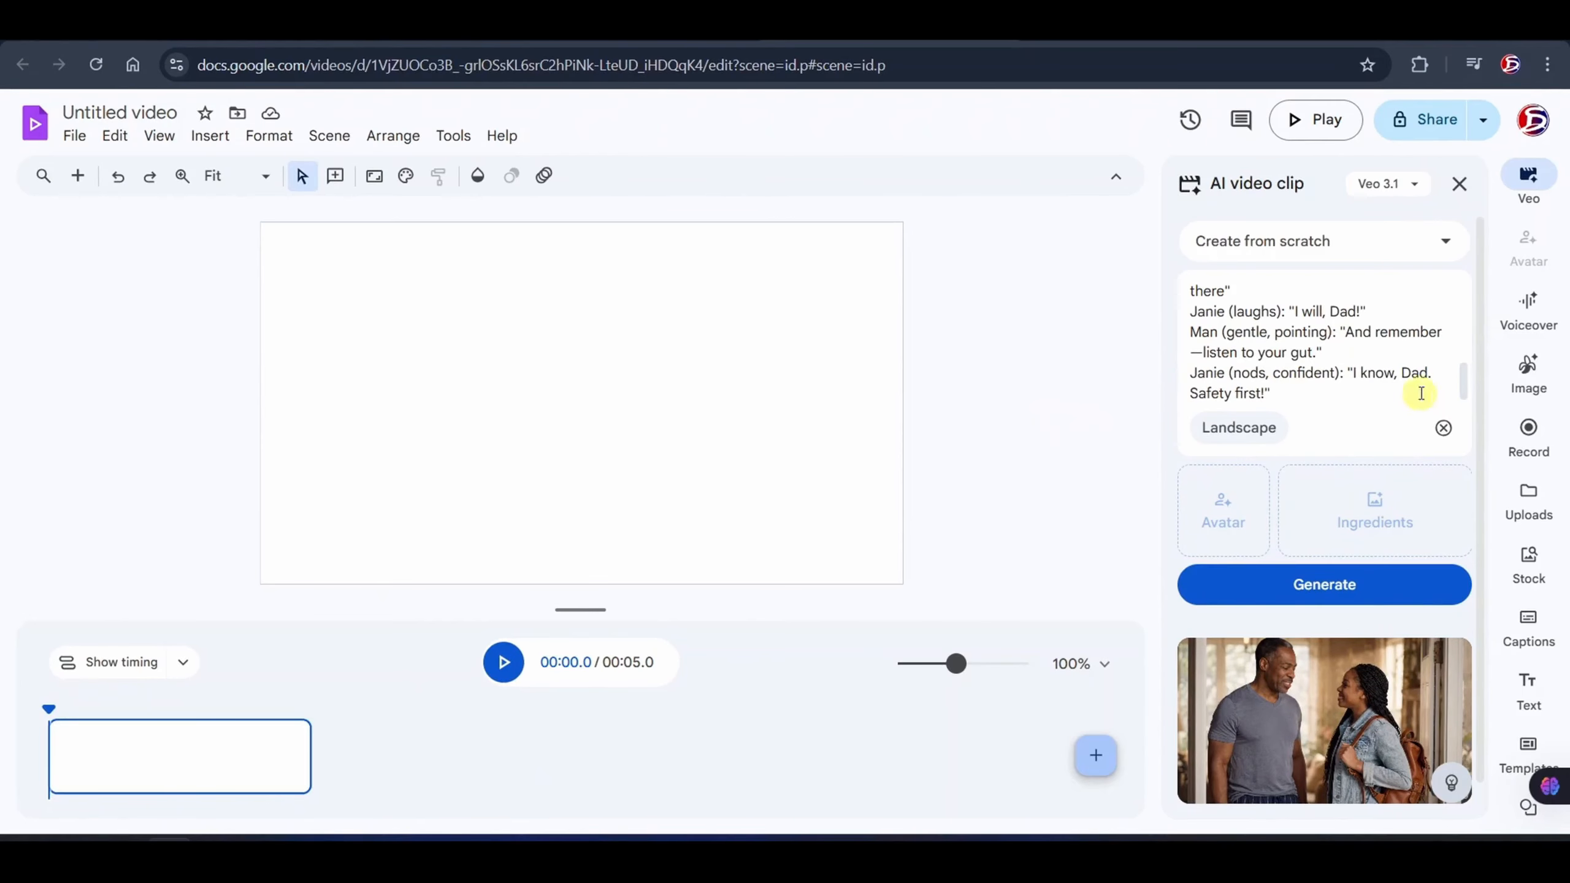
pyautogui.scroll(-1, 1487, 561)
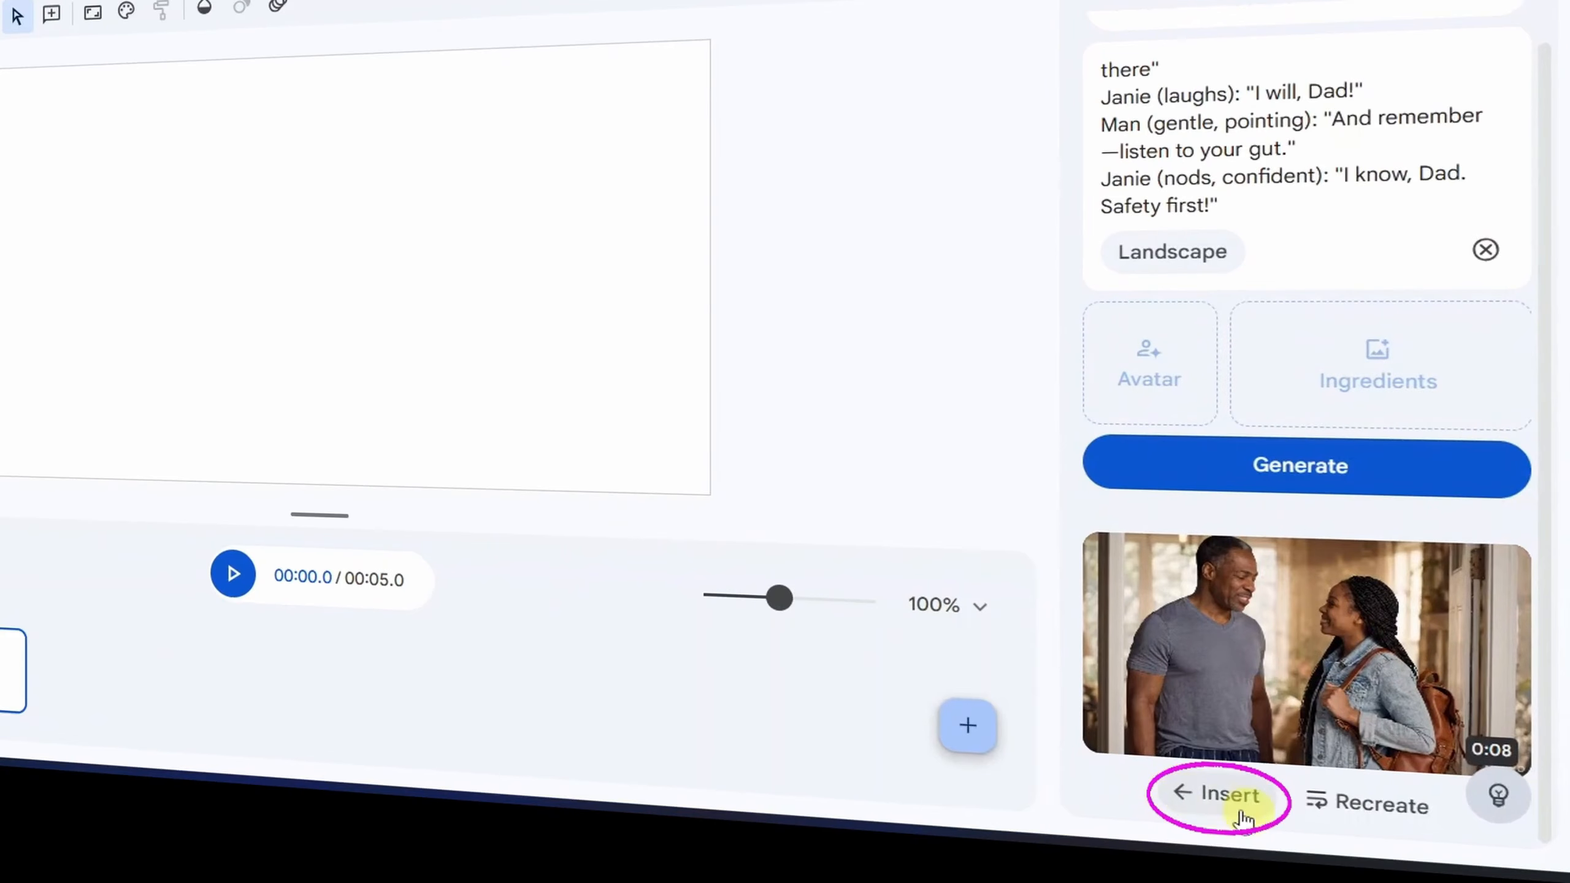
pyautogui.click(1268, 795)
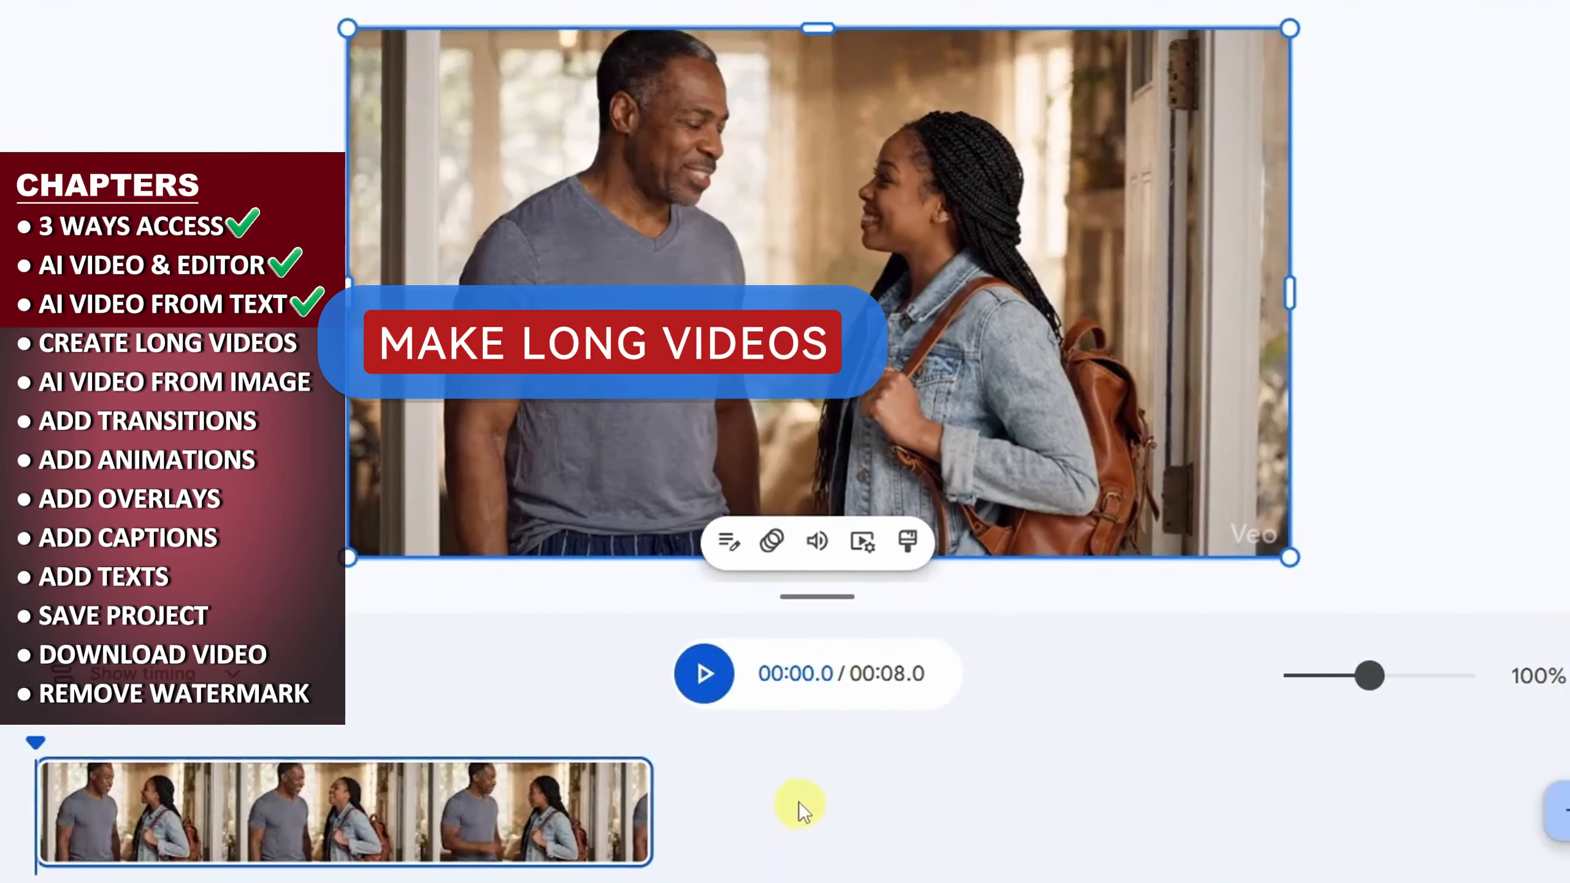
# - Move the playhead to the clip's last frame at about 7.9 s and capture a screenshot of only the video frame
pyautogui.click(247, 747)
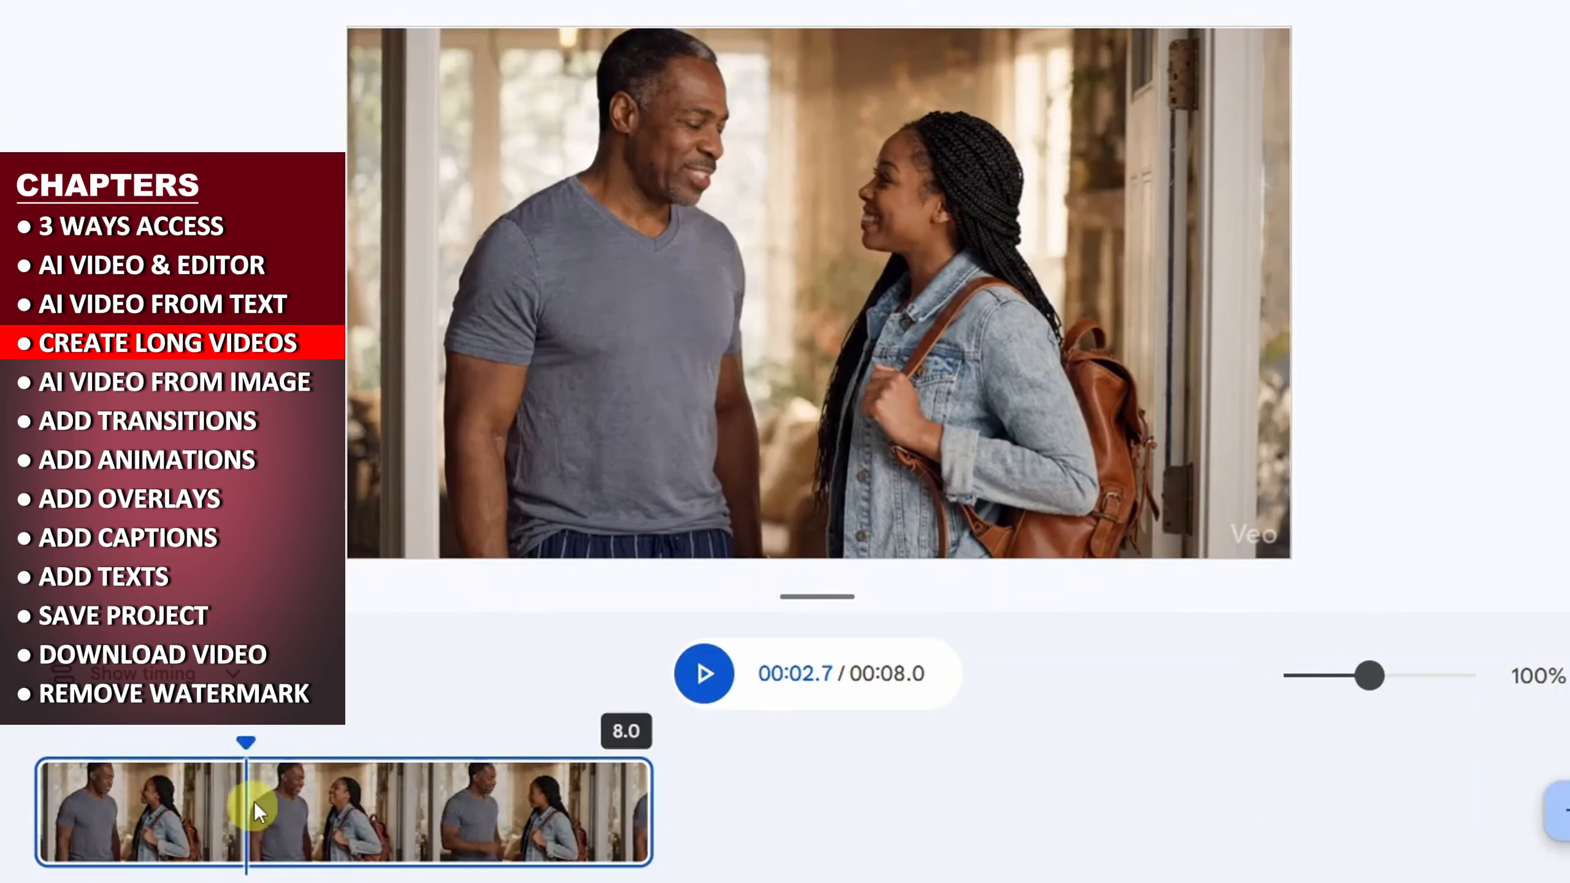
pyautogui.moveTo(247, 738); pyautogui.dragTo(649, 745)
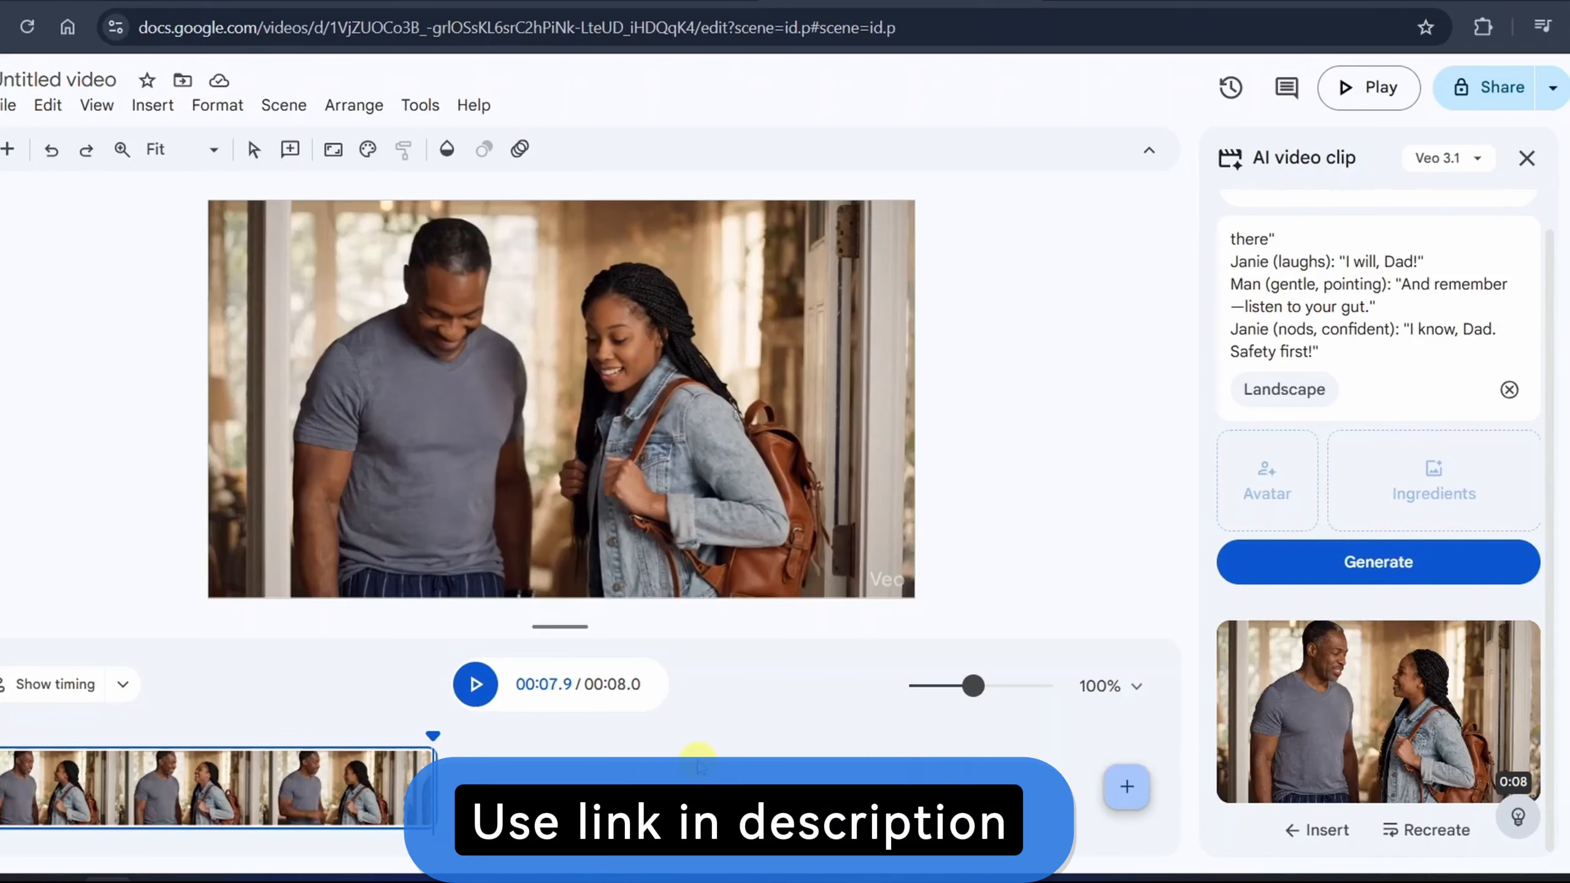
pyautogui.press('super+shift+s')
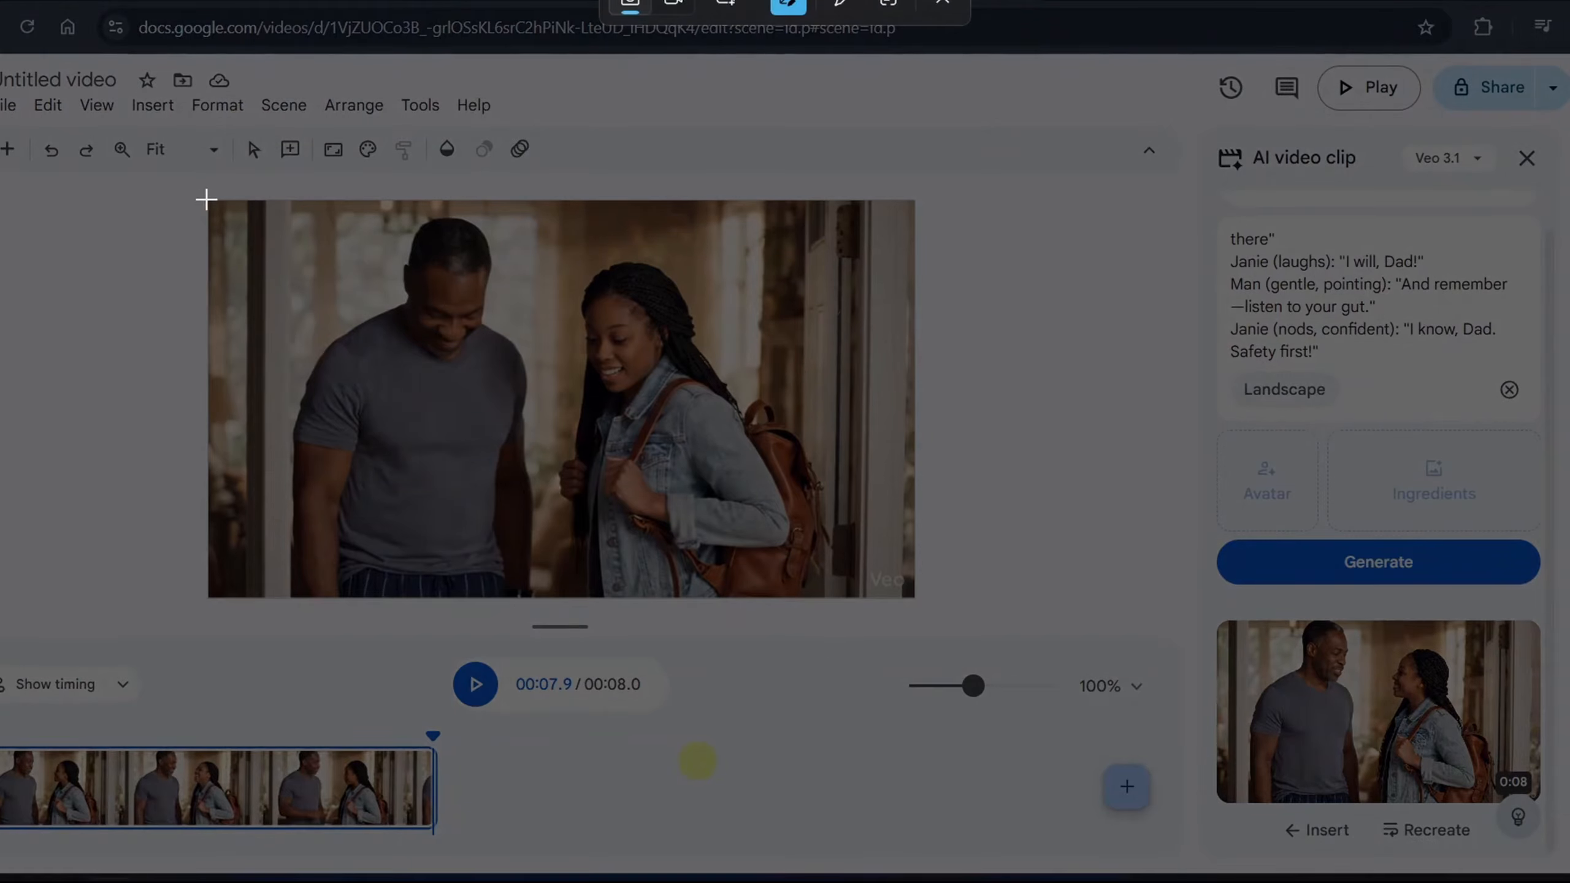
pyautogui.moveTo(206, 199); pyautogui.dragTo(914, 596)
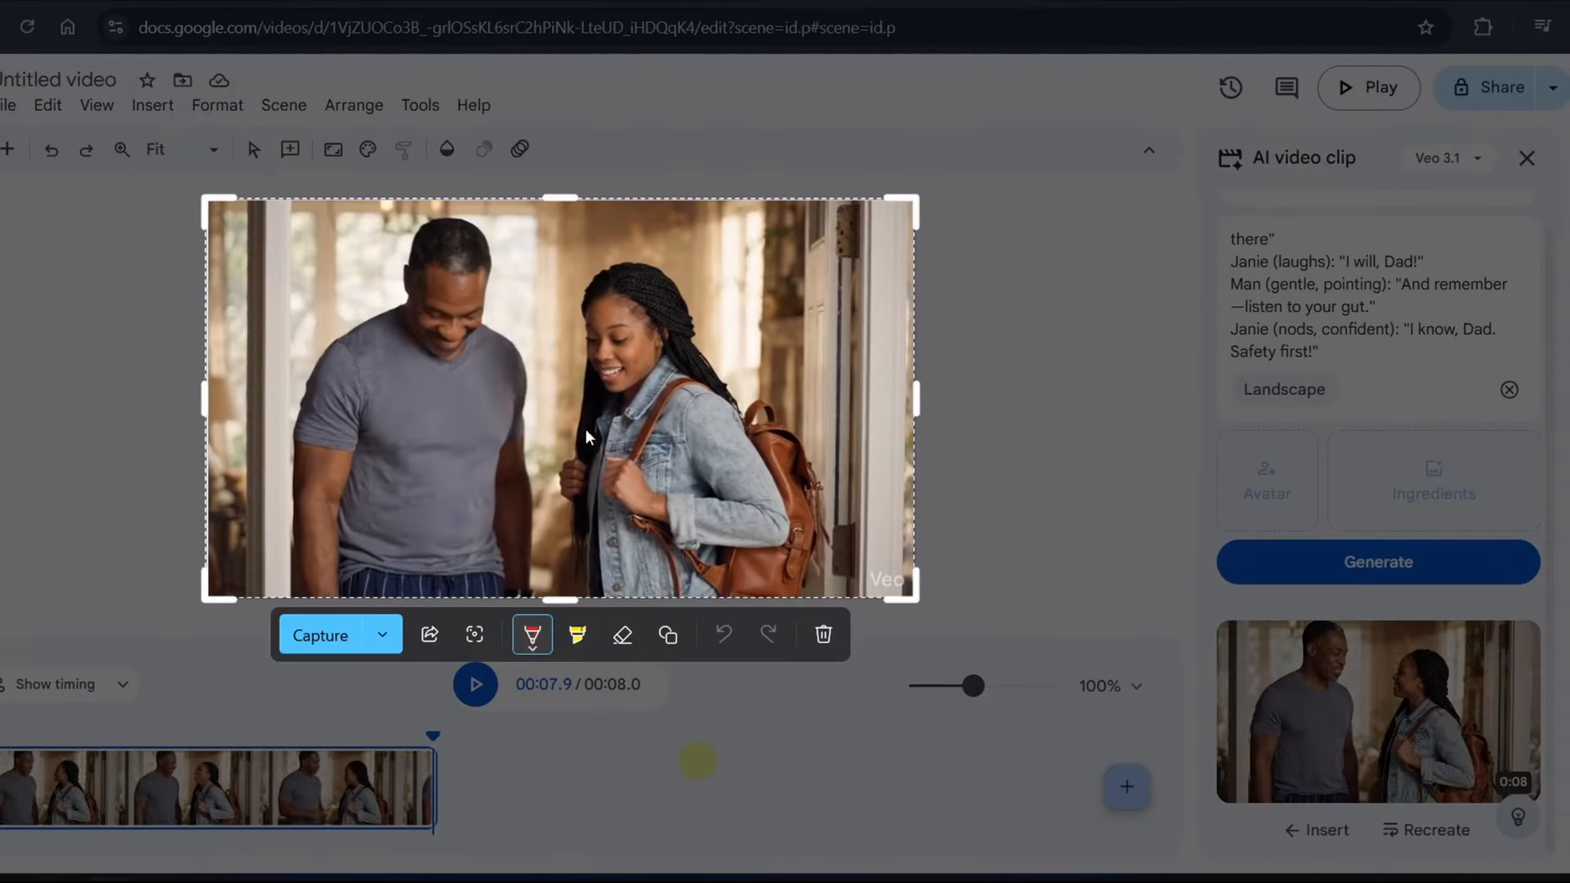
pyautogui.click(320, 637)
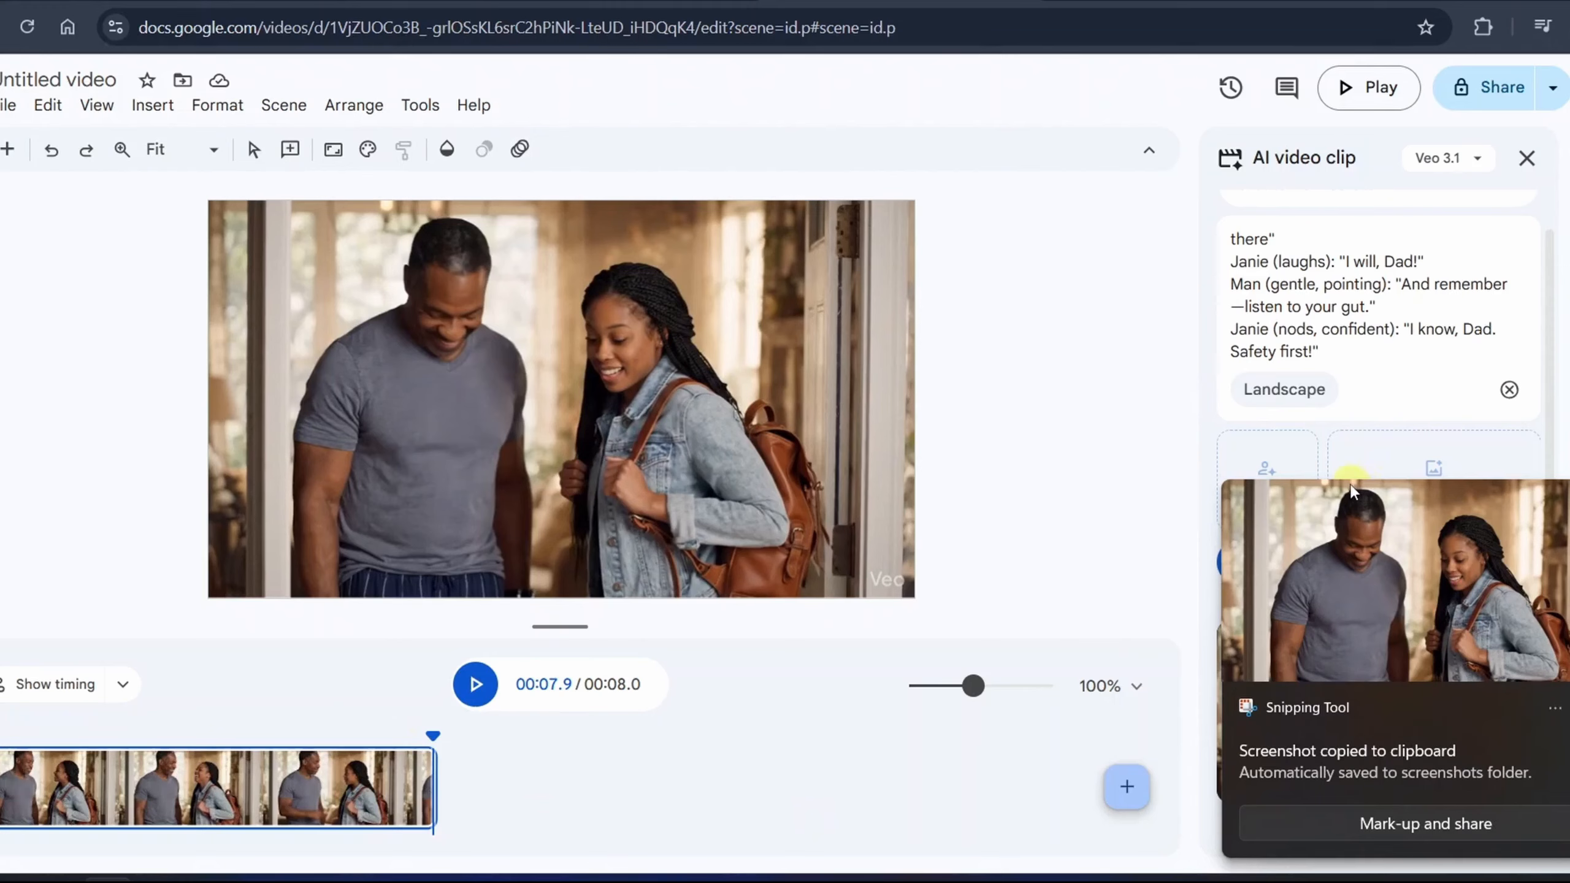
# - Clear the old prompt, switch the AI video clip mode to Animate an image, and add the captured last-frame screenshot
pyautogui.scroll(5, 1515, 304)
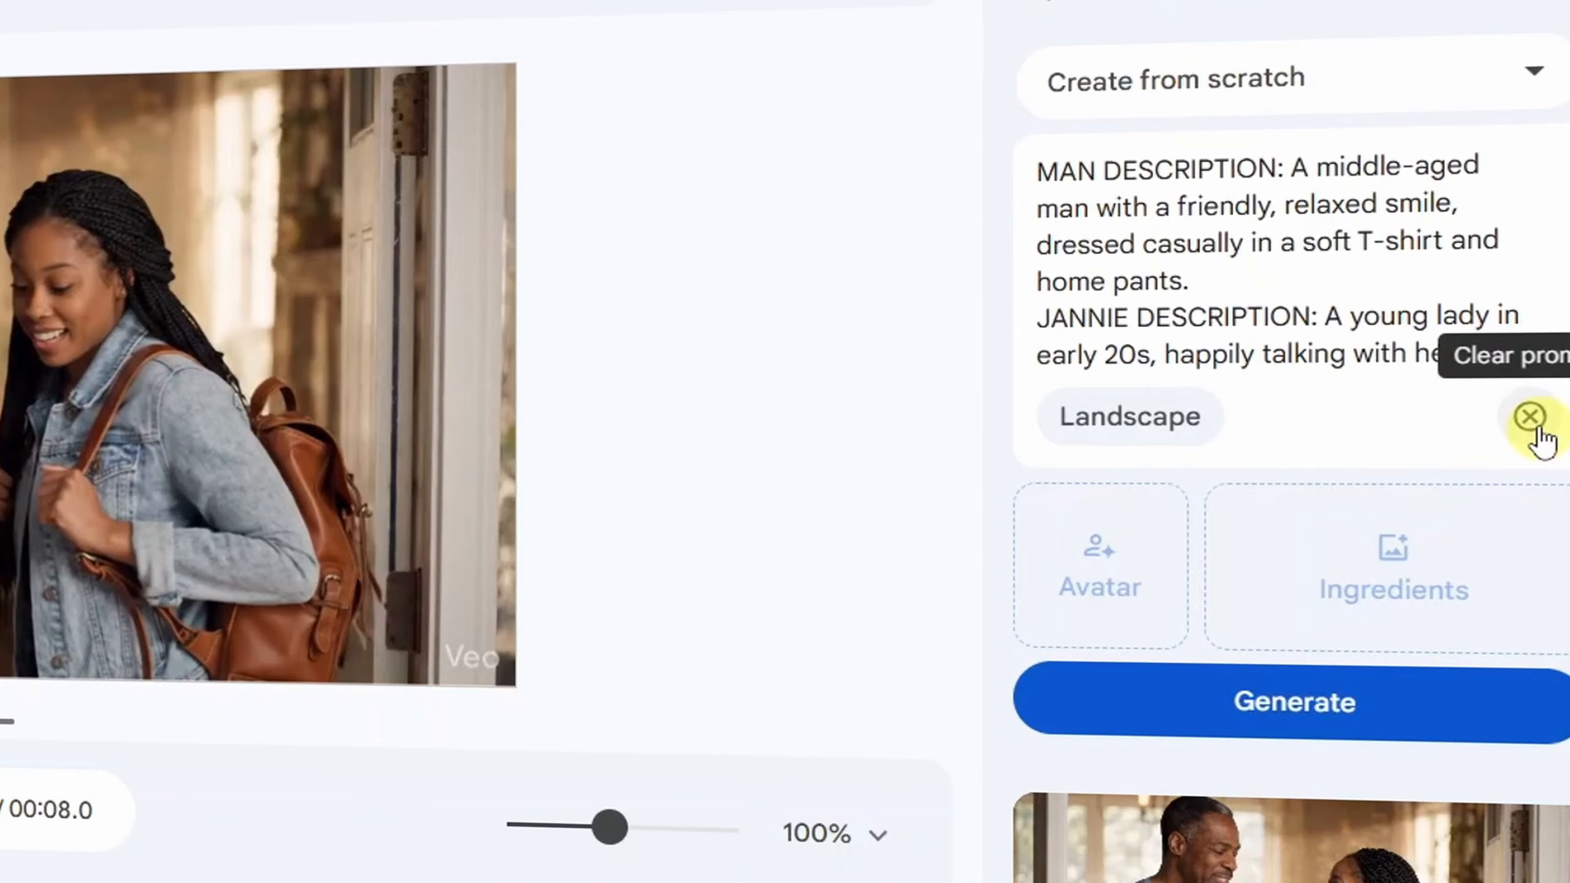
pyautogui.click(1531, 419)
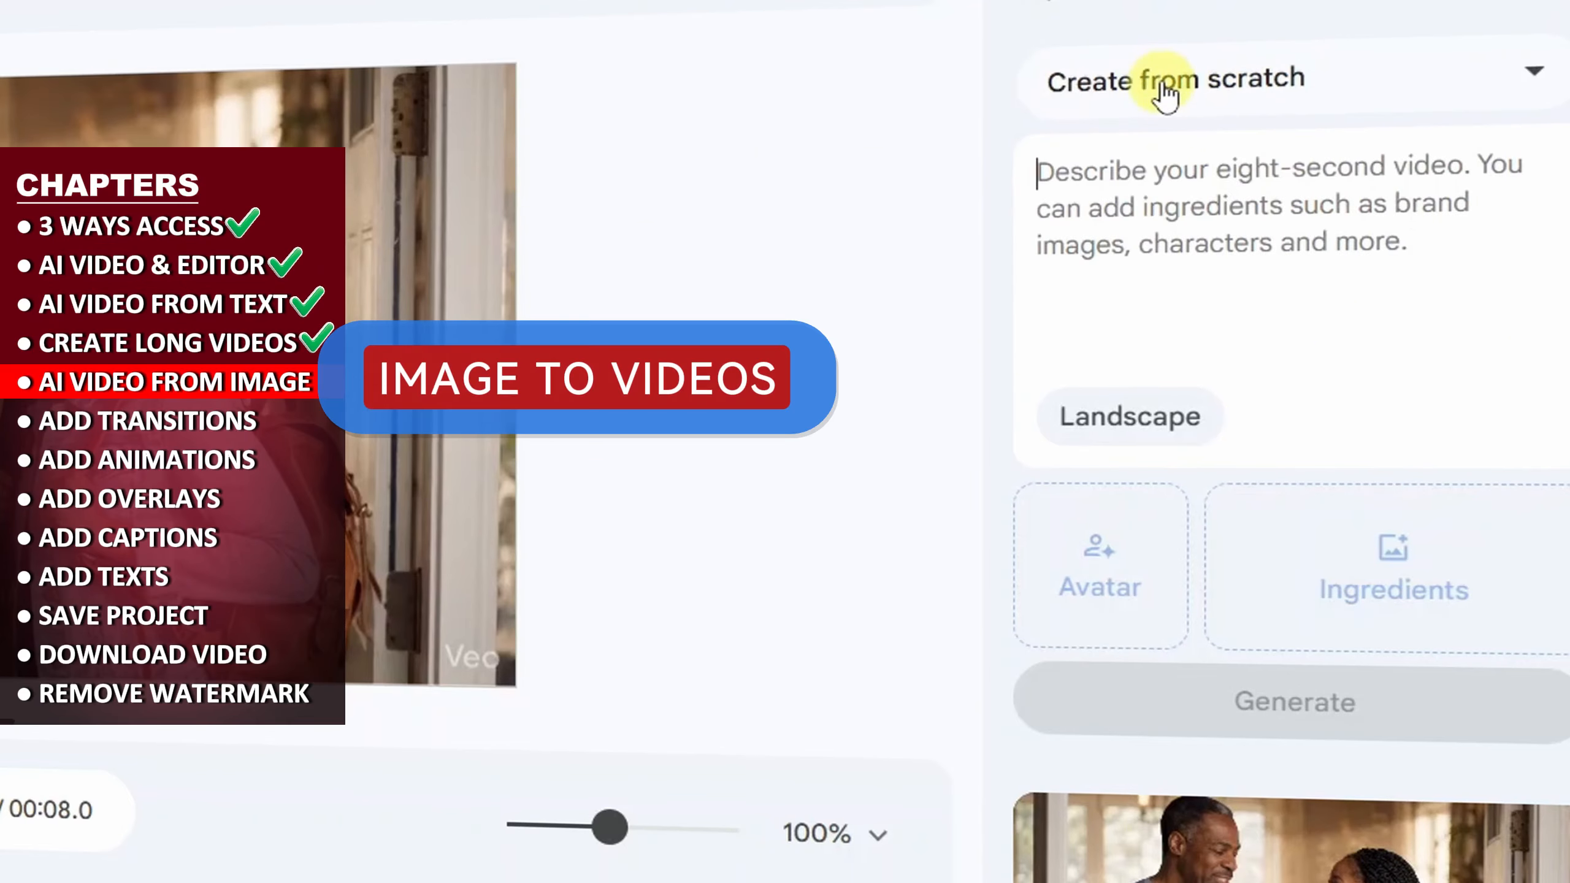
pyautogui.click(1306, 116)
pyautogui.click(1199, 302)
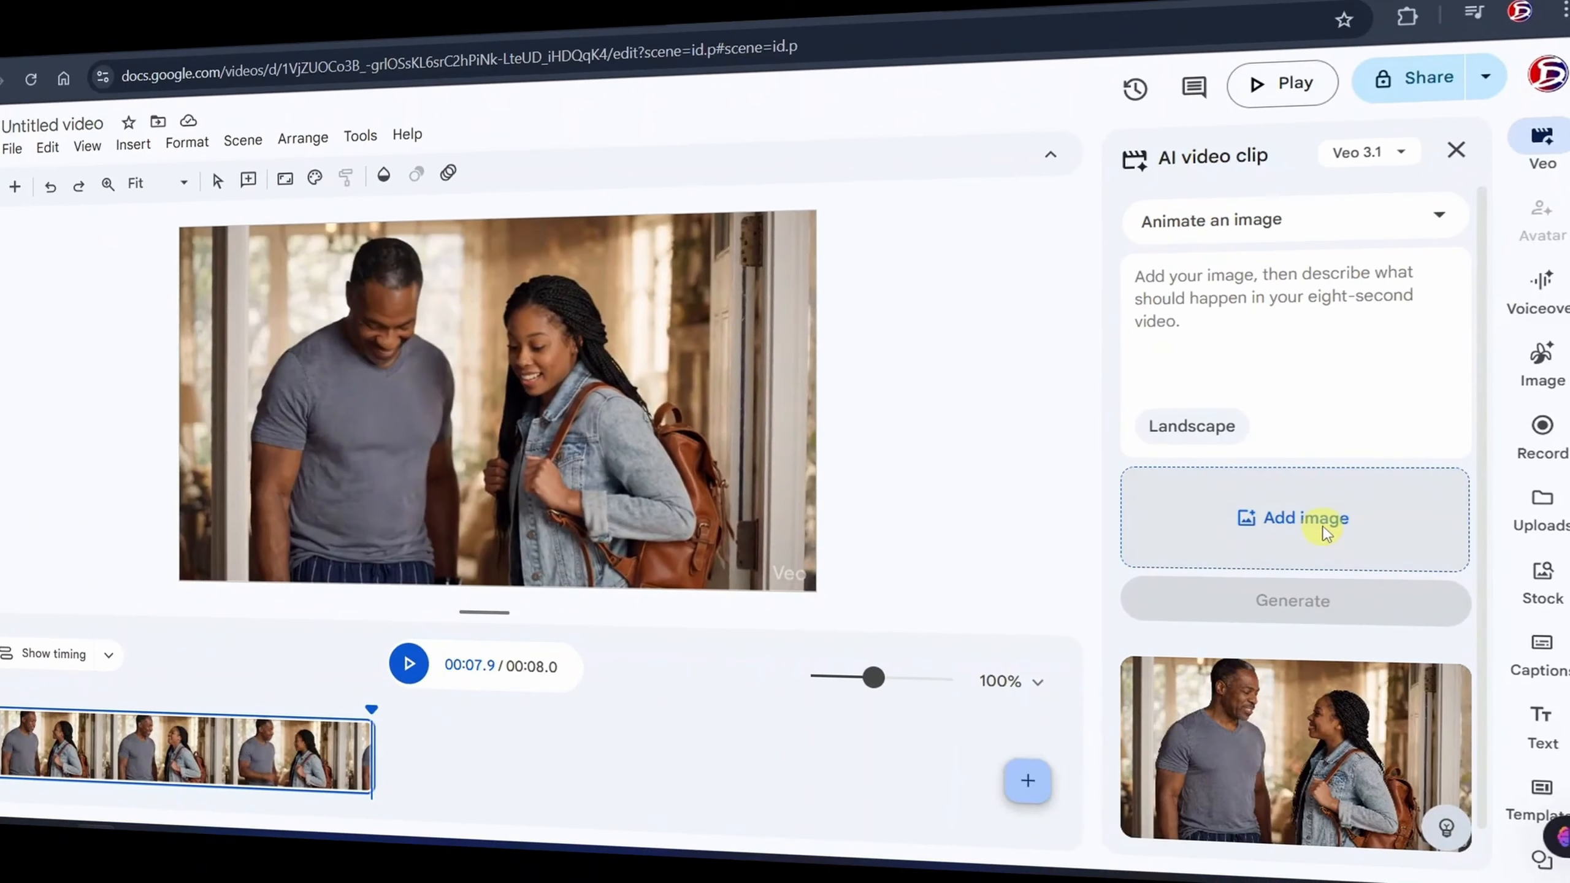
pyautogui.click(1246, 559)
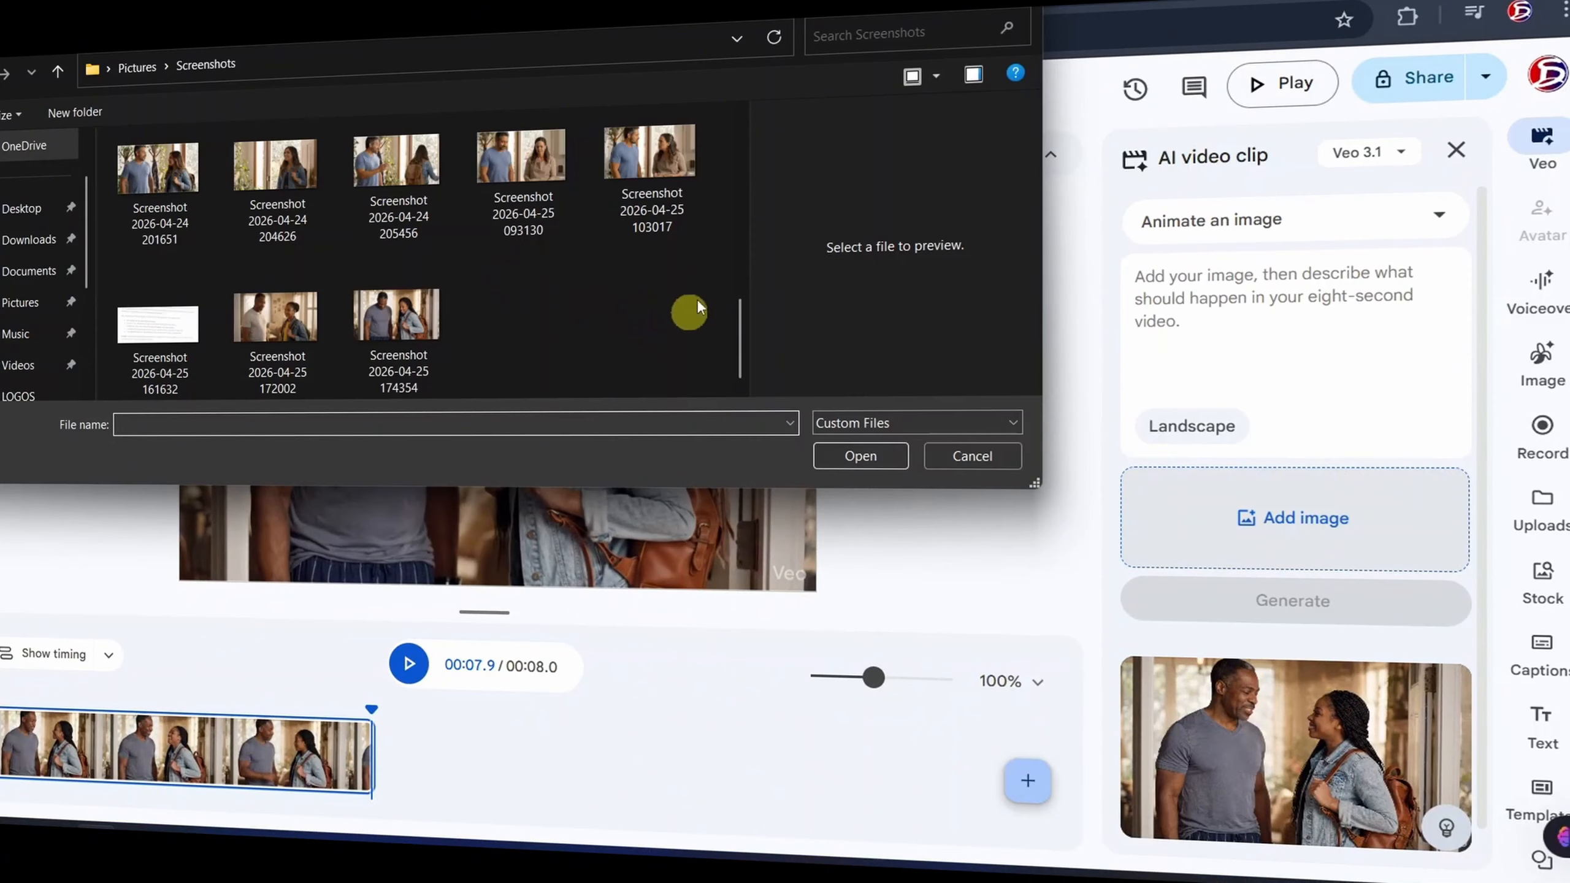
pyautogui.doubleClick(427, 344)
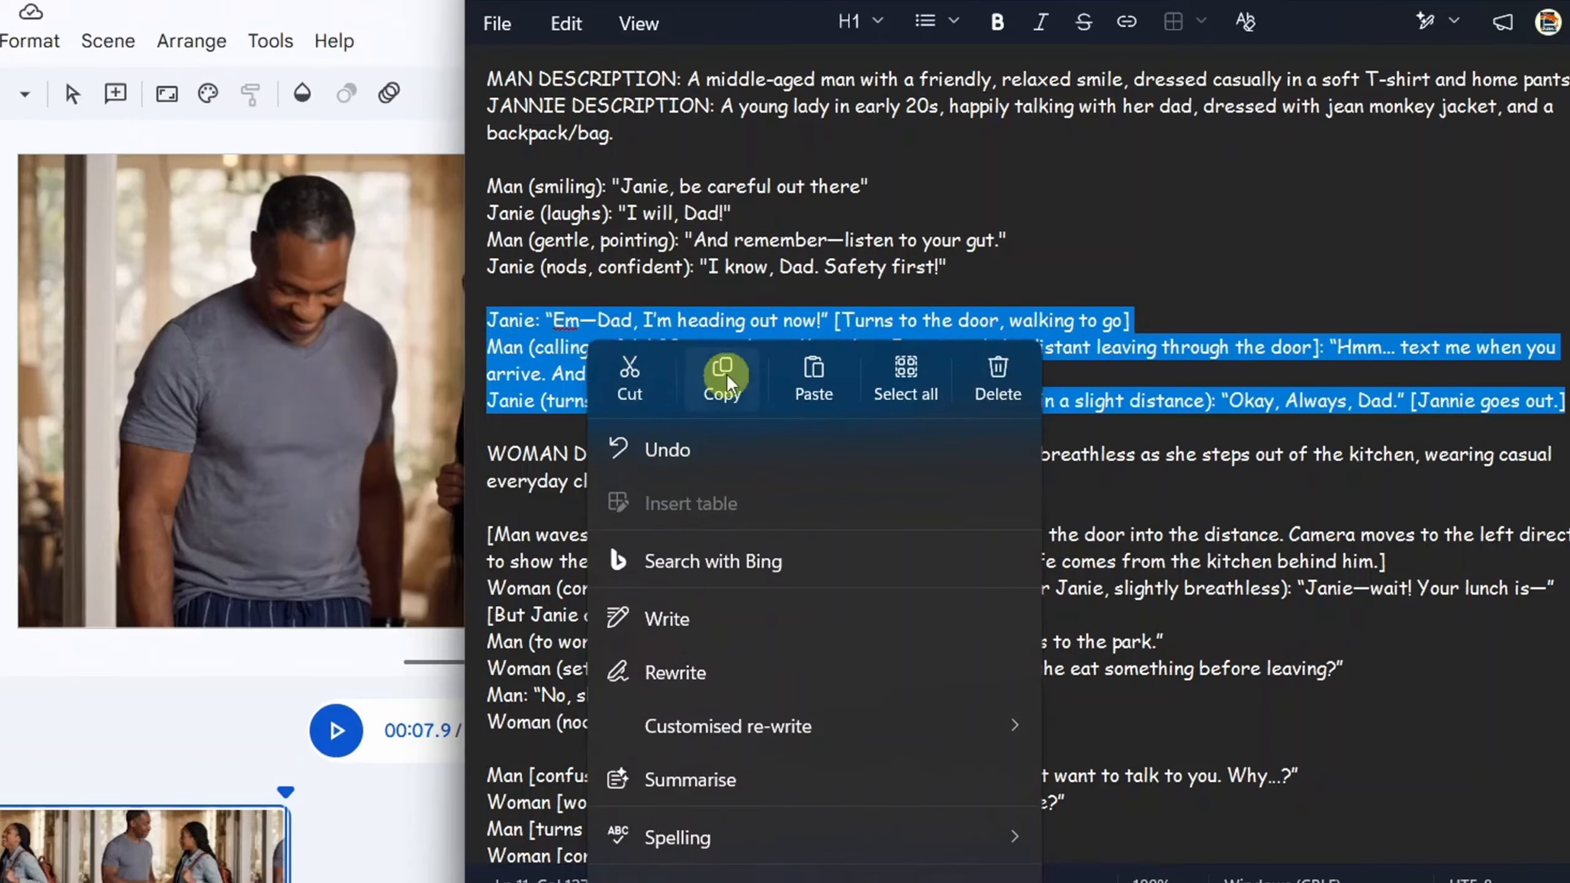
# - Generate a landscape clip from the added image using the dialogue prompt in which the daughter leaves through the door
pyautogui.click(726, 374)
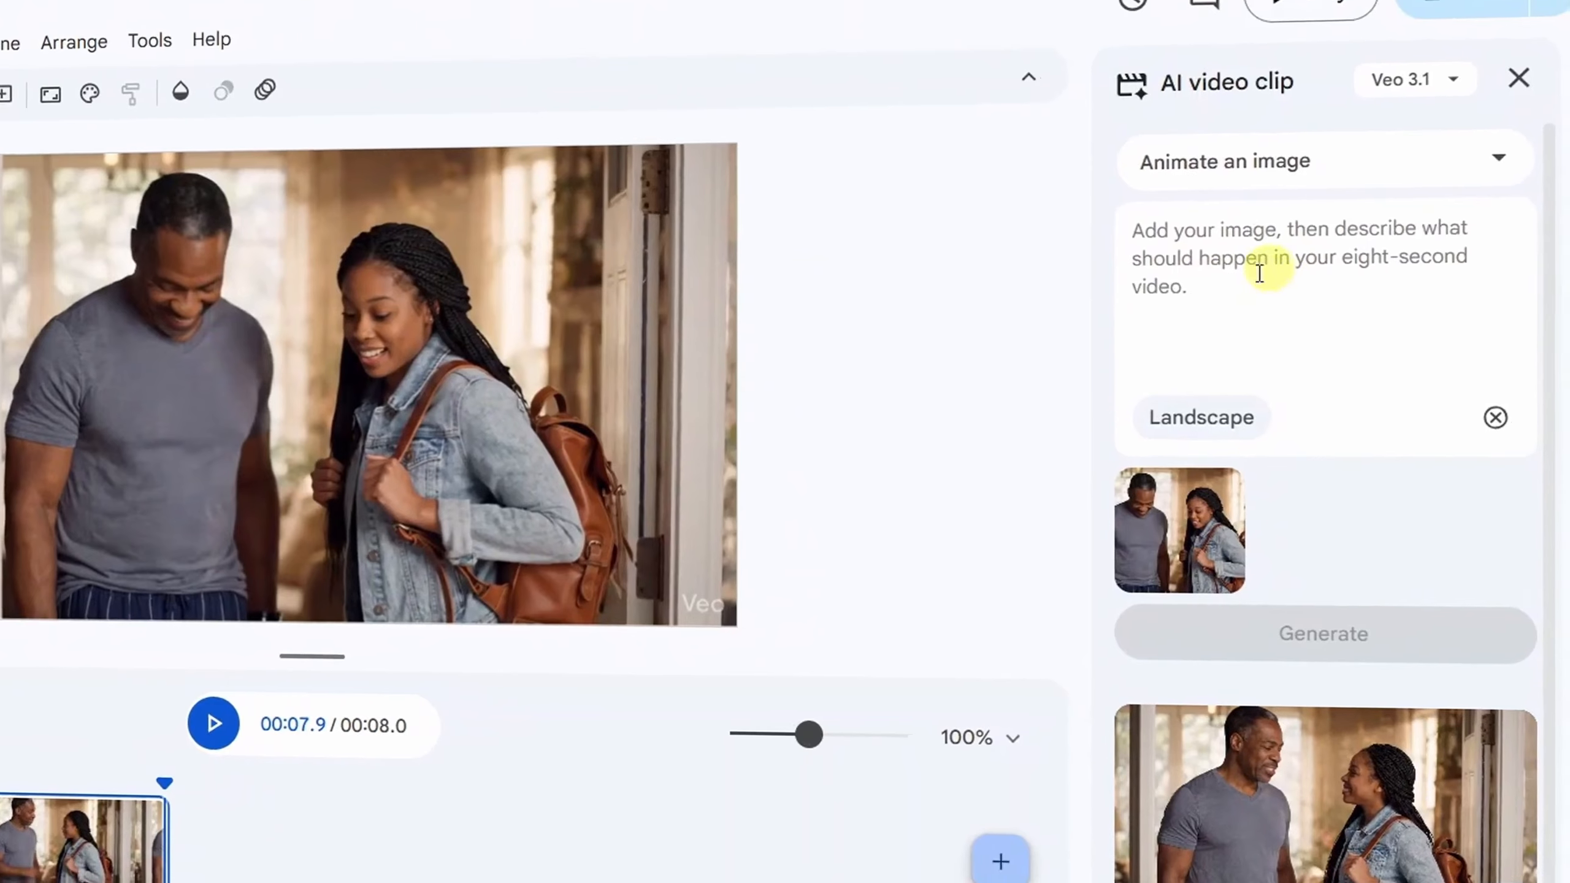
pyautogui.hotkey('ctrl', 'v')
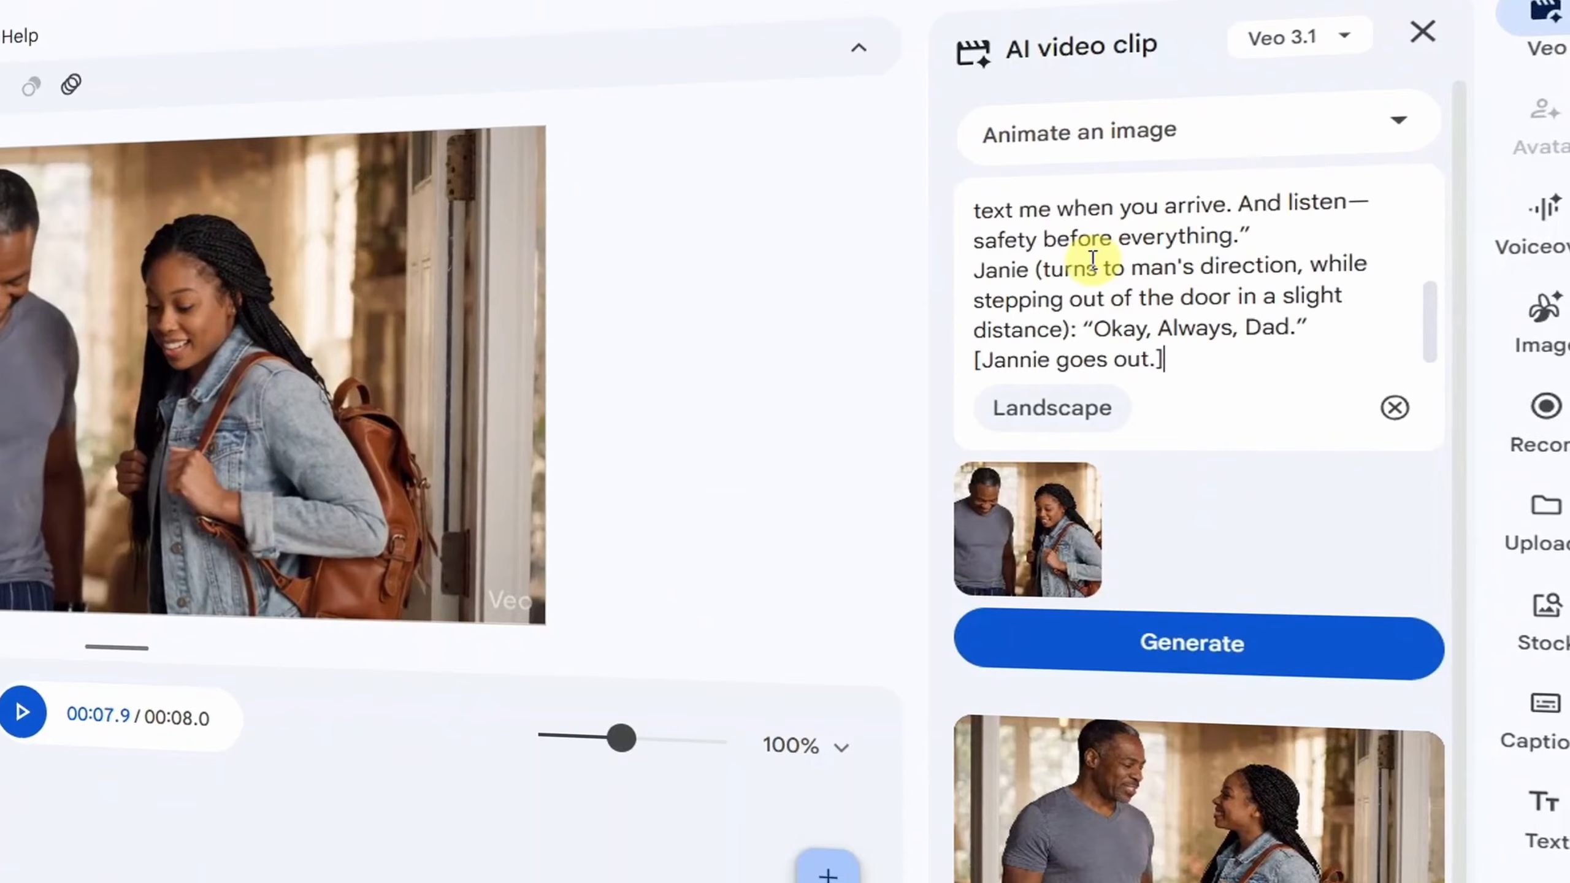
pyautogui.click(1289, 638)
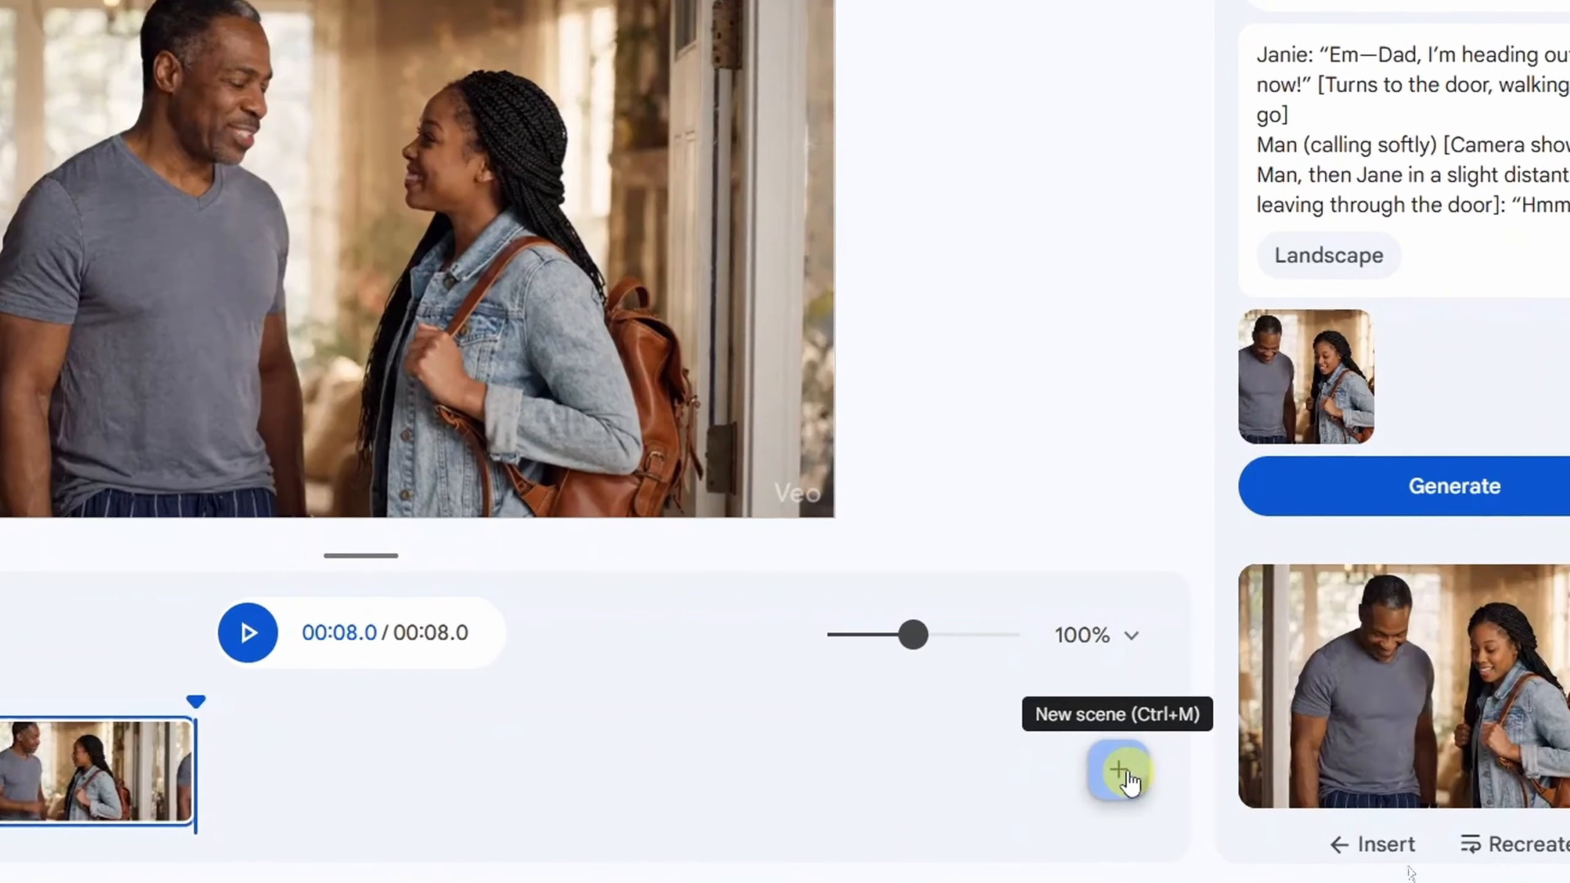
# - Preview the newly generated clip of the daughter leaving and insert it in a new scene
pyautogui.click(1115, 776)
pyautogui.click(1380, 852)
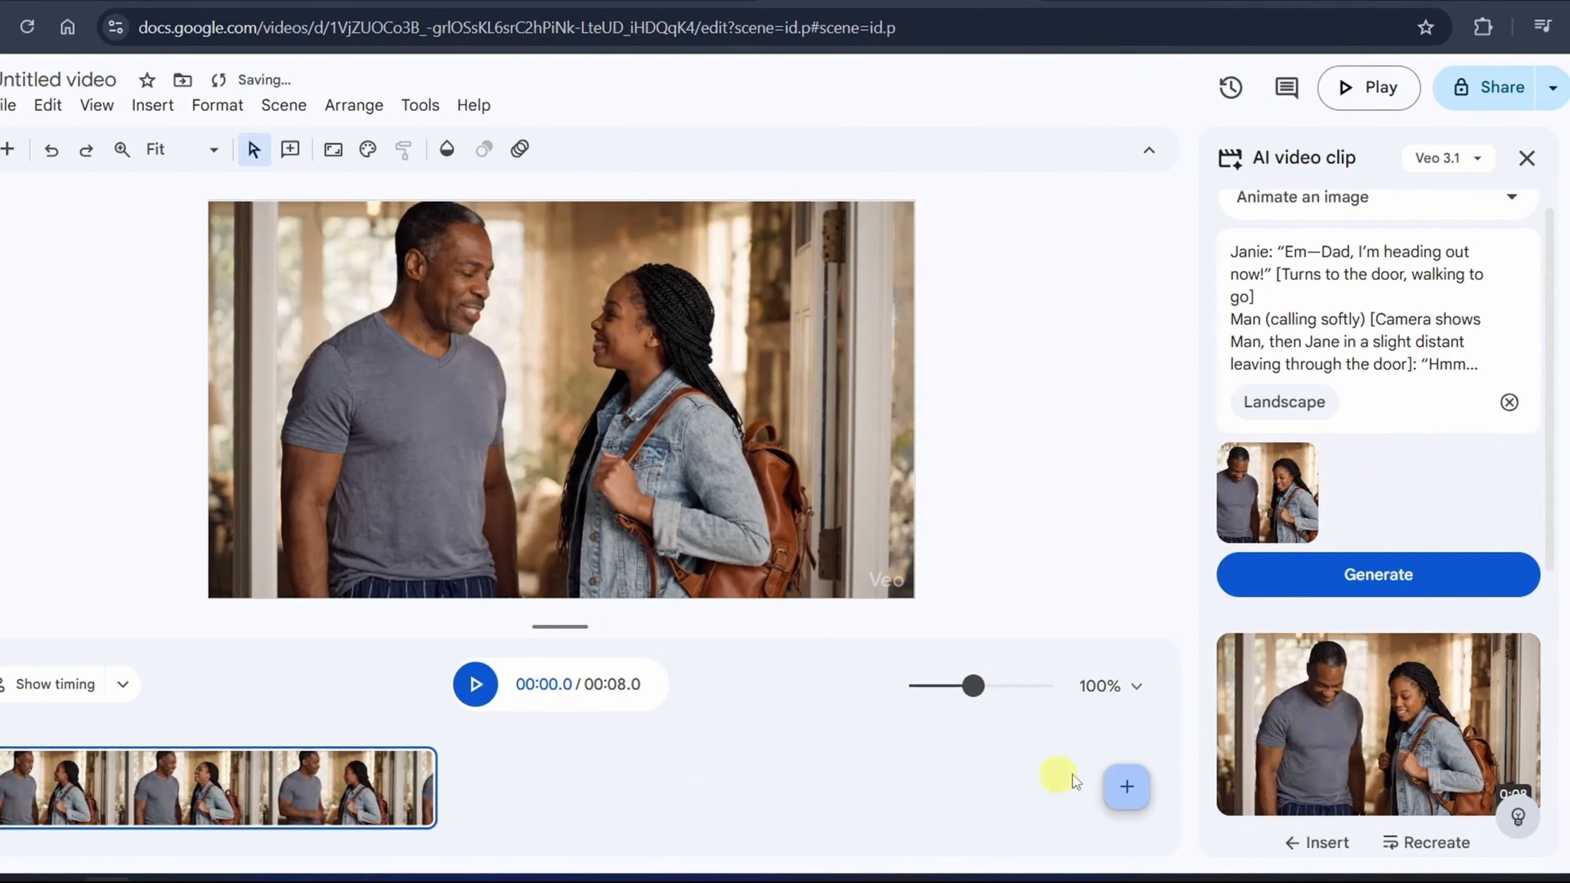
pyautogui.click(1304, 764)
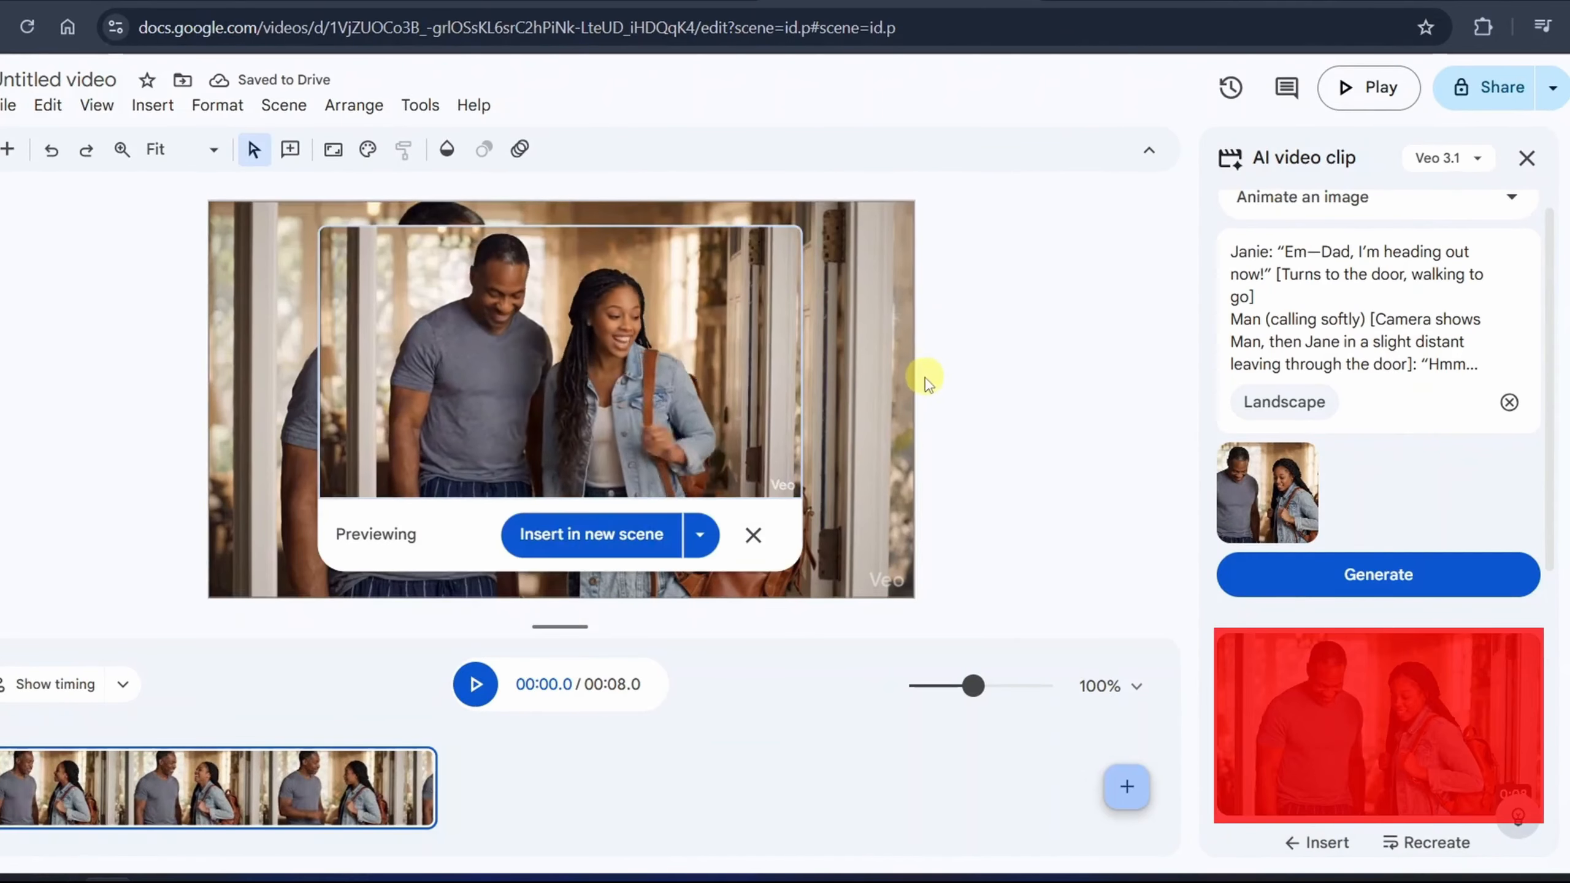
pyautogui.click(699, 534)
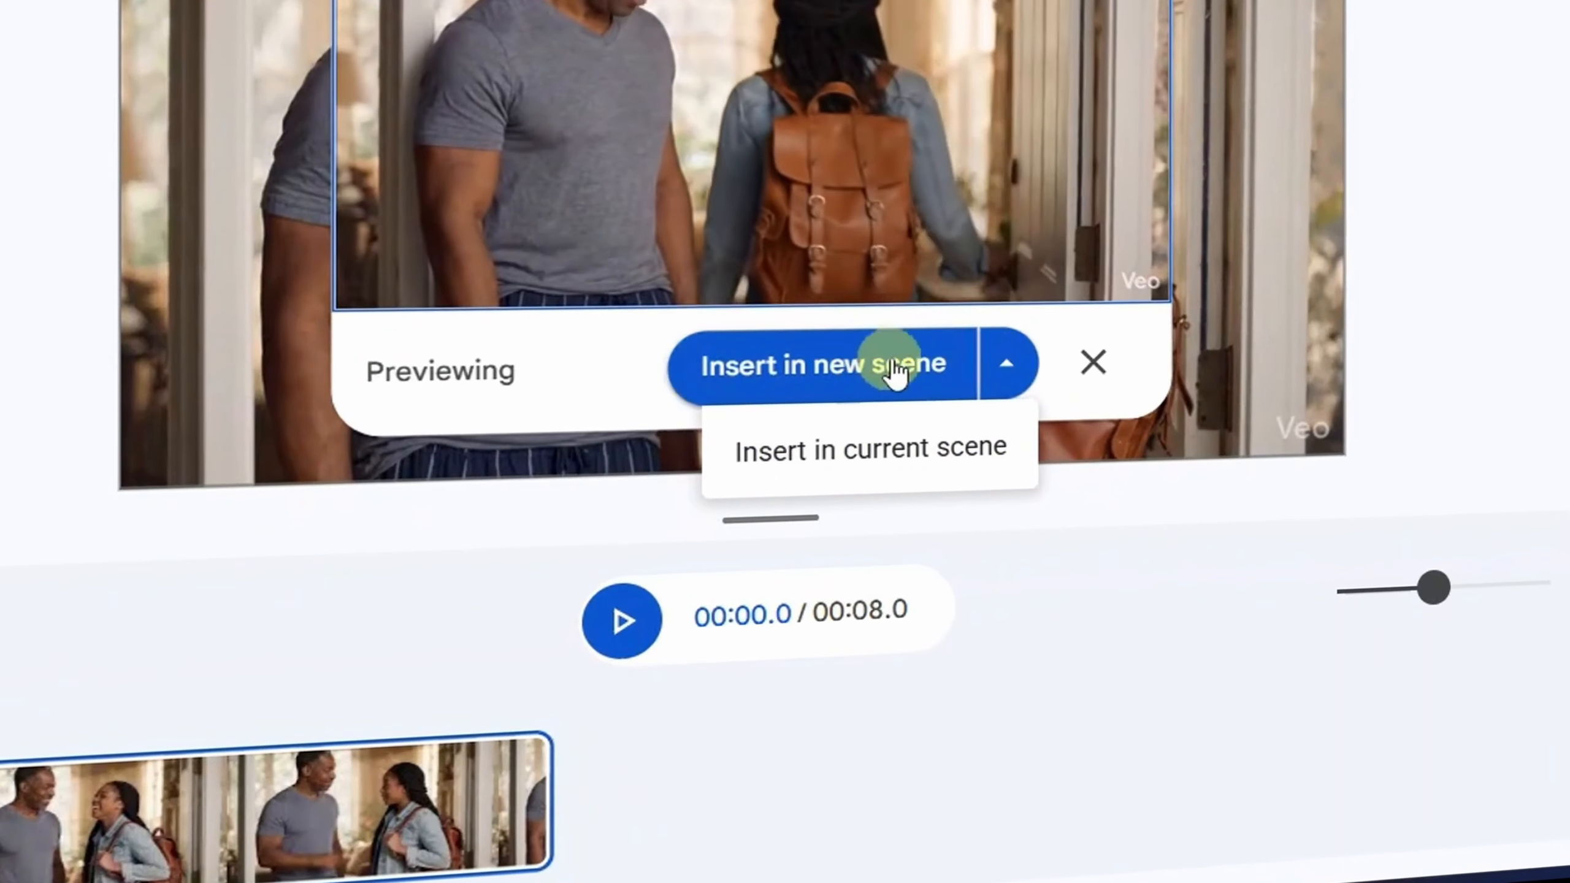
pyautogui.click(909, 371)
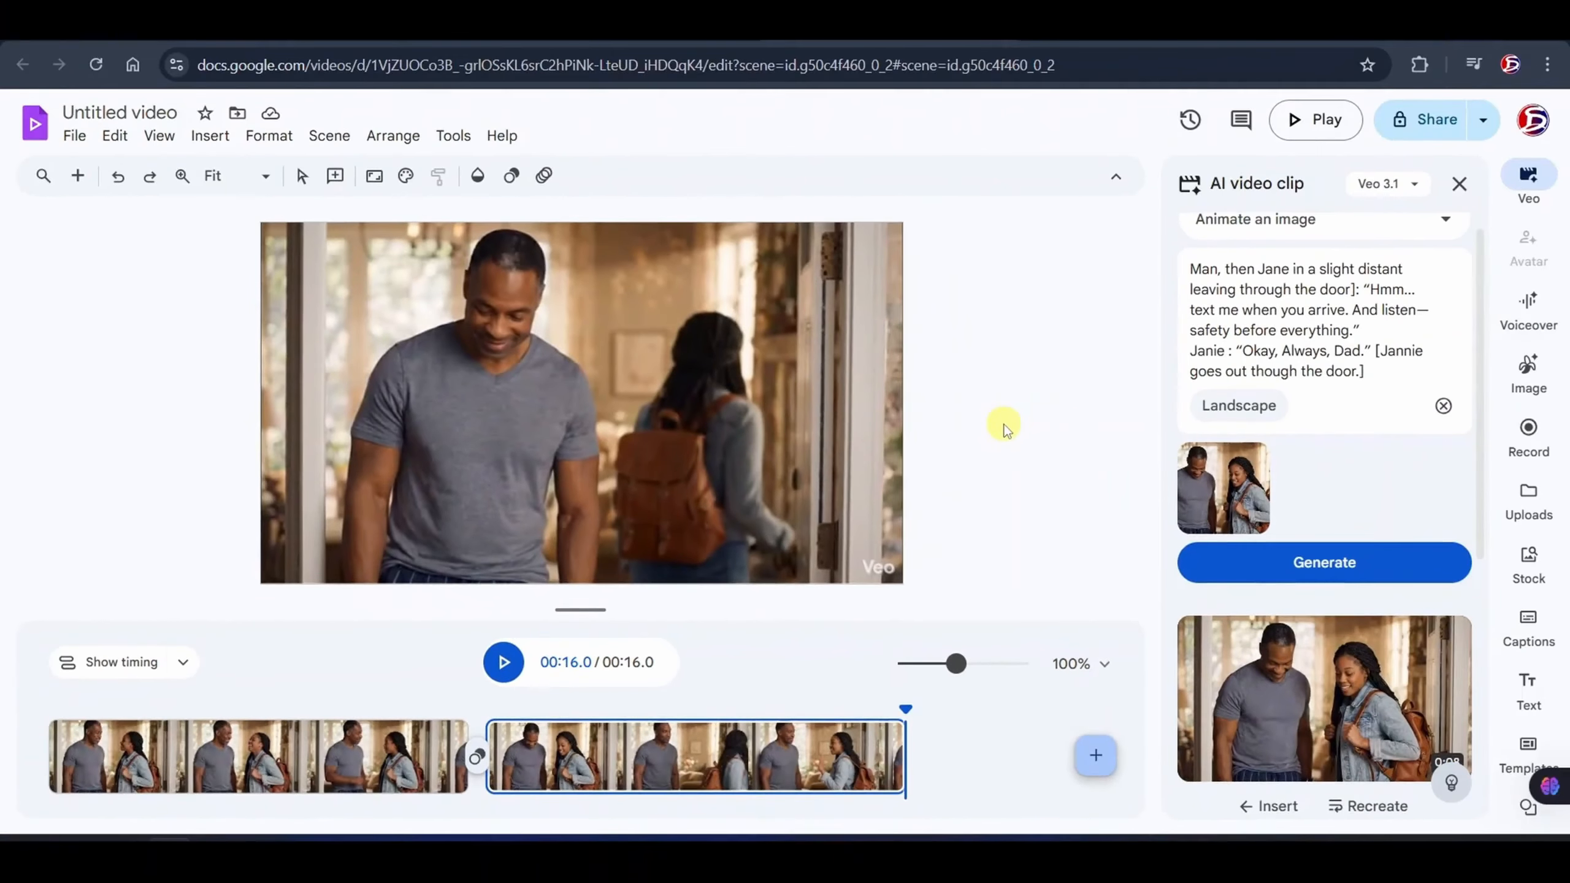
# - Add two blank scenes after the second clip and open the AI video clip mode choices
pyautogui.click(1096, 755)
pyautogui.click(1096, 756)
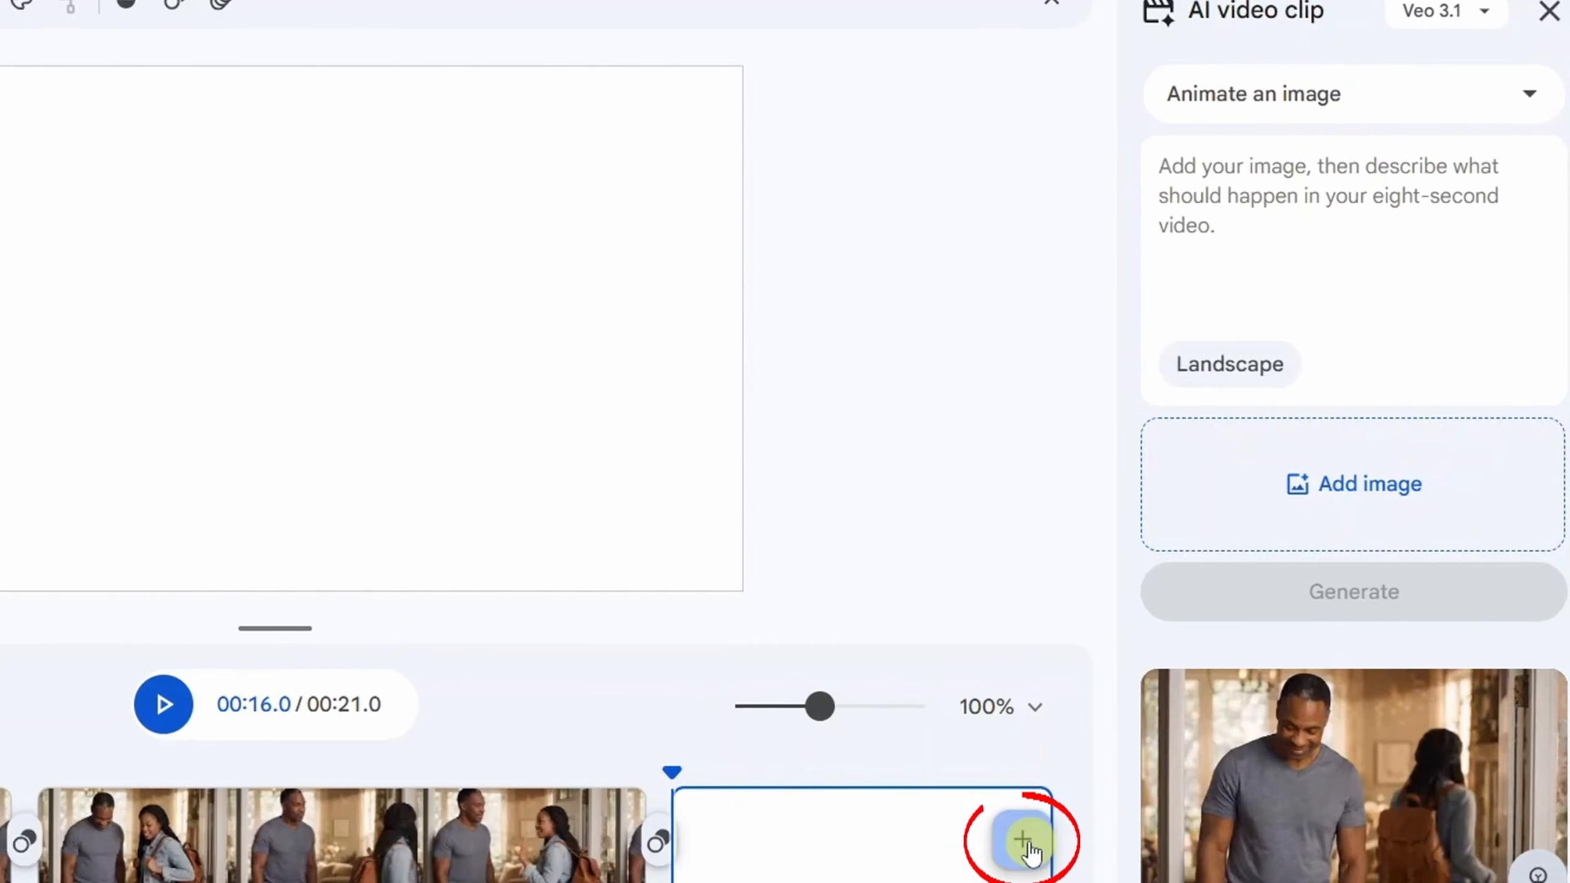
pyautogui.click(1023, 840)
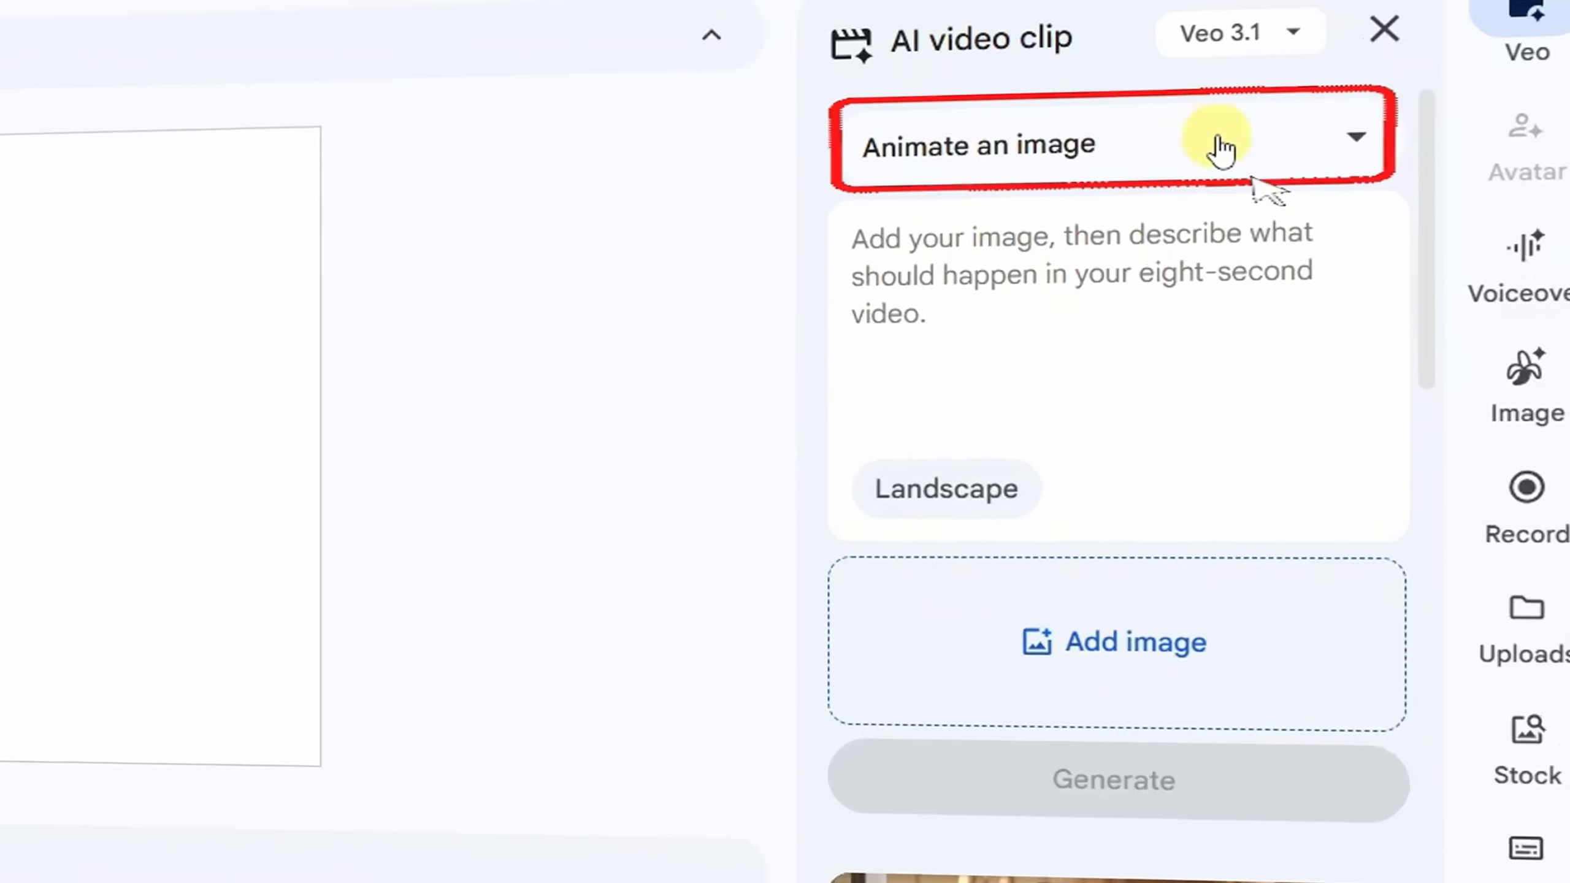
pyautogui.click(1179, 162)
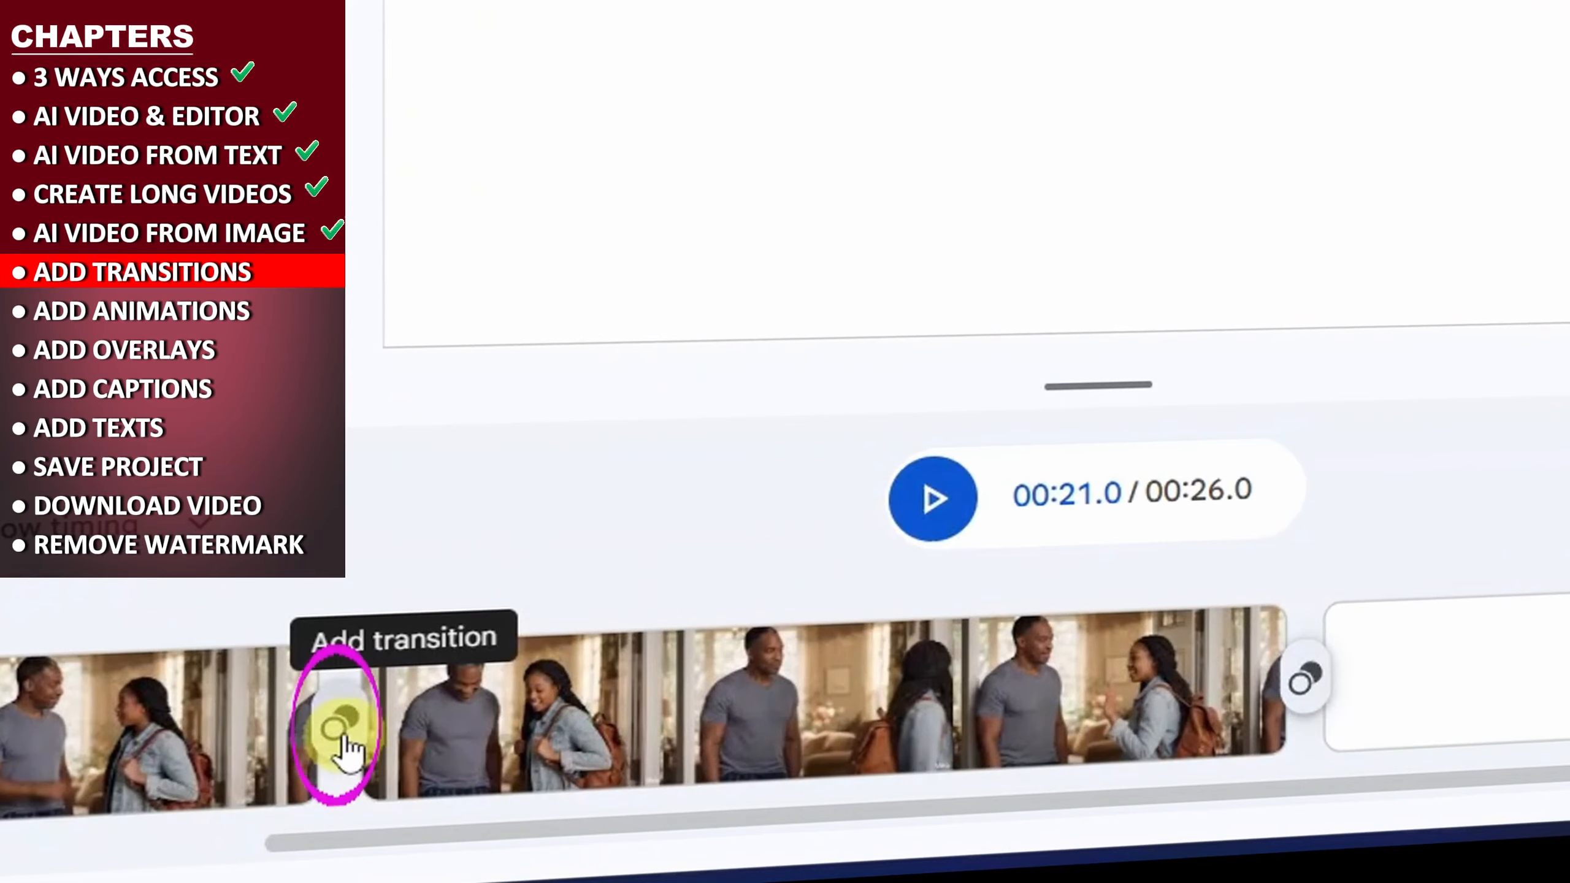
# - Apply a Dissolve transition between the first and second clips and adjust its duration
pyautogui.click(338, 735)
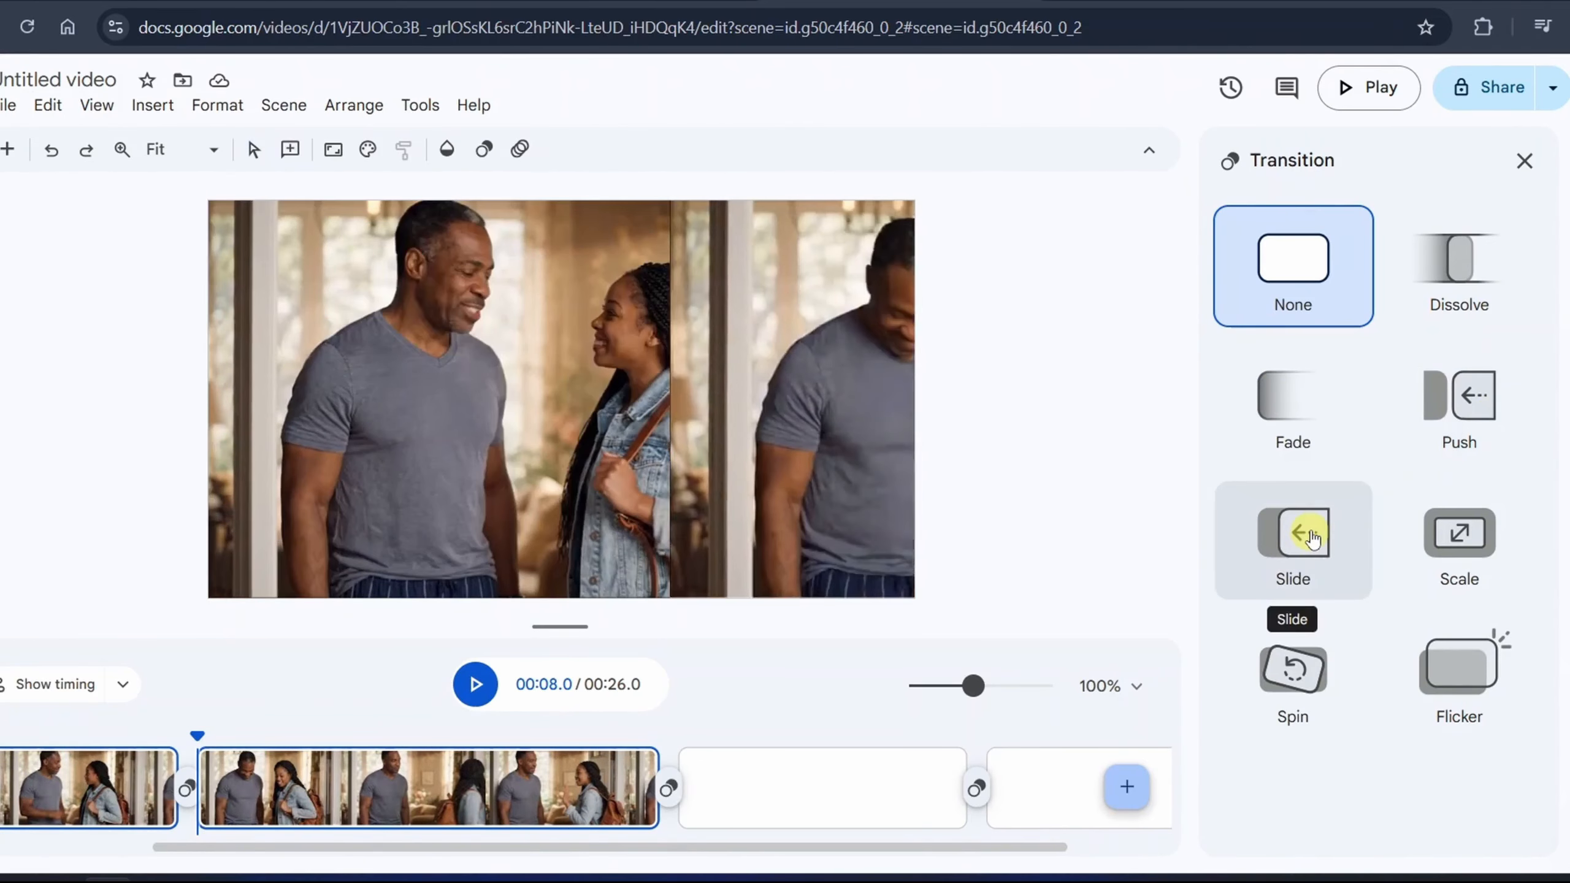
pyautogui.click(1460, 263)
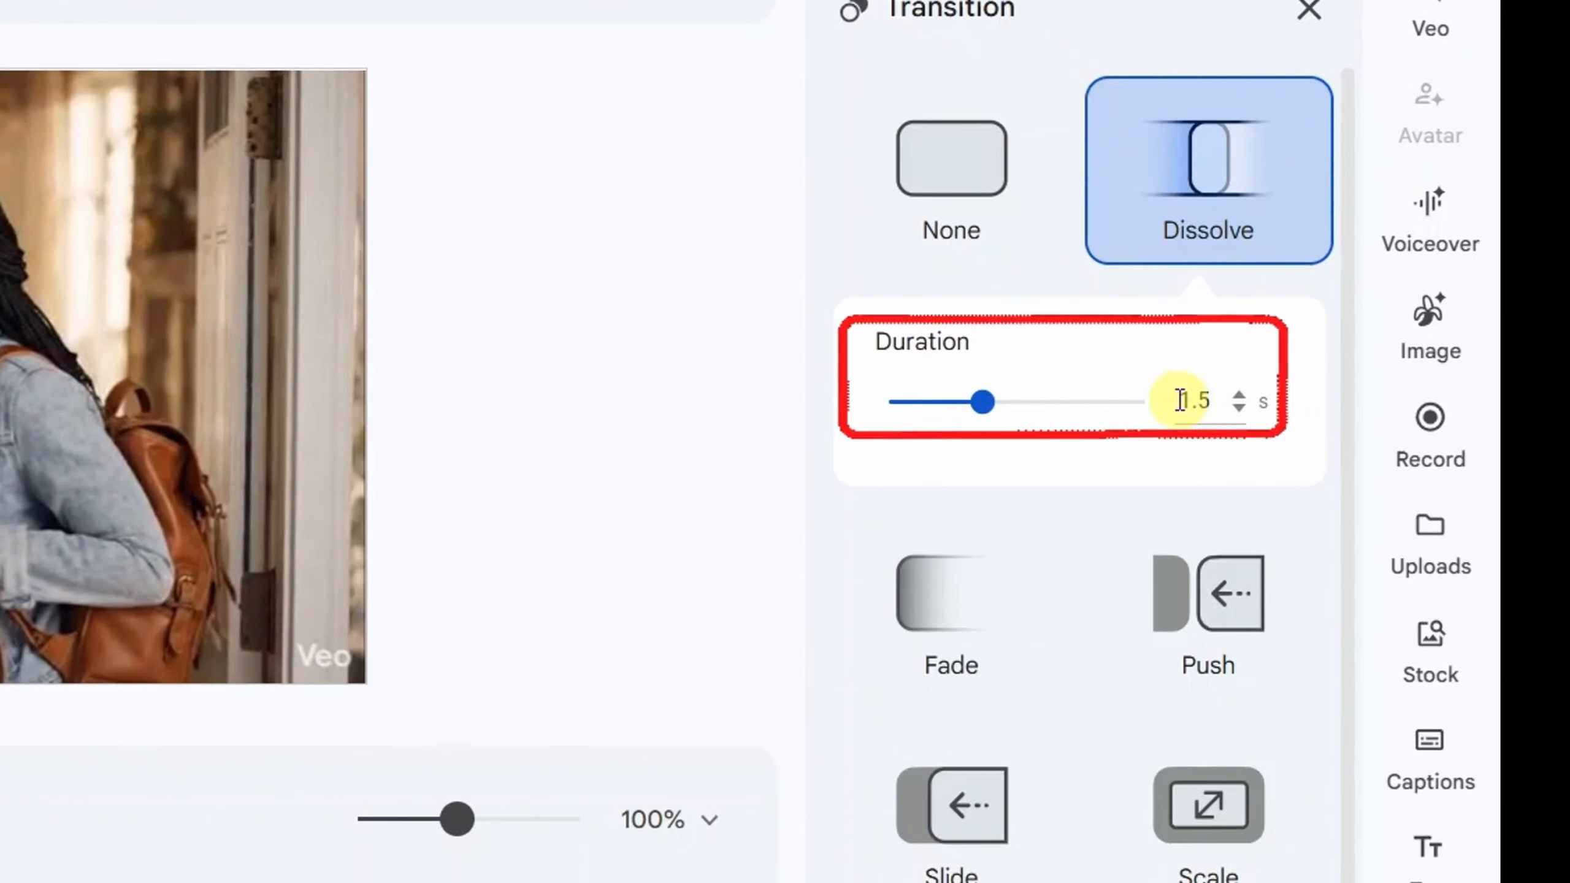
pyautogui.doubleClick(1180, 400)
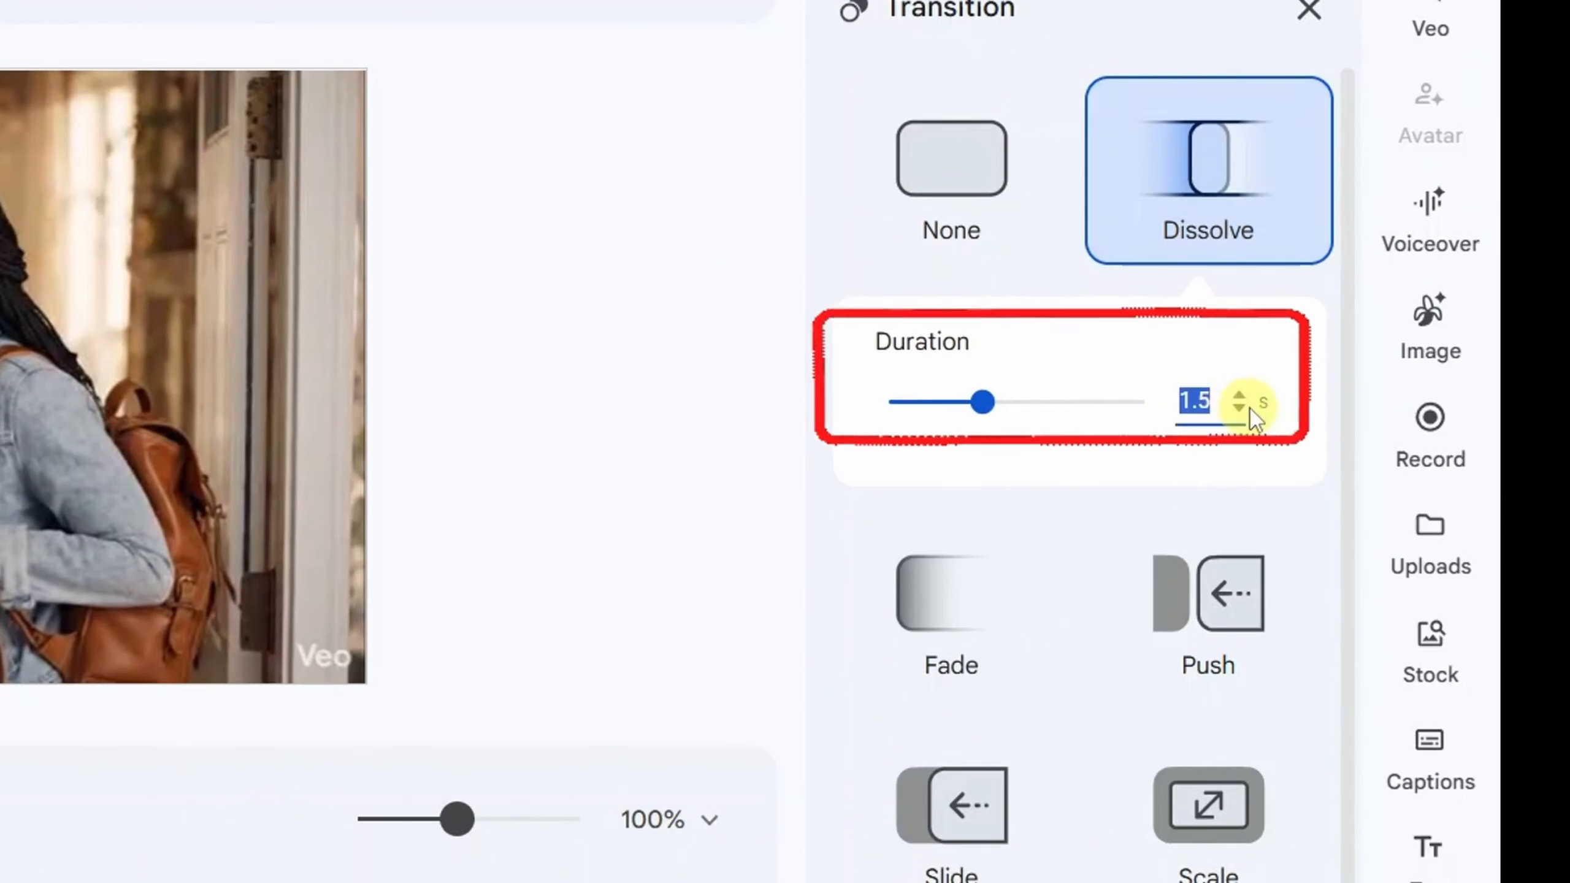
pyautogui.click(1055, 412)
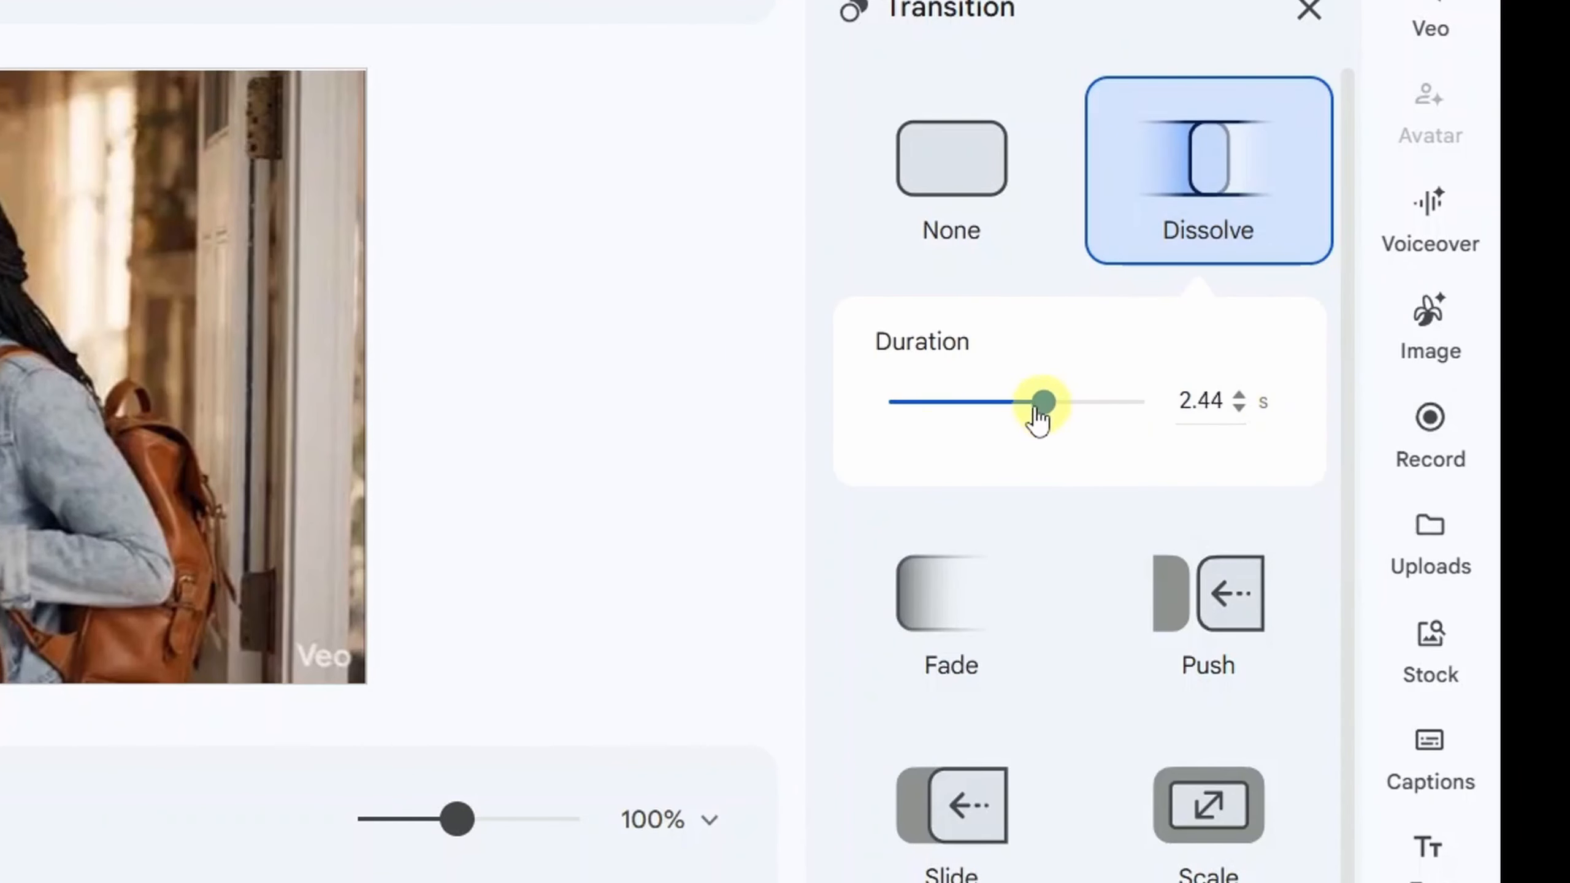
pyautogui.moveTo(991, 426)
pyautogui.mouseDown()
pyautogui.moveTo(922, 424)
pyautogui.moveTo(1009, 425)
pyautogui.mouseUp()
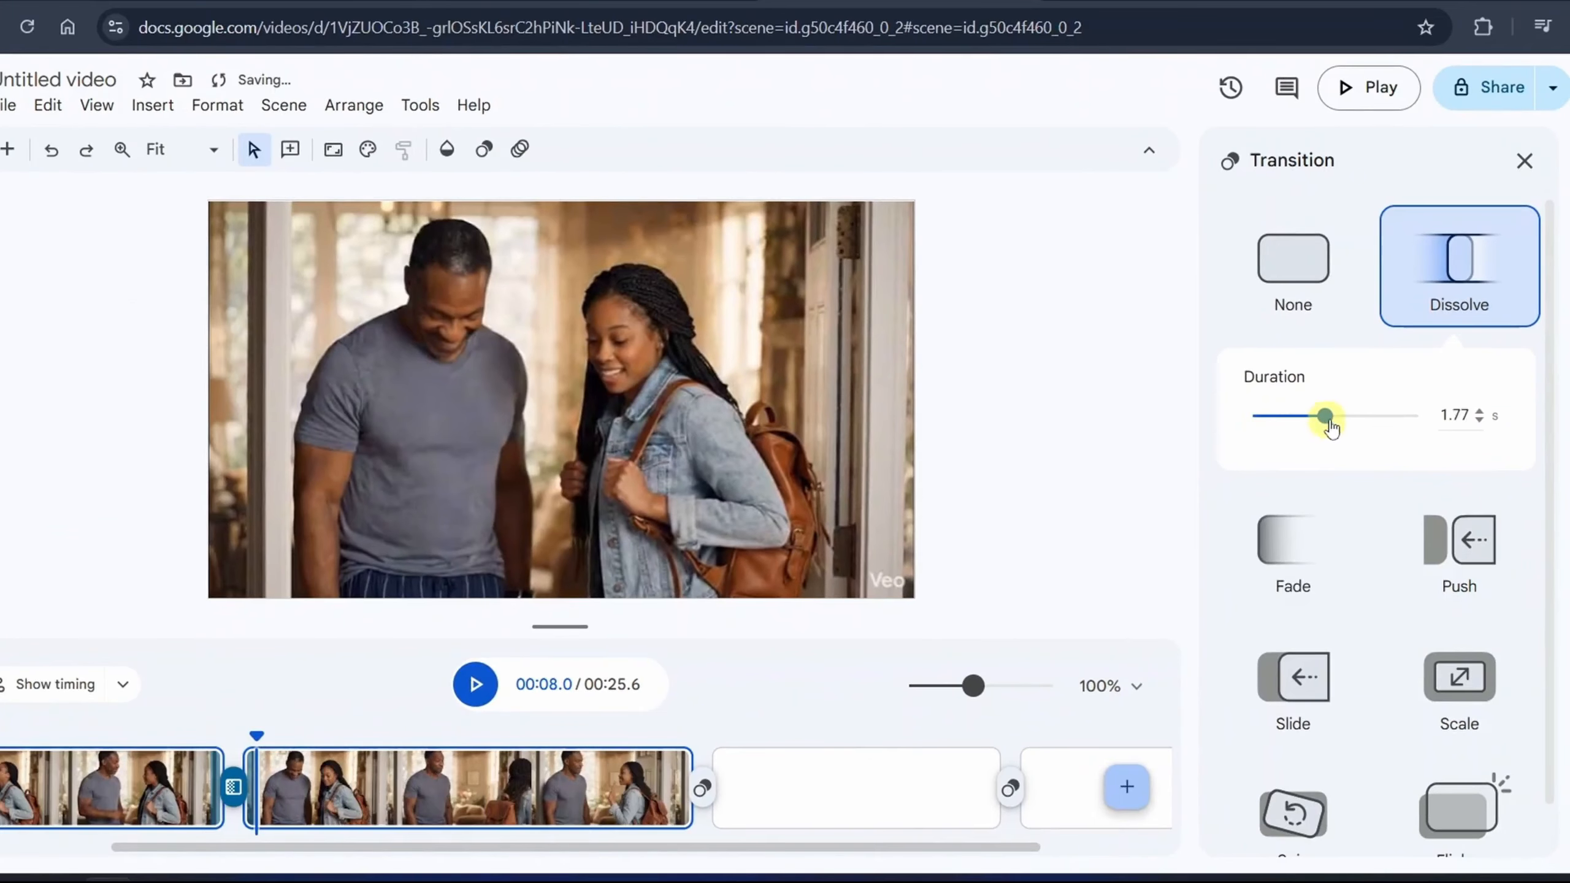
pyautogui.moveTo(1350, 426); pyautogui.dragTo(1285, 429)
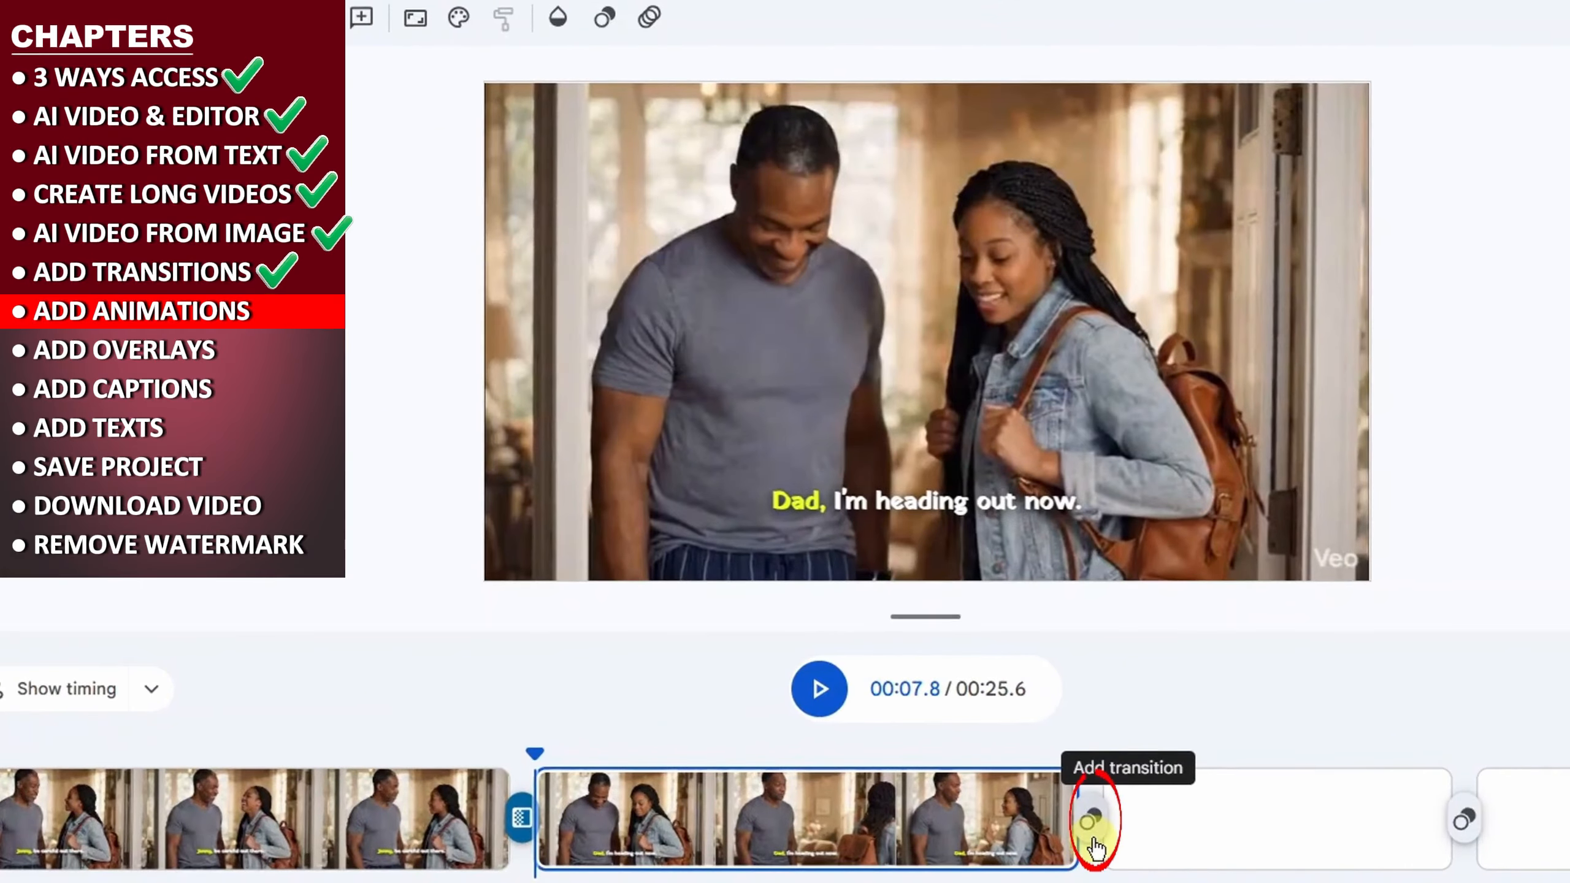
# - Open the animation options for the first clip's scene, browse the moods and simple effects, and apply the Classic mood
pyautogui.click(248, 820)
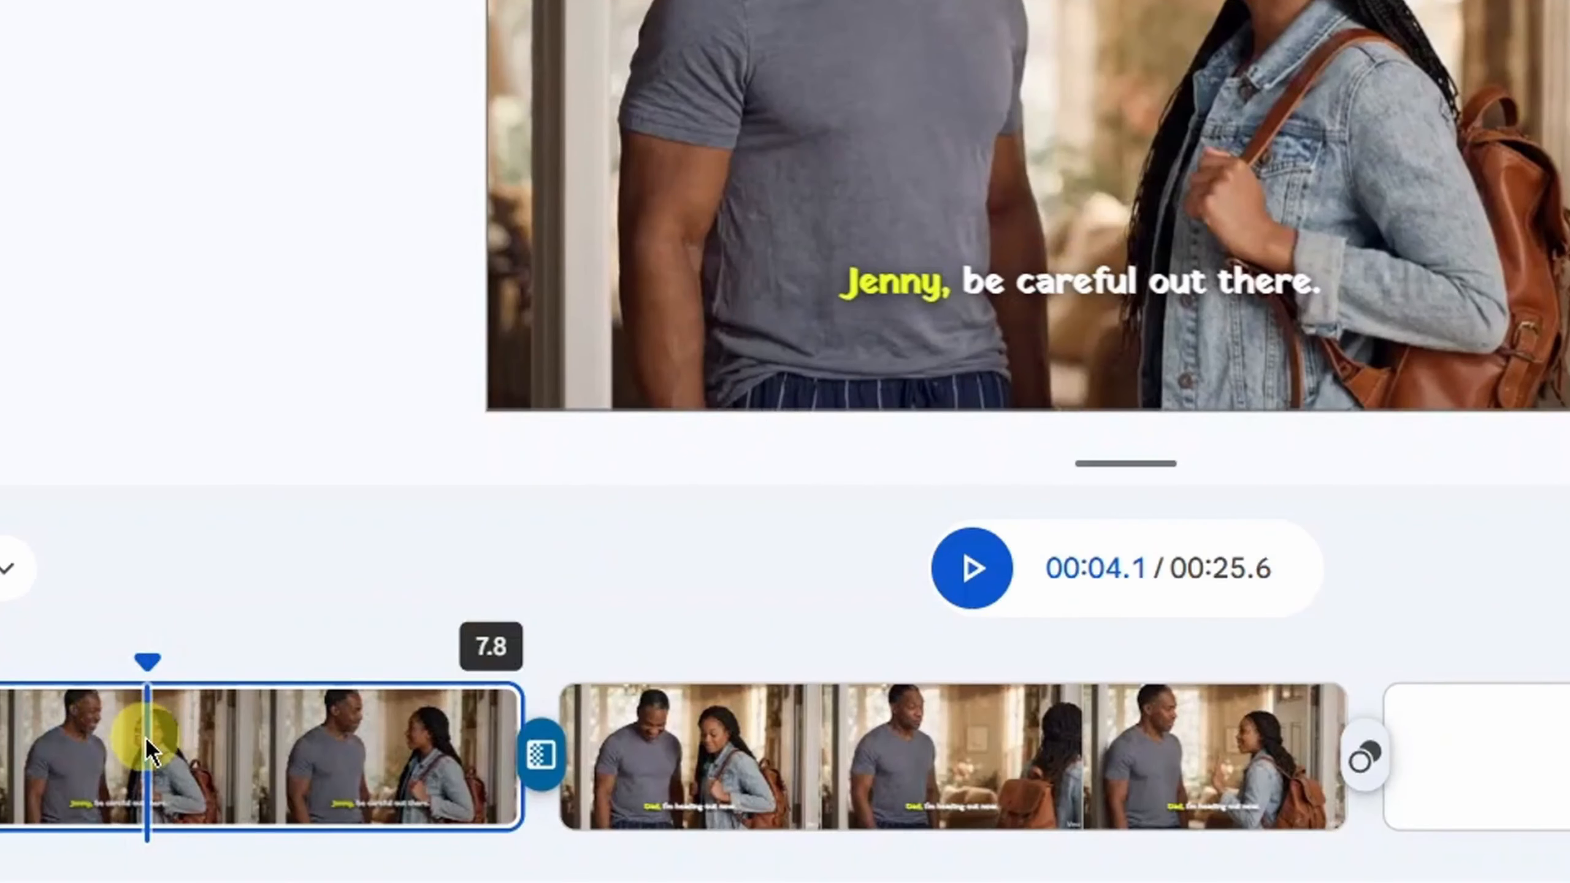
pyautogui.rightClick(145, 737)
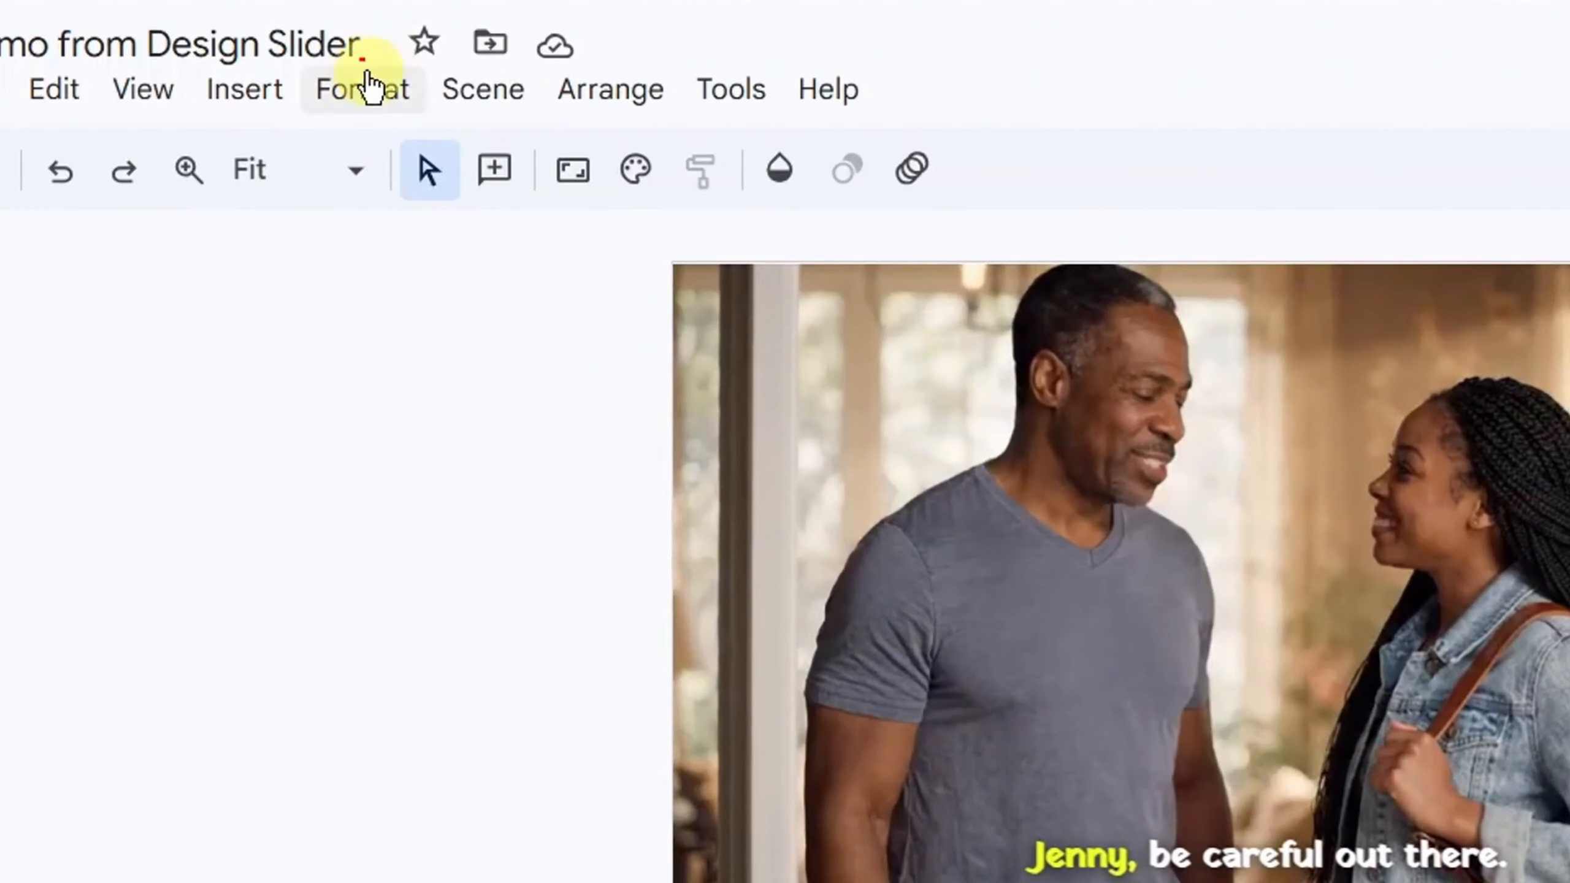
pyautogui.click(363, 92)
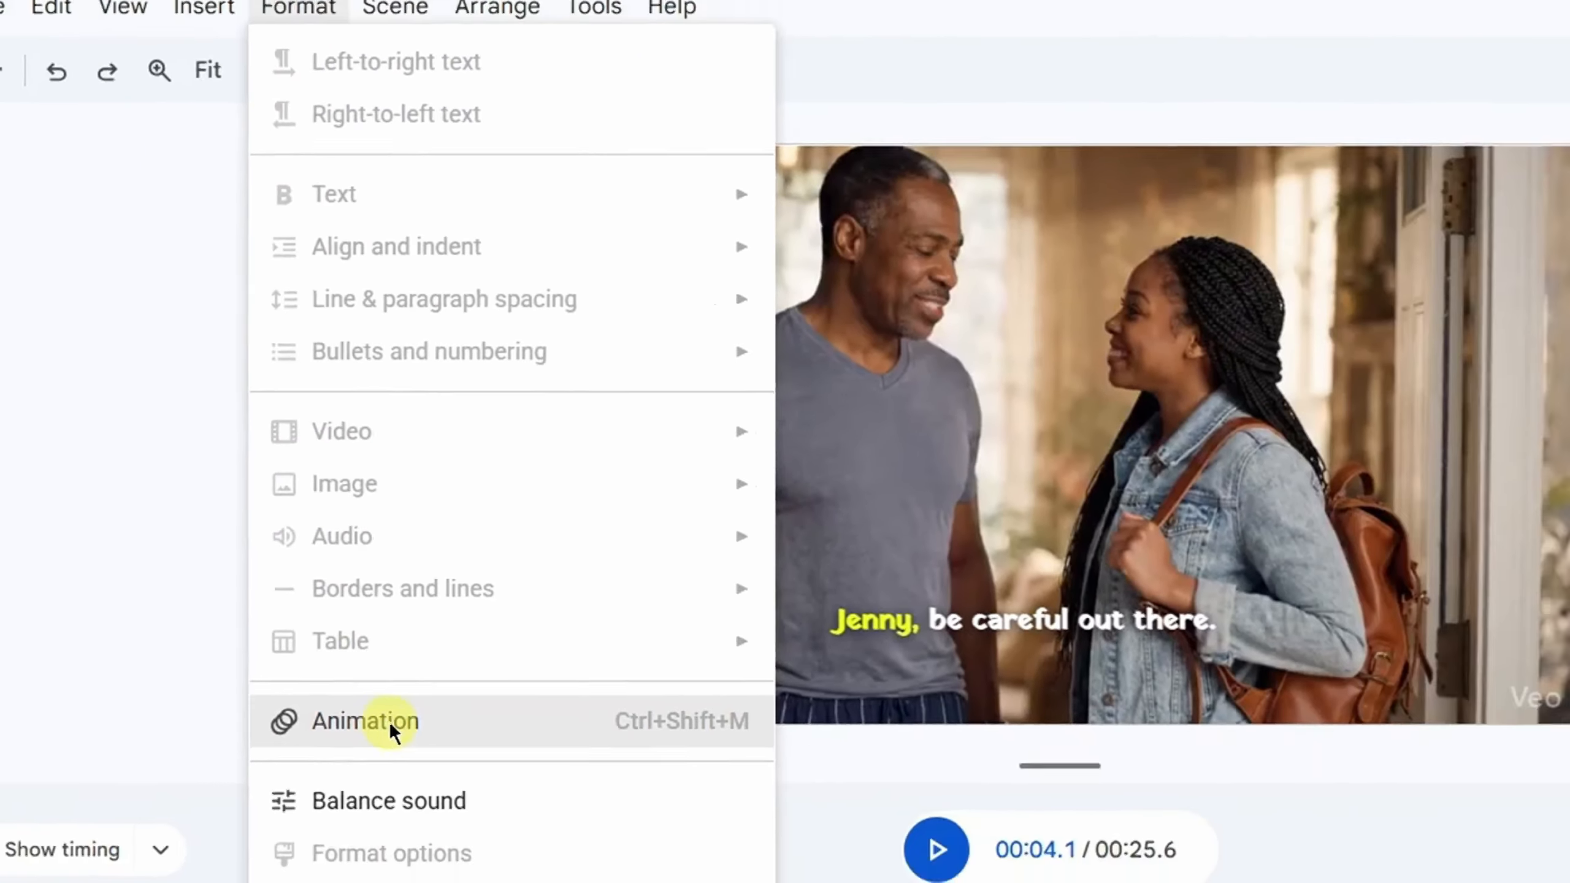
pyautogui.click(478, 829)
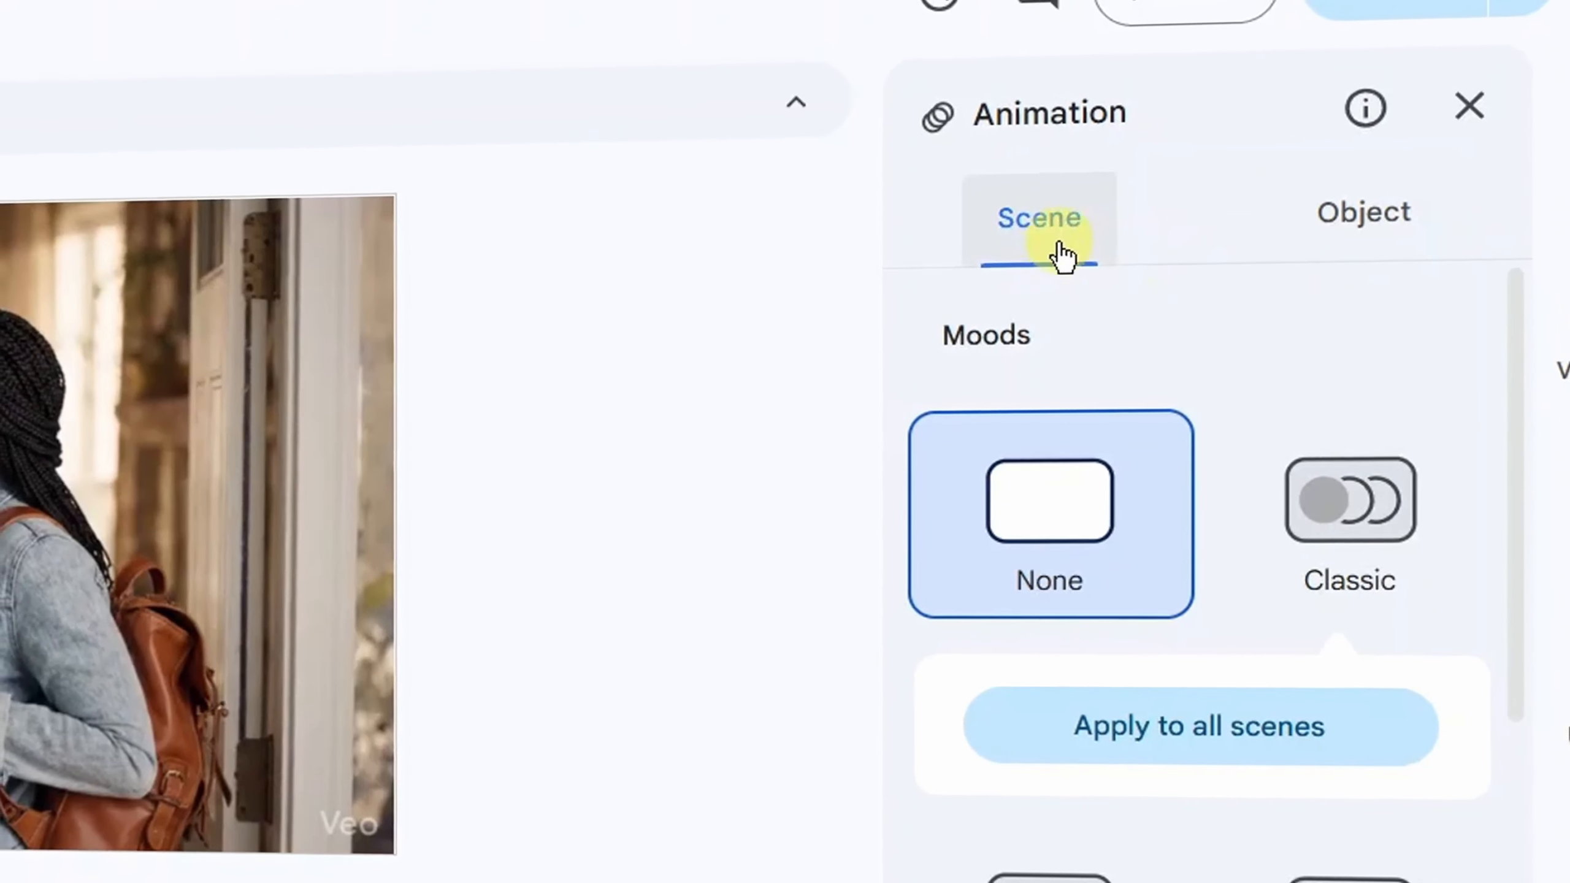
pyautogui.scroll(-8, 1366, 631)
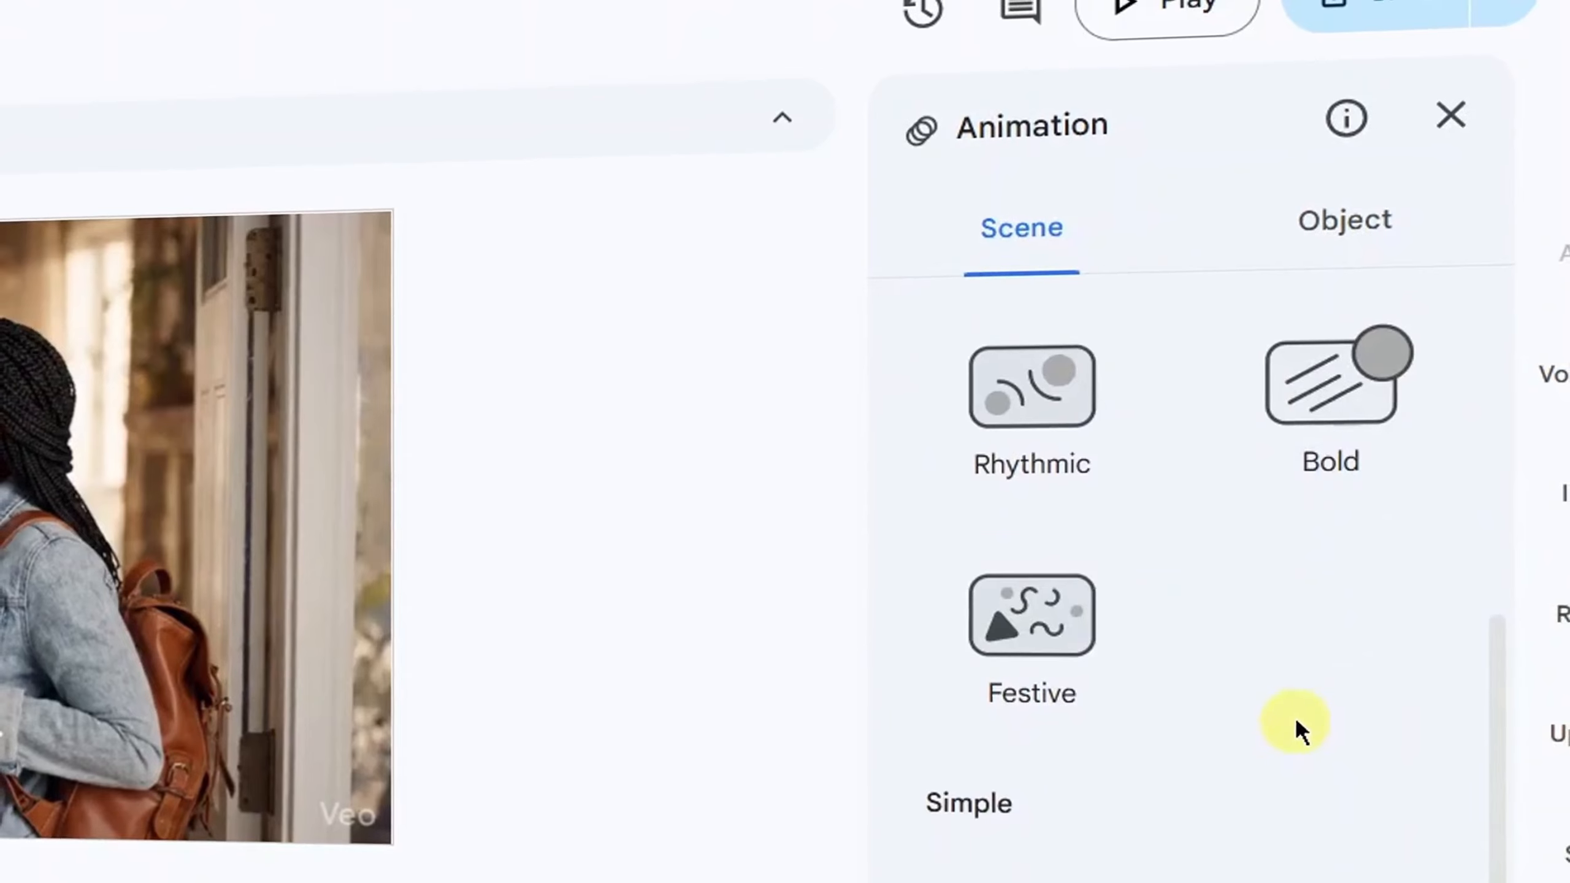
pyautogui.scroll(-5, 1296, 717)
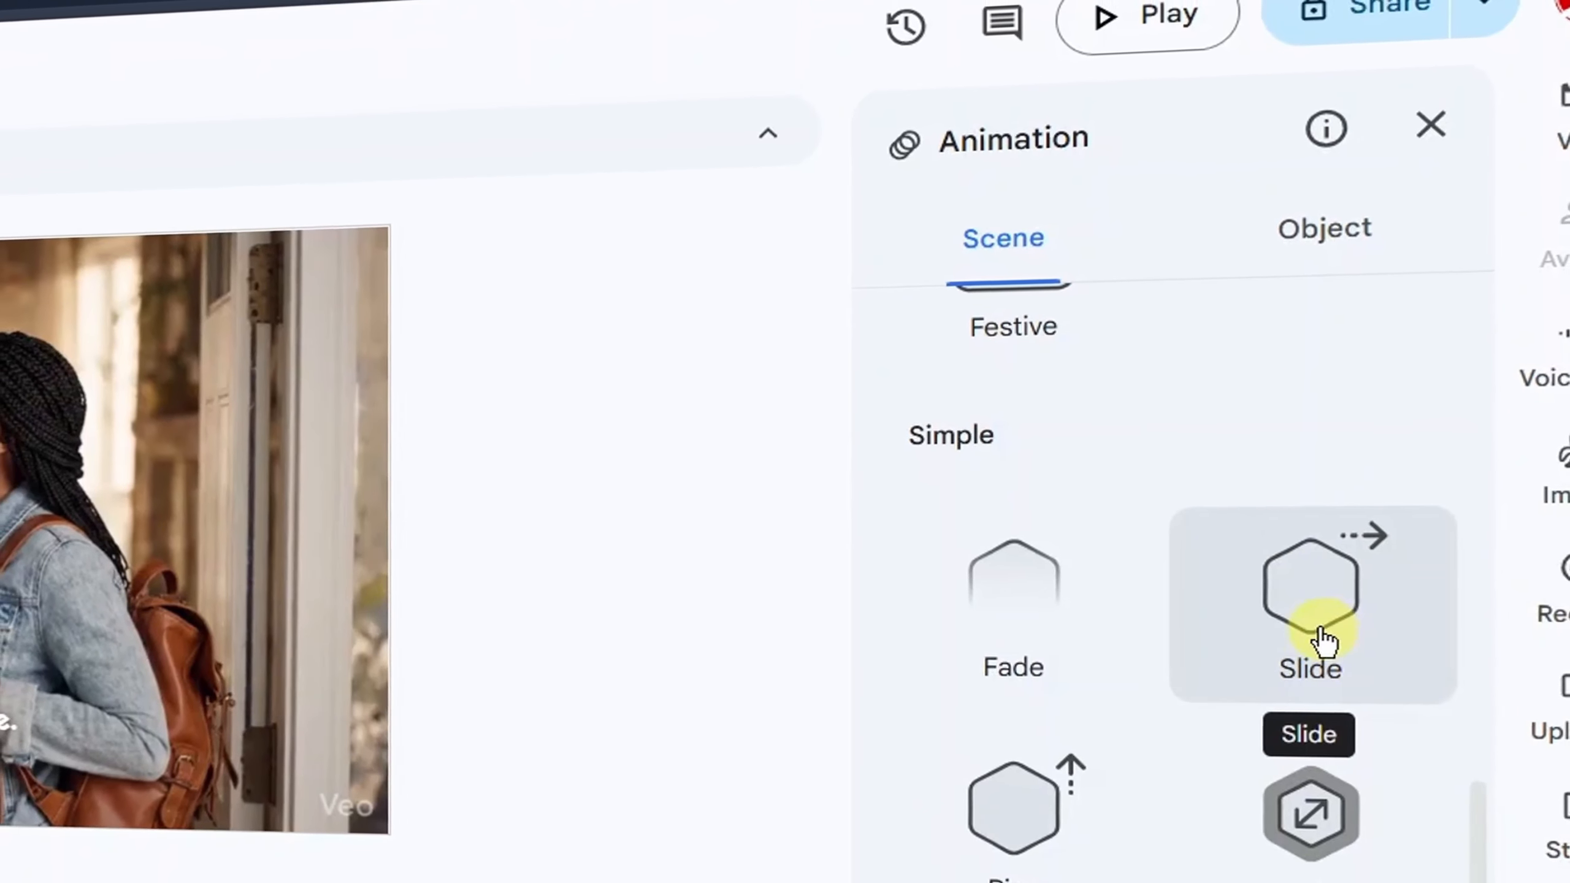
pyautogui.scroll(10, 1319, 640)
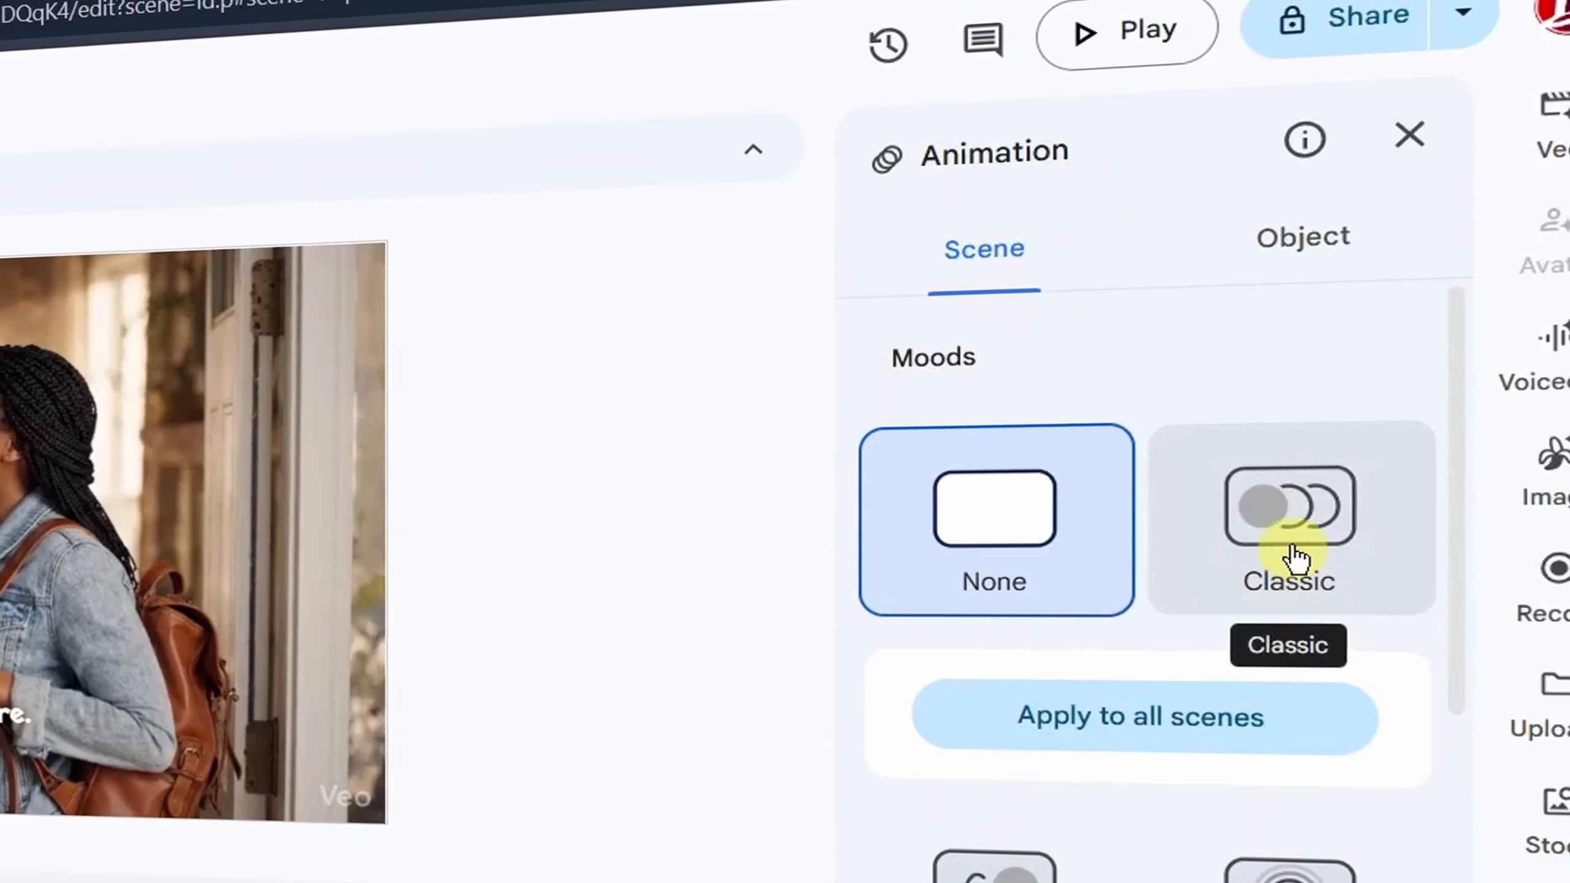
pyautogui.click(1294, 557)
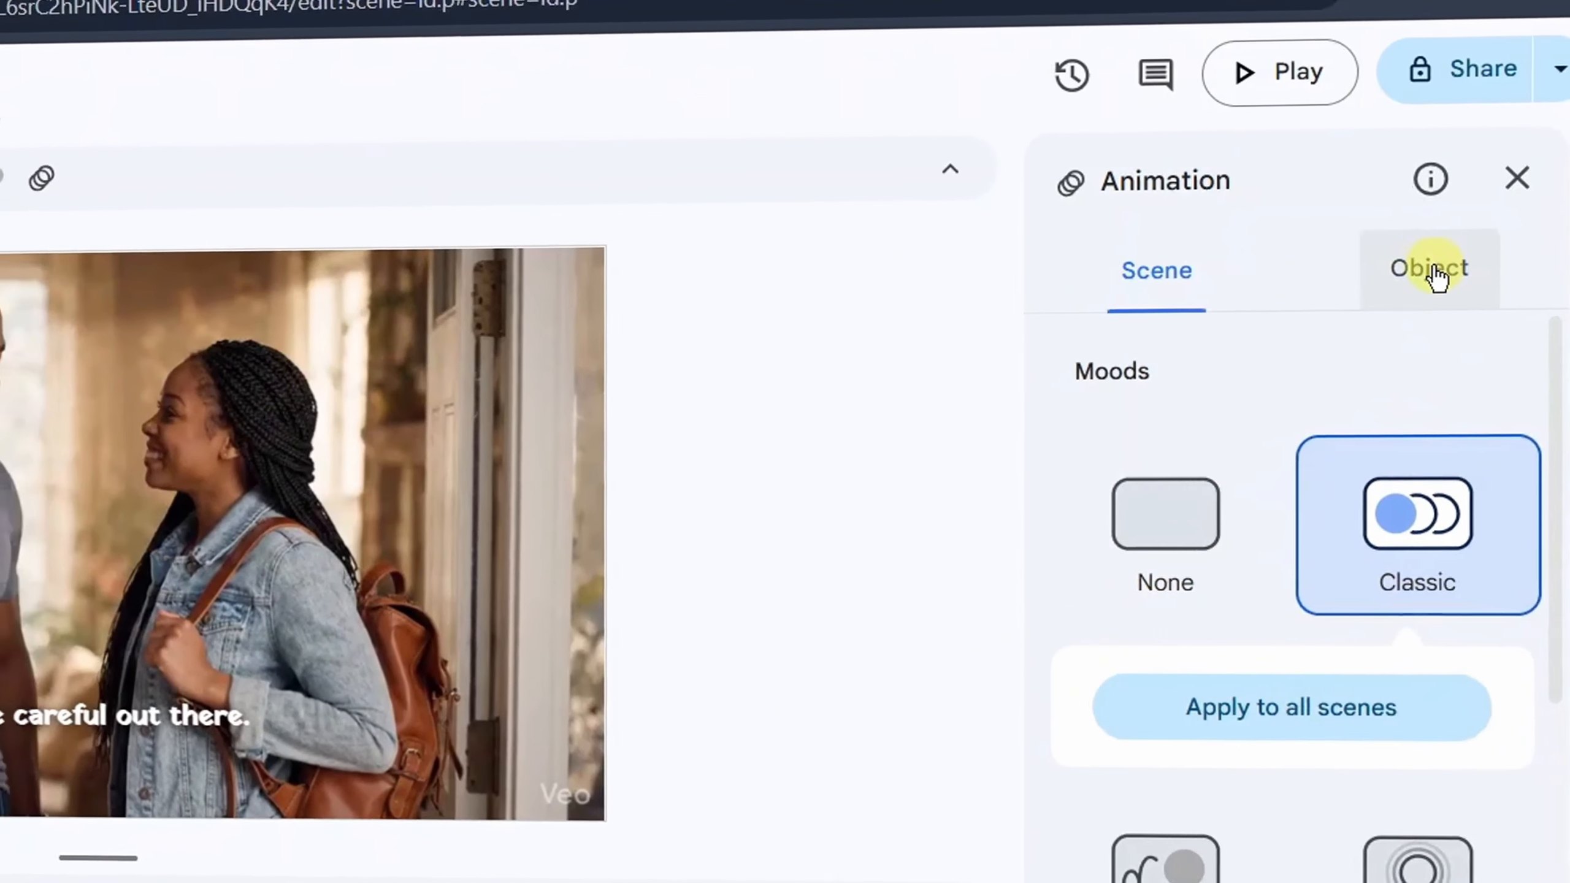
# - Check the object-level animation options and close the animation settings
pyautogui.click(1434, 275)
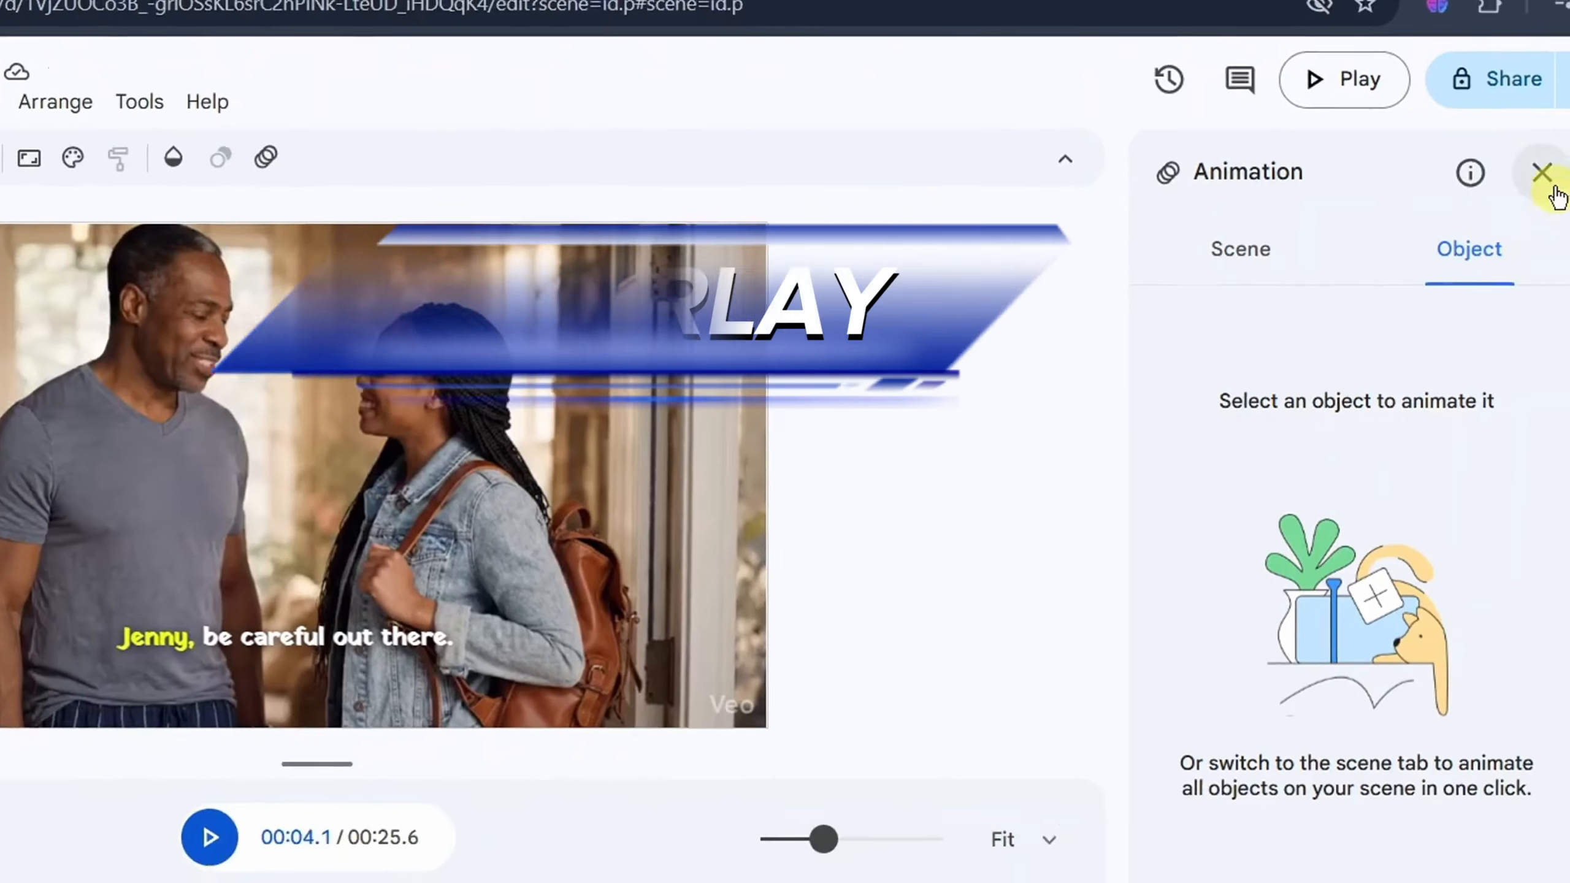
pyautogui.click(1554, 181)
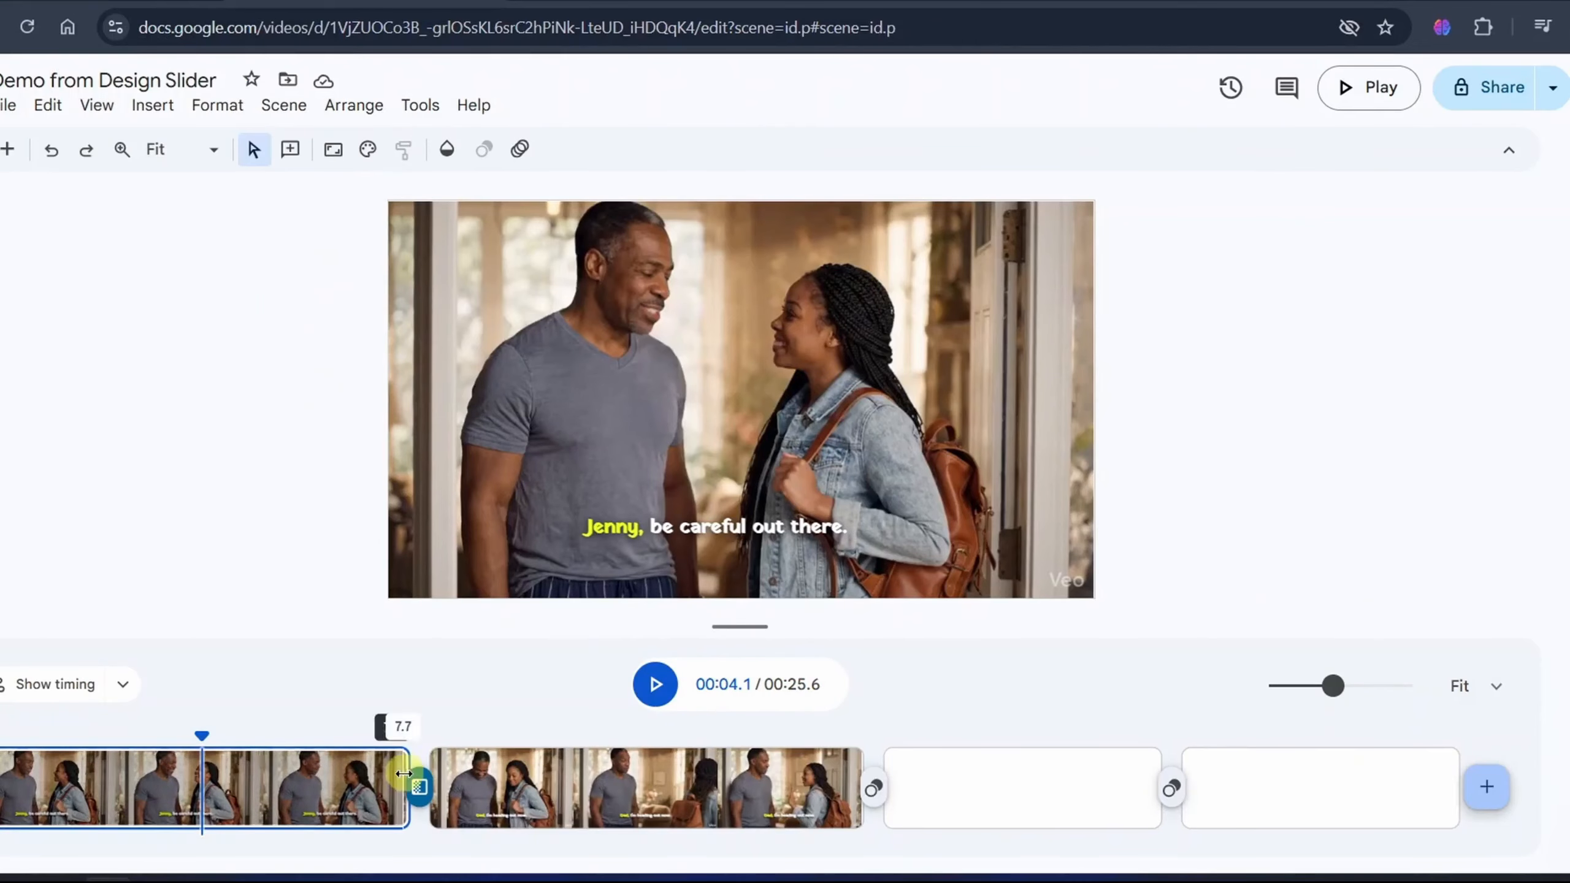
# - Insert a rounded-rectangle video placeholder in the second clip's scene, shrink it, and move it to the frame's upper-right area
pyautogui.click(550, 787)
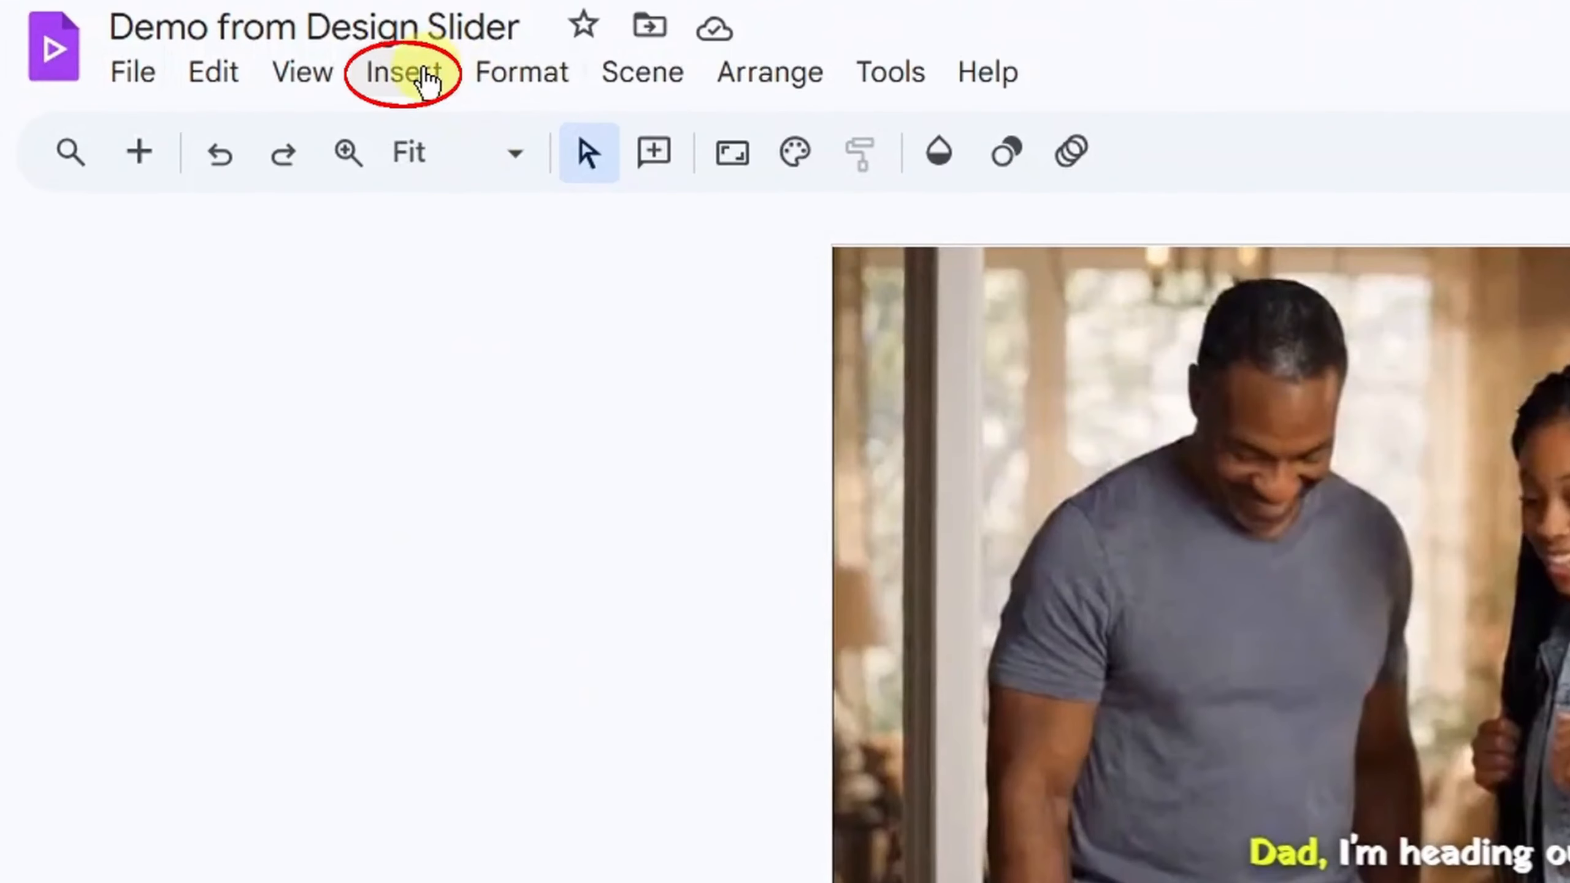
pyautogui.click(403, 72)
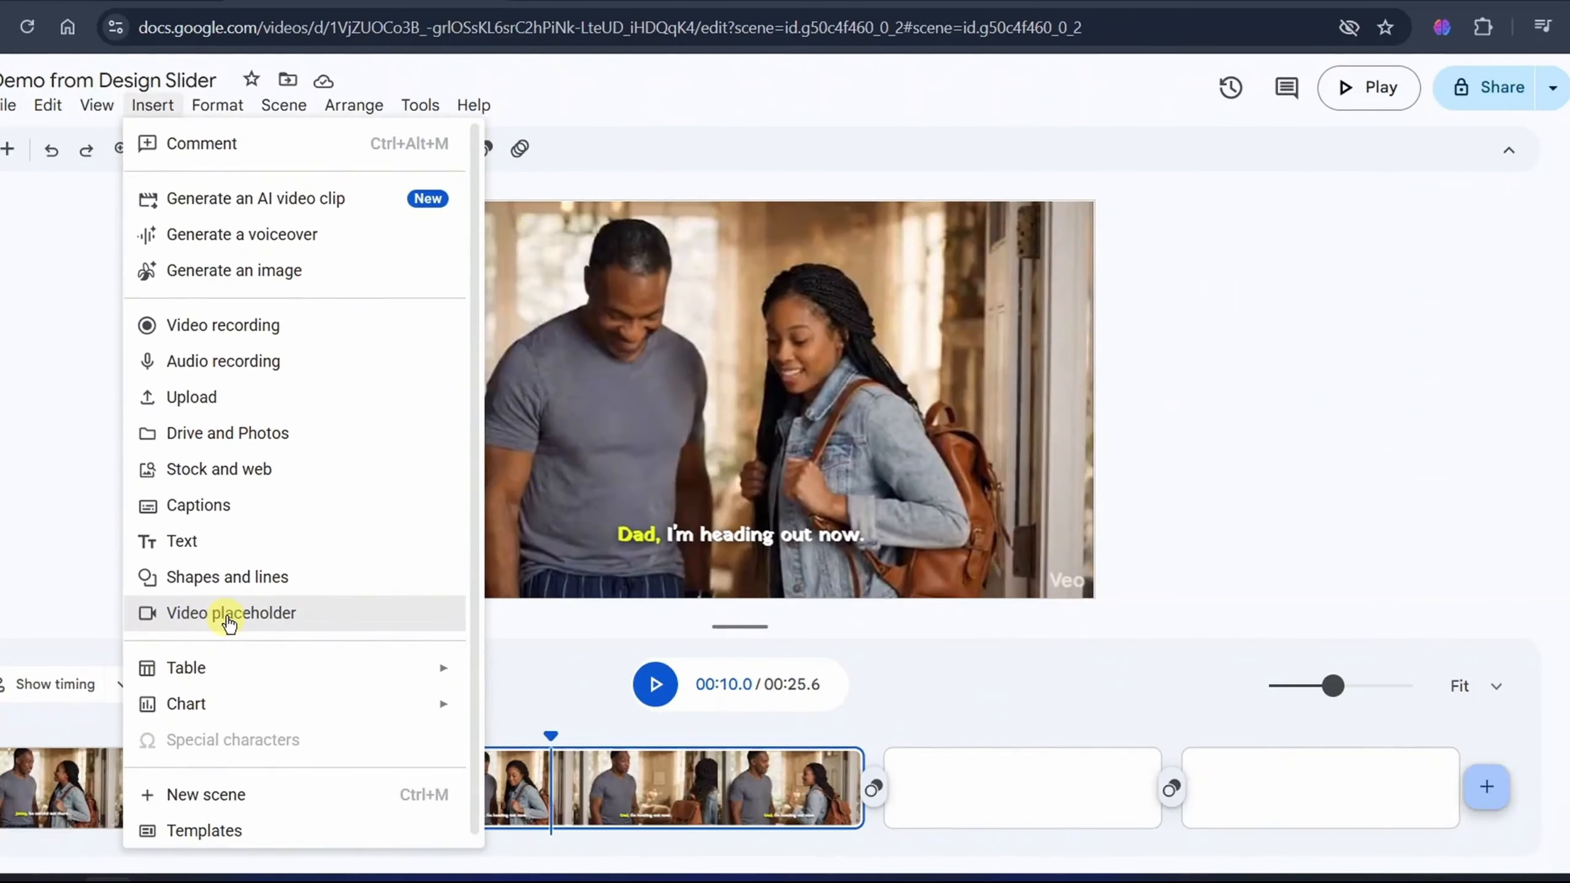
pyautogui.click(288, 863)
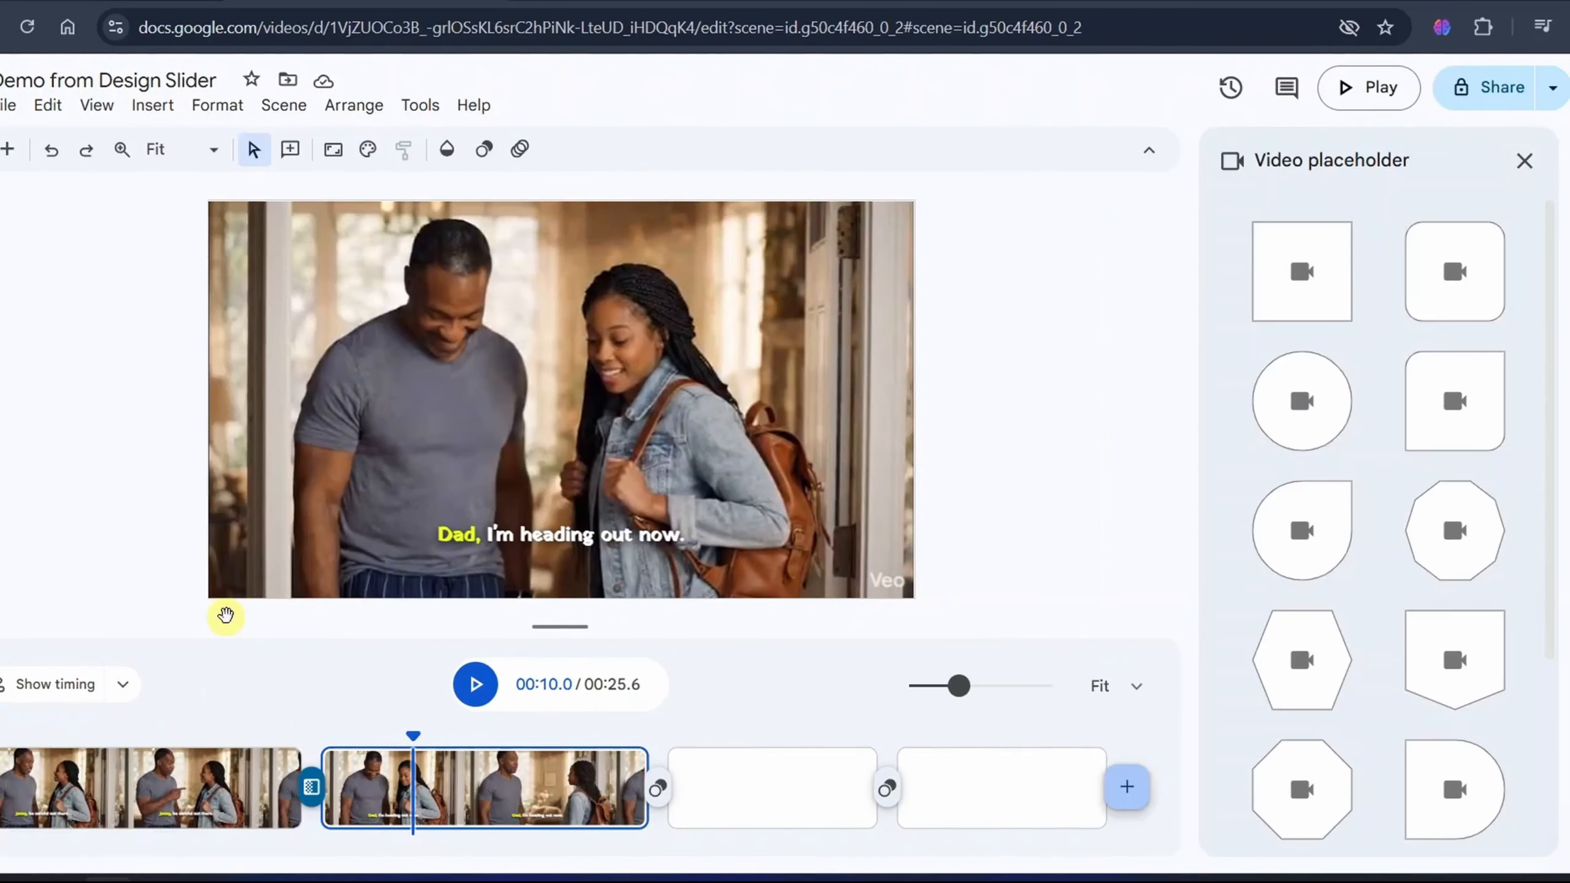
pyautogui.click(1457, 300)
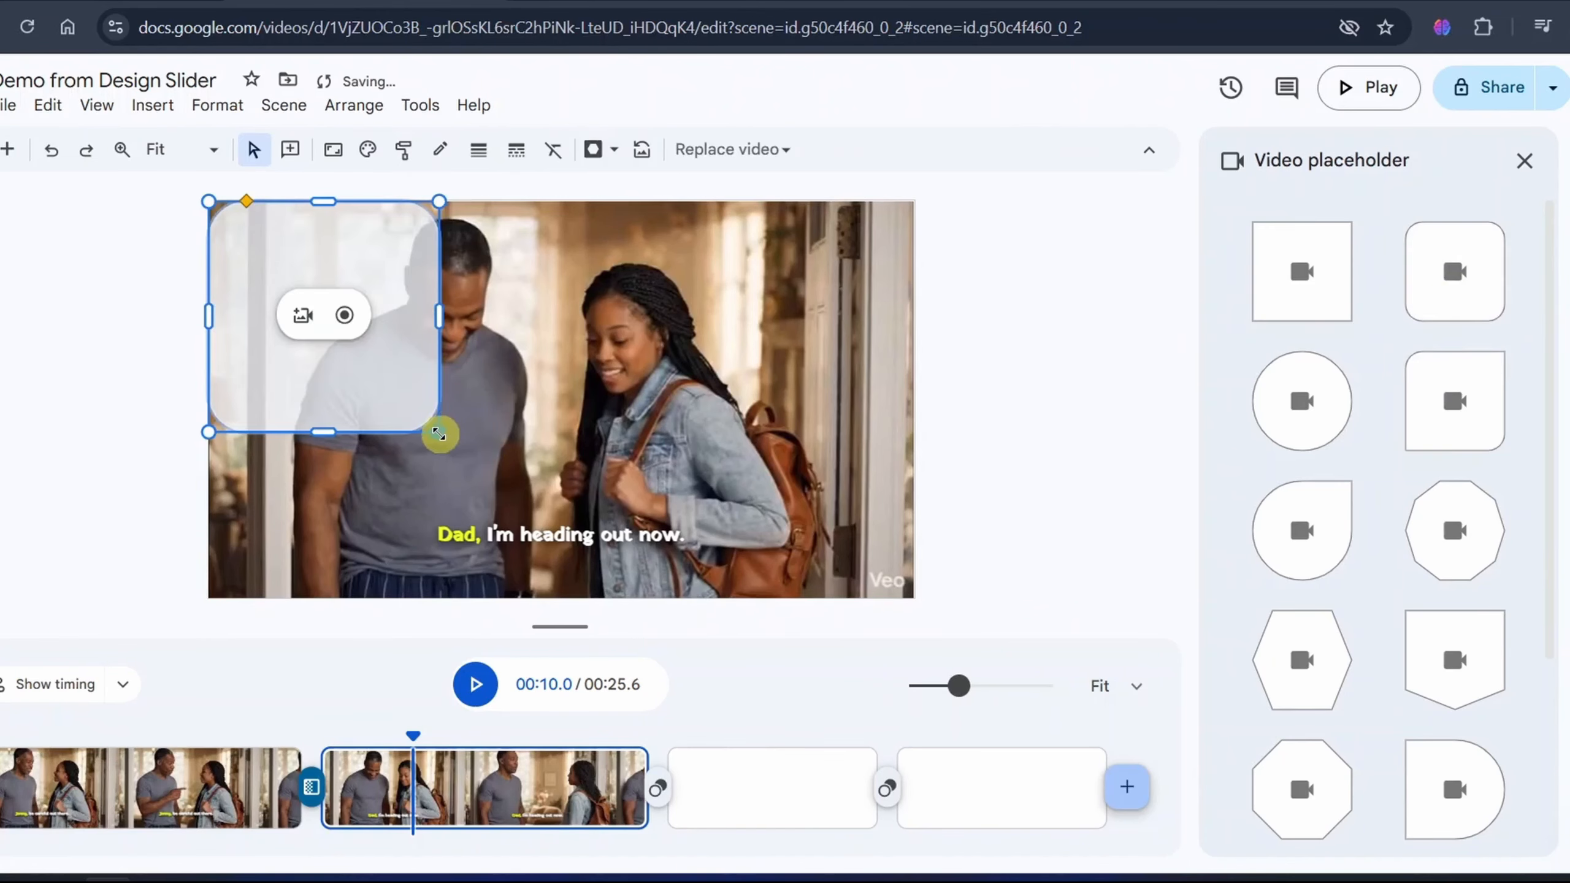
pyautogui.moveTo(348, 309); pyautogui.dragTo(349, 311)
pyautogui.moveTo(565, 256); pyautogui.dragTo(771, 271)
pyautogui.click(759, 282)
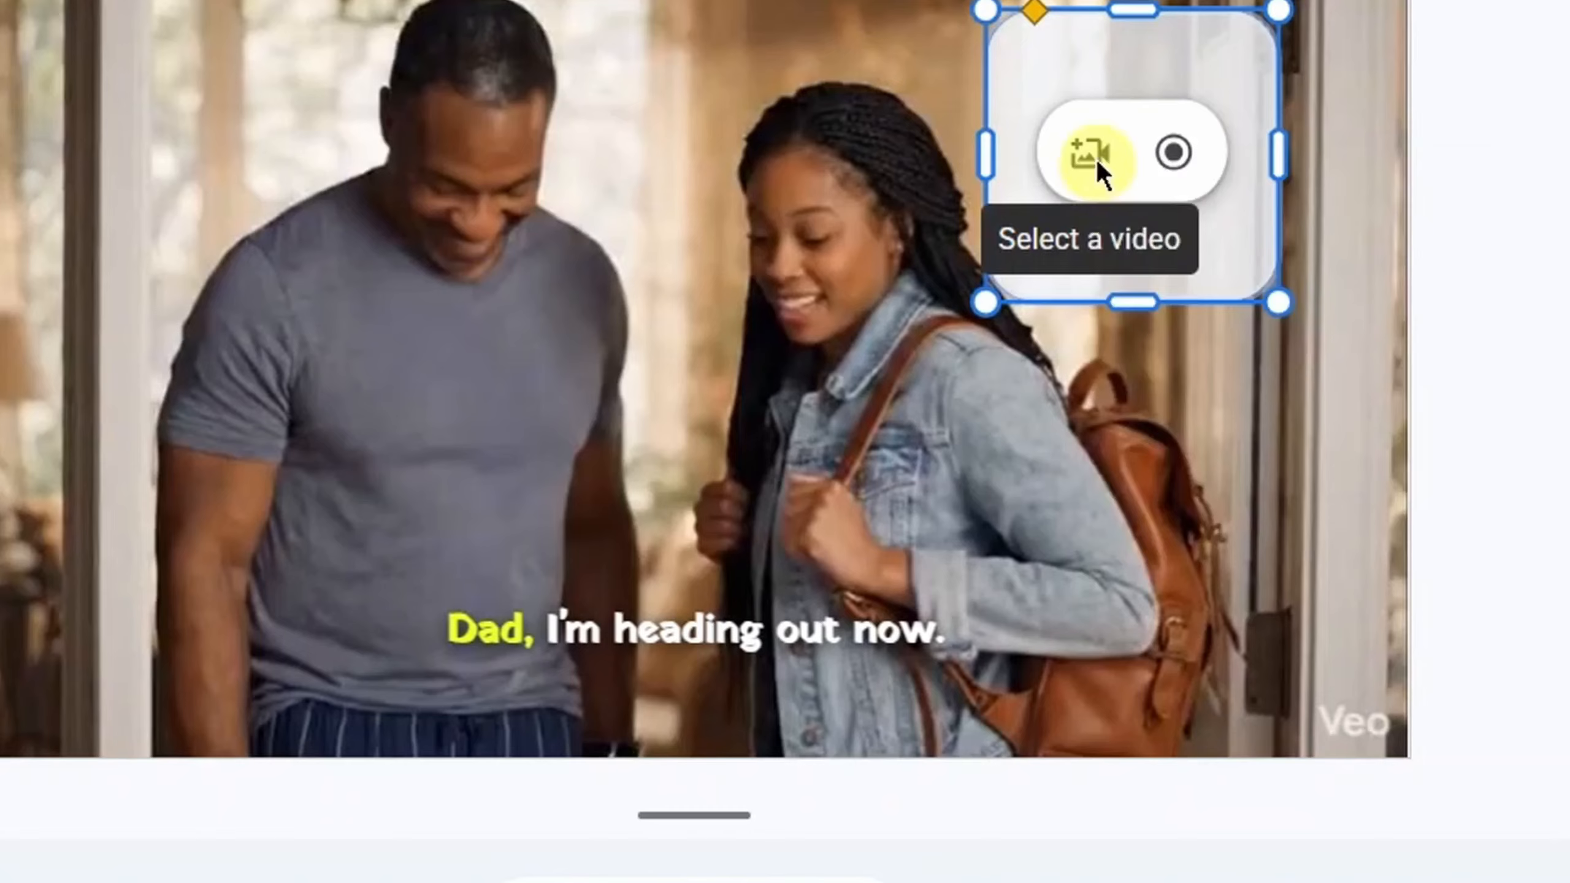
# - Open AI video clip generation for the placeholder and look at its creation modes
pyautogui.click(729, 156)
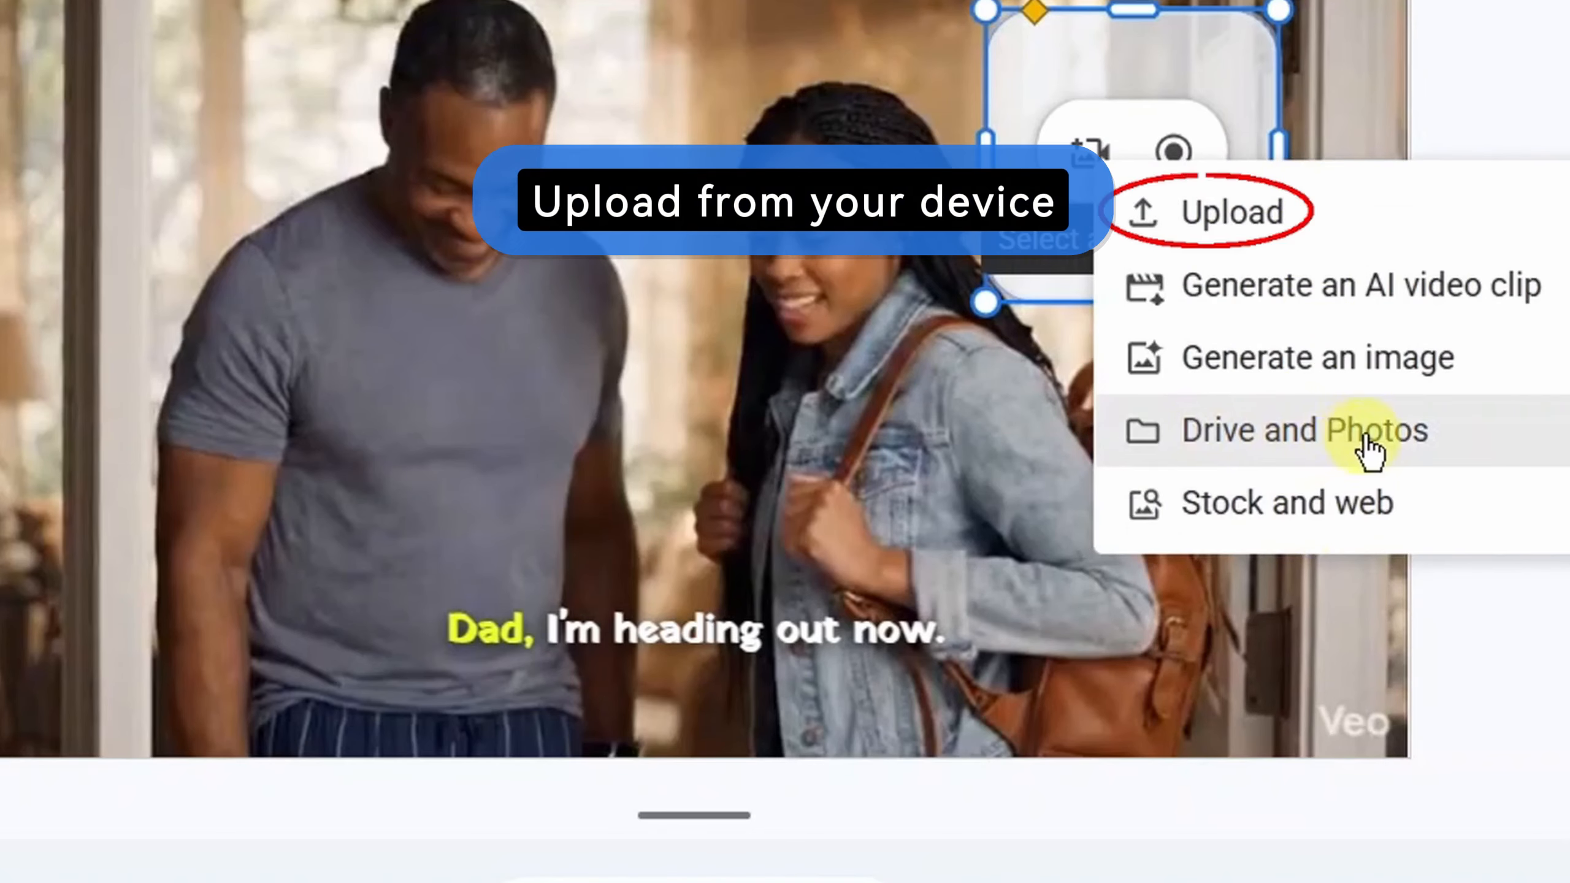
pyautogui.click(1387, 297)
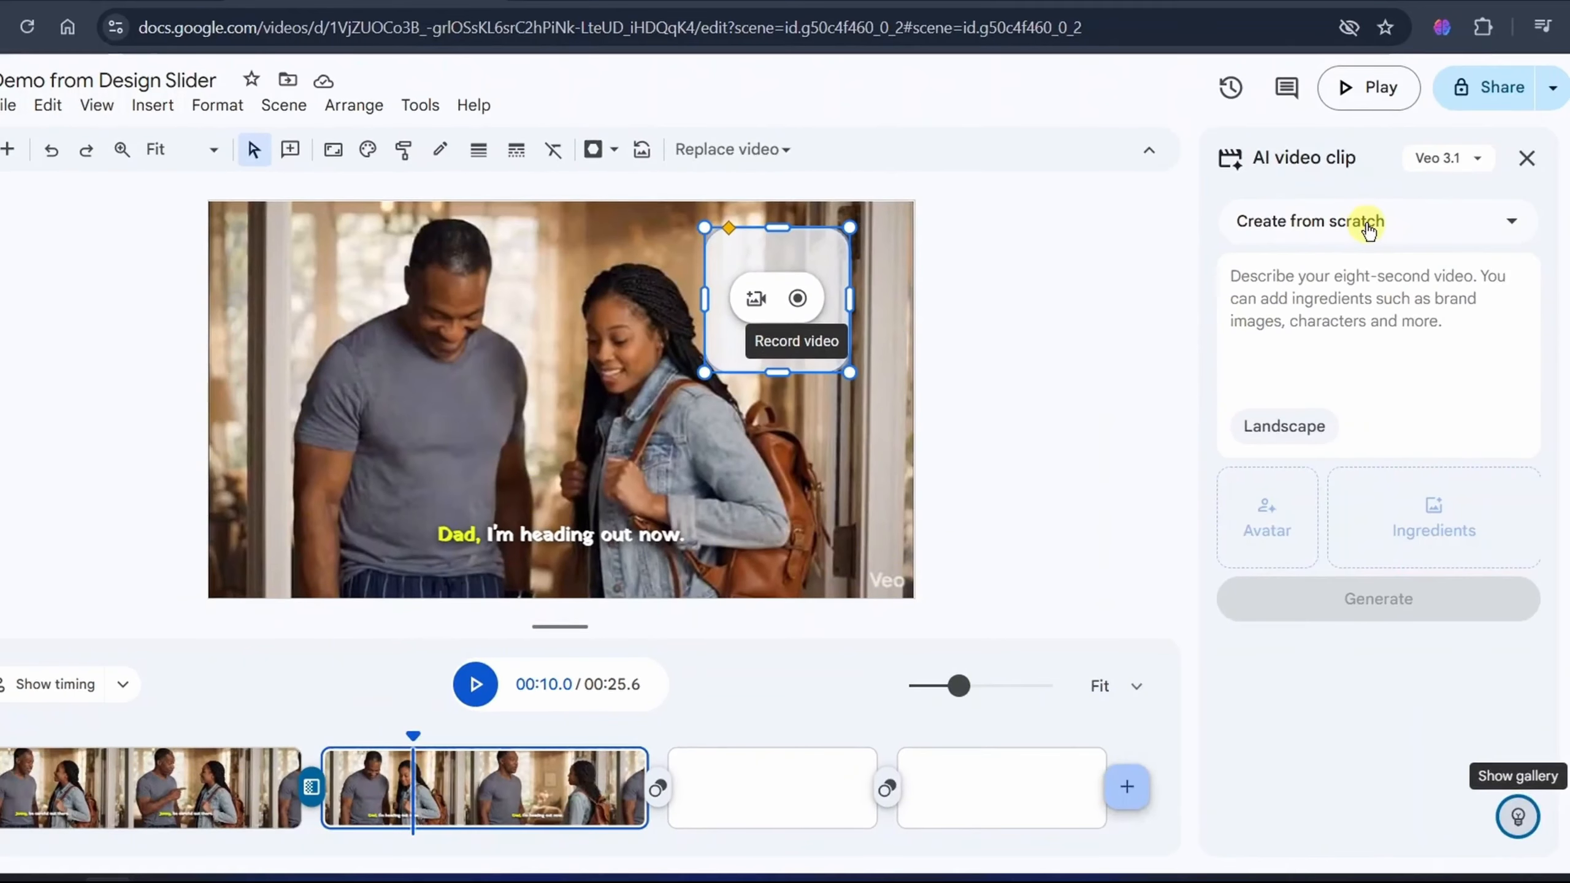
pyautogui.click(1369, 230)
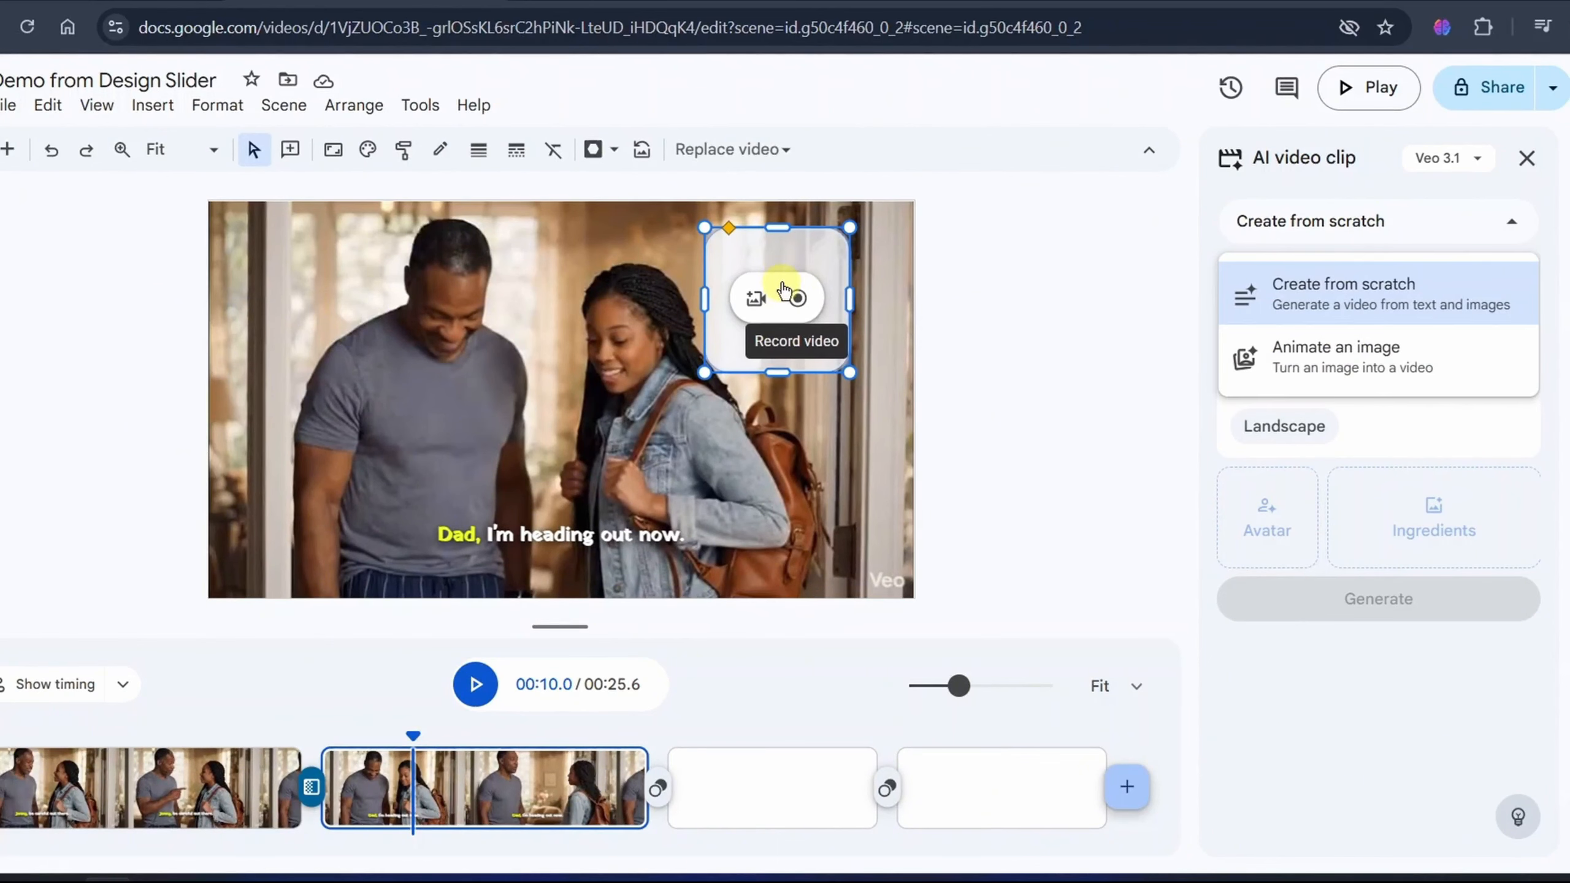
# - Browse Google Drive and Google Photos media for the placeholder and filter the Drive files to Videos
pyautogui.click(756, 298)
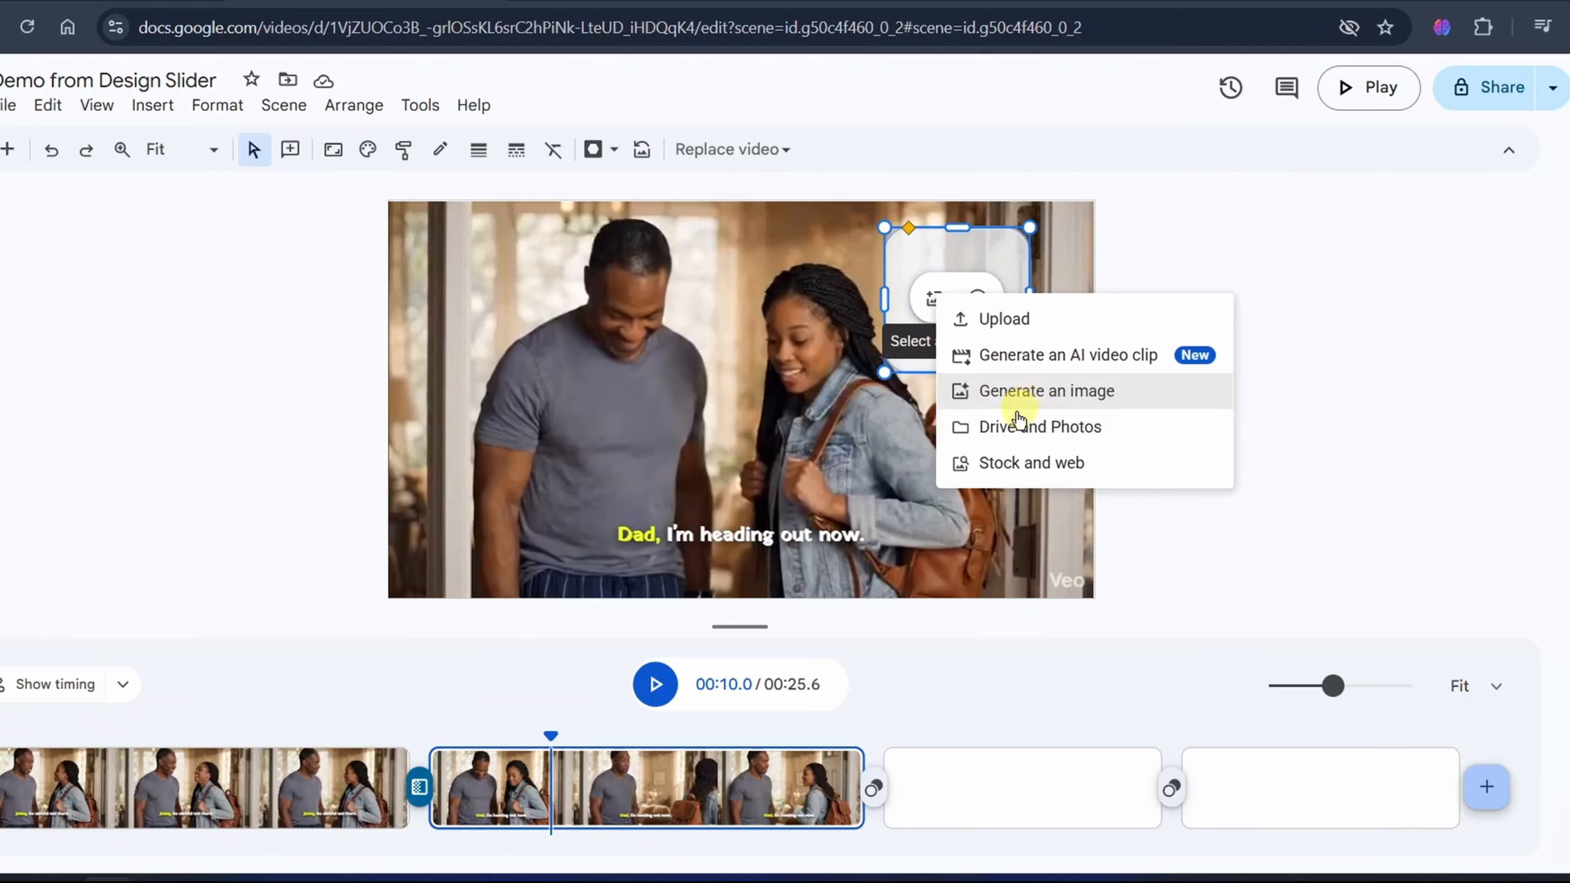
pyautogui.click(1009, 428)
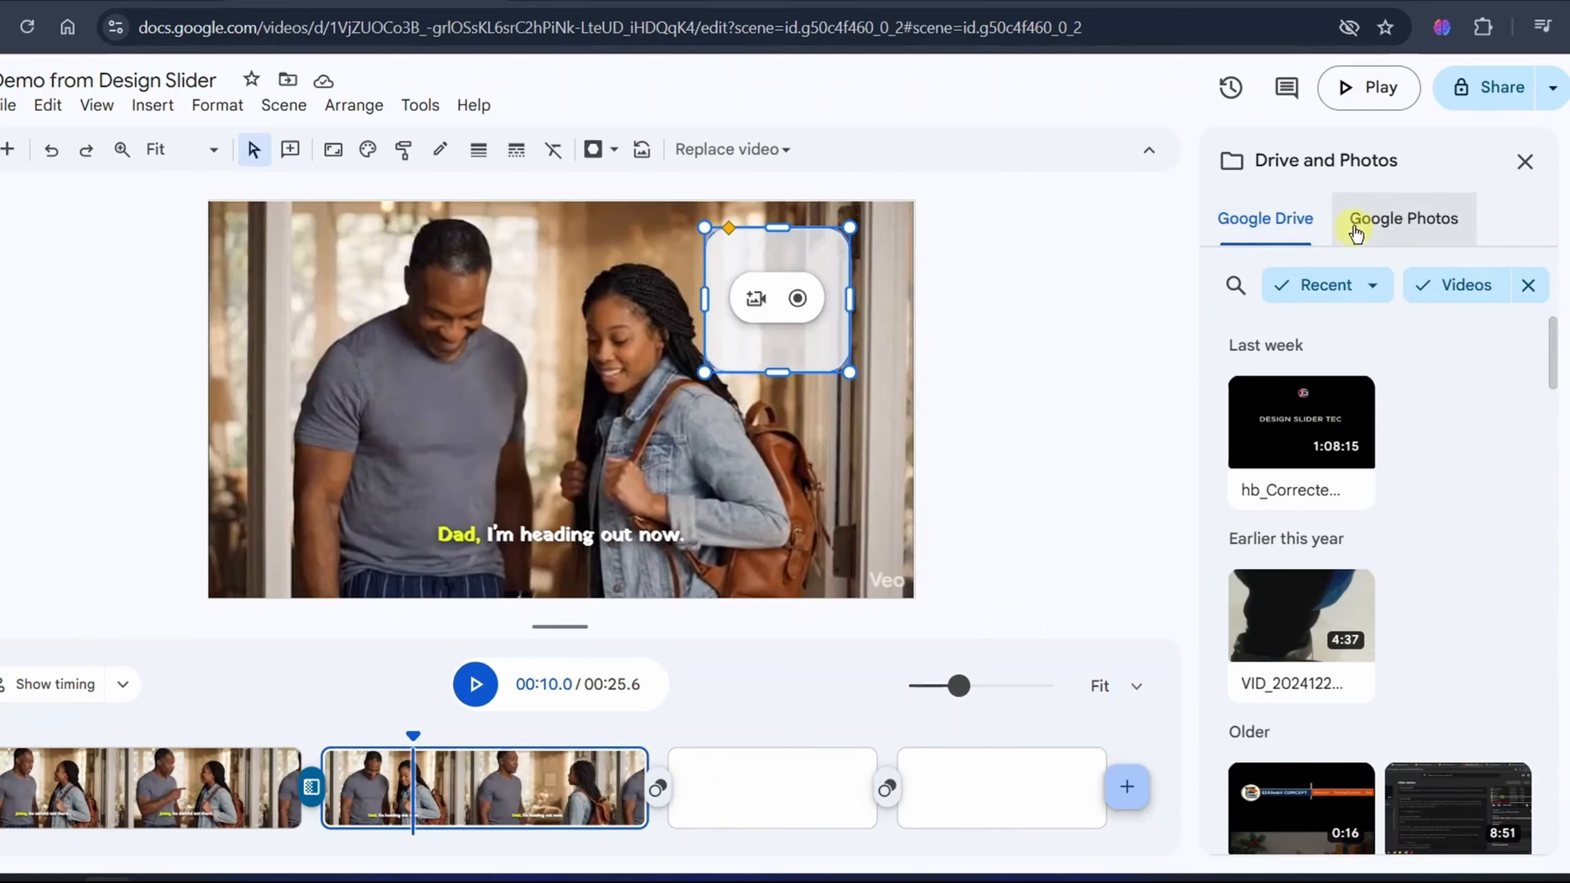
pyautogui.click(1385, 229)
pyautogui.click(1265, 229)
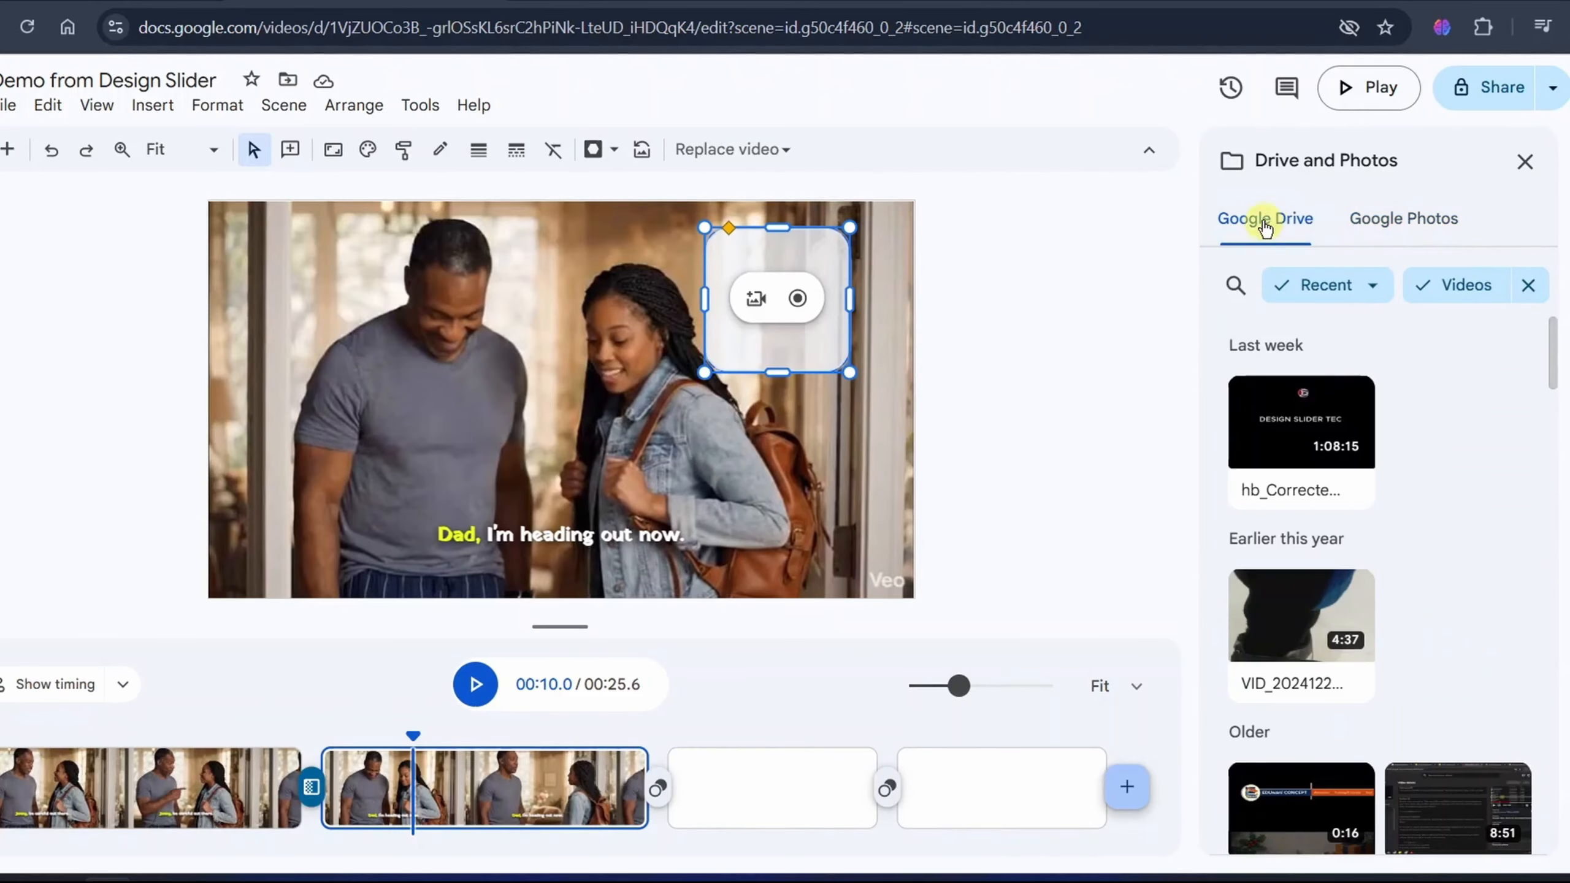
pyautogui.click(1527, 286)
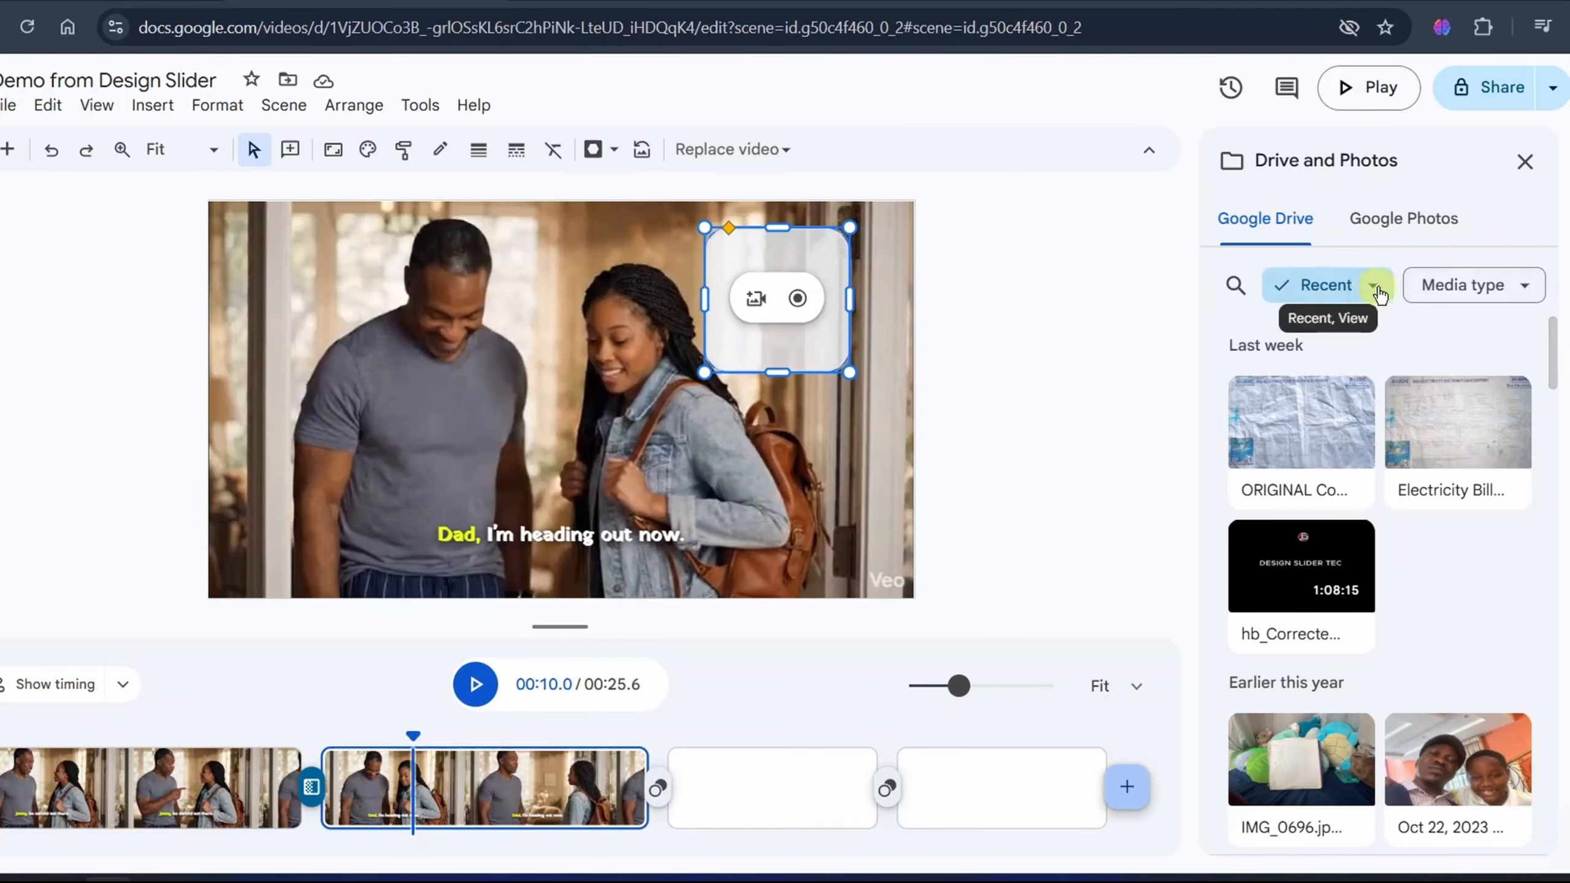
pyautogui.click(1527, 286)
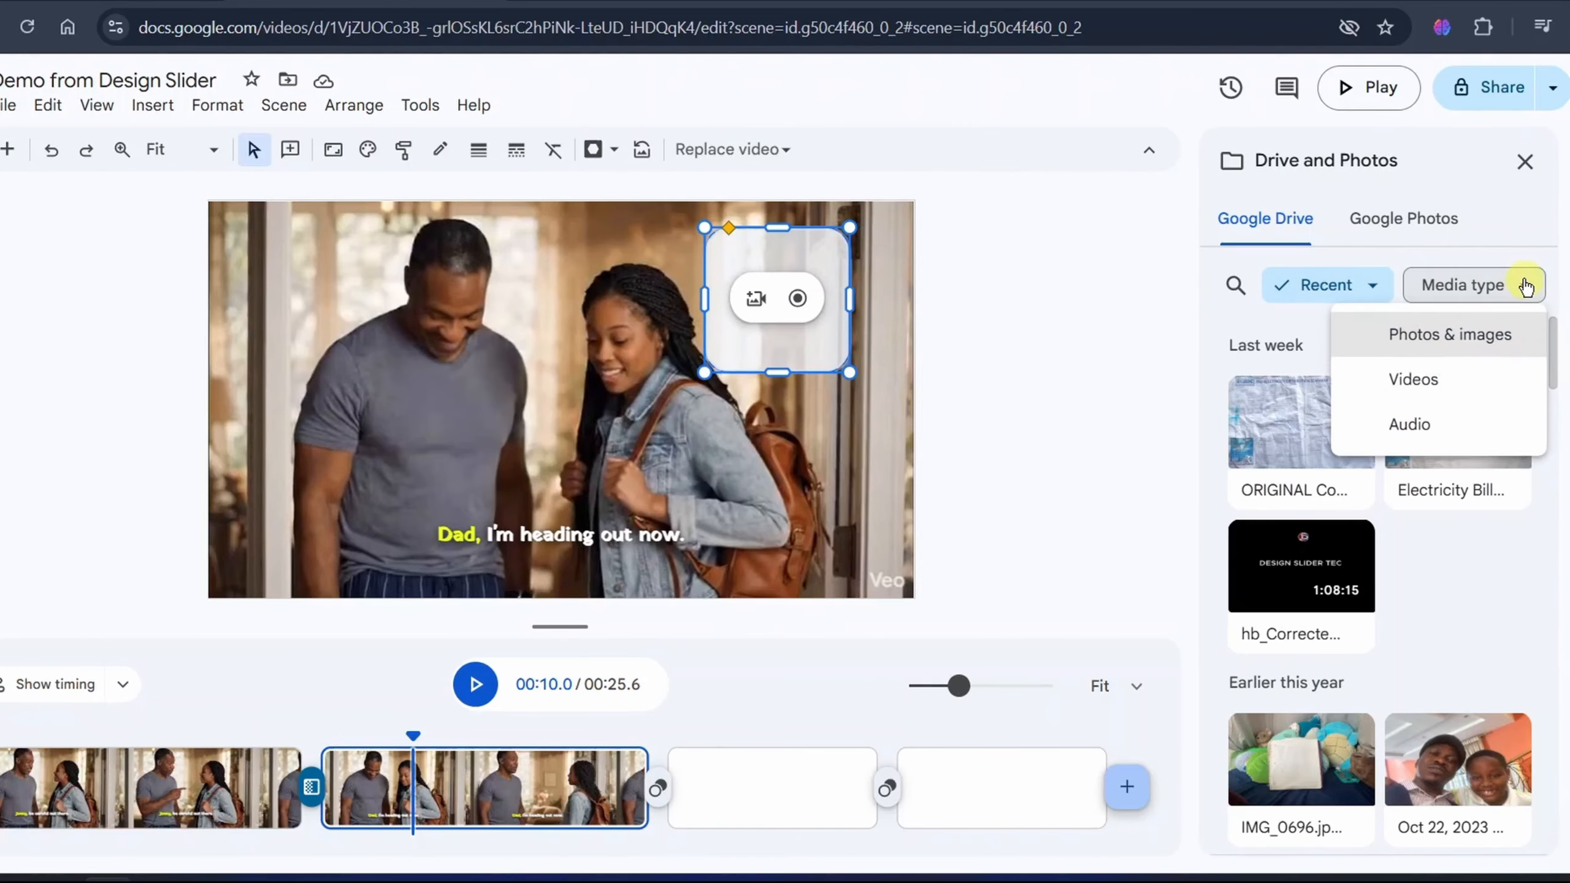
pyautogui.click(1484, 388)
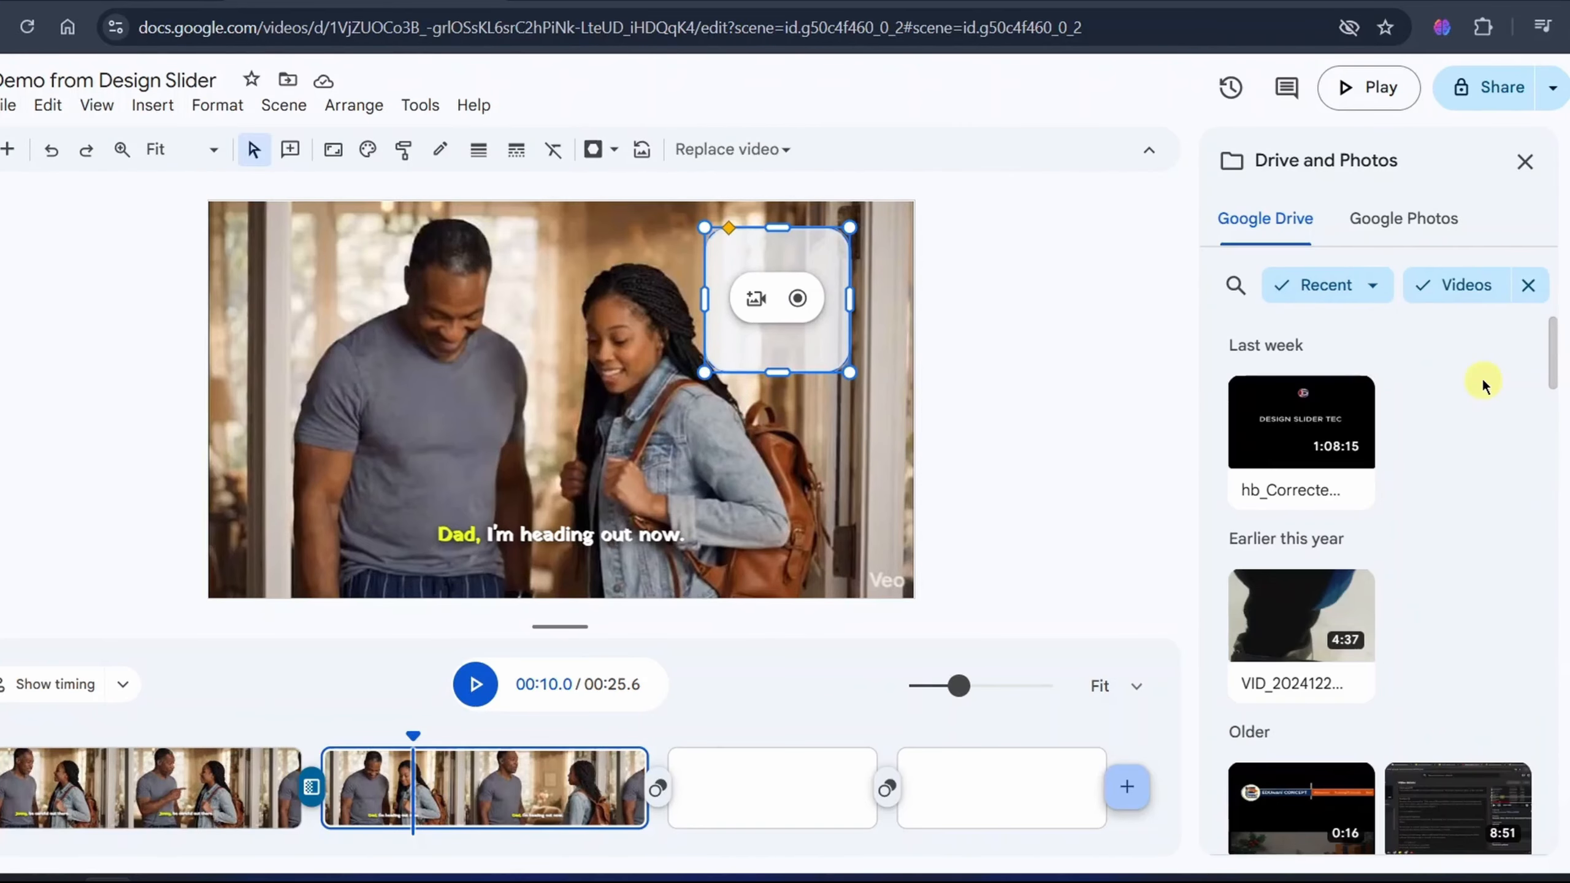
# - Fill the placeholder with the 16-second Drive video whose name starts with "1080p MERR" and close the media browser
pyautogui.scroll(-5, 1348, 463)
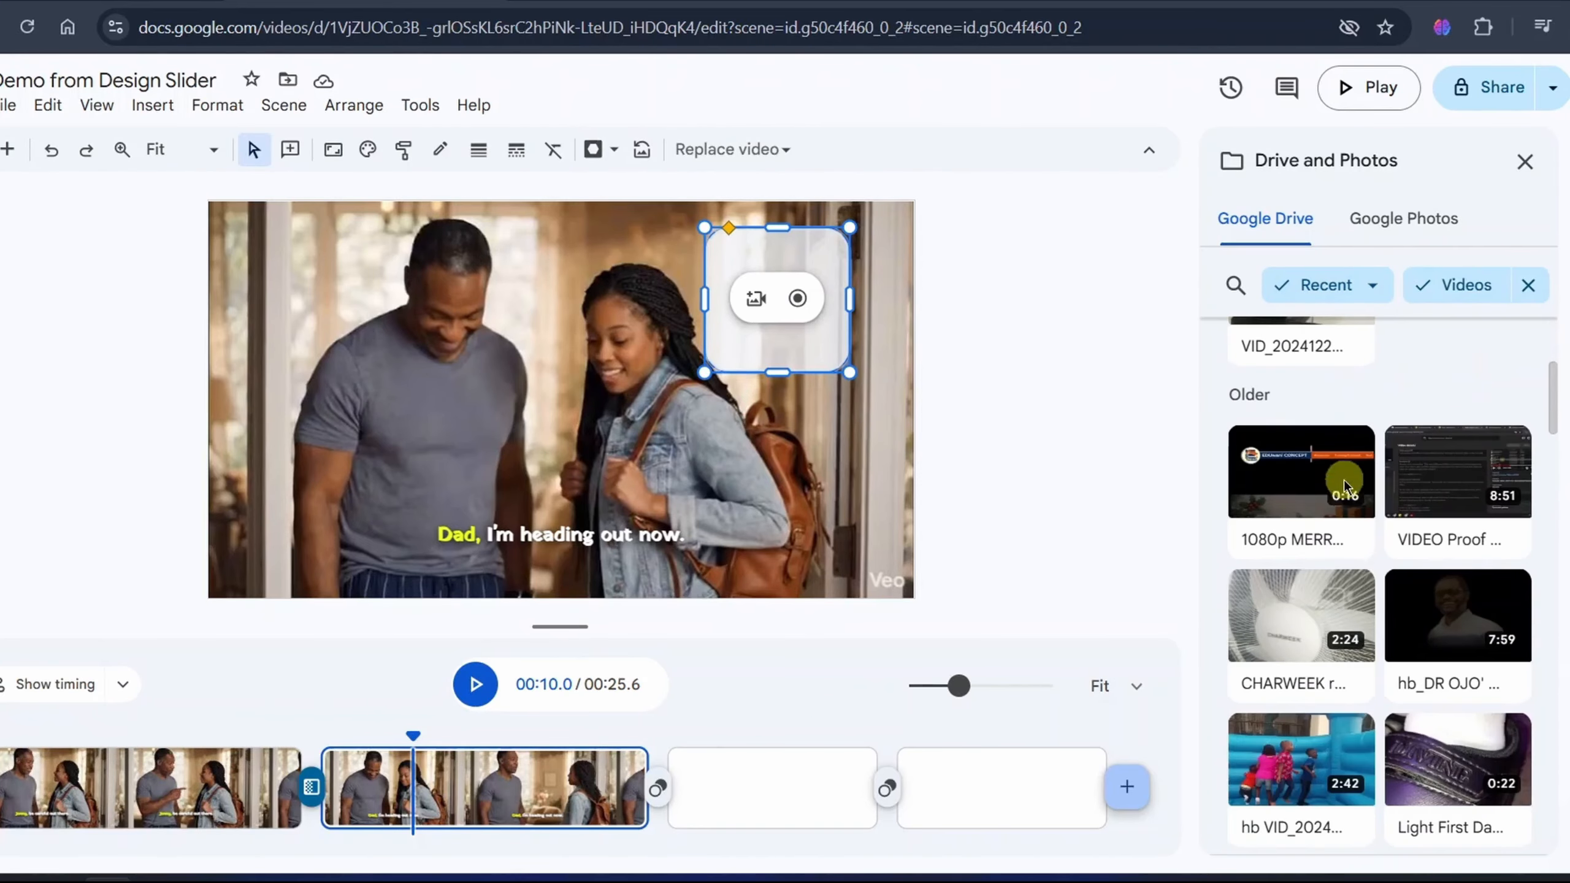
pyautogui.click(1305, 473)
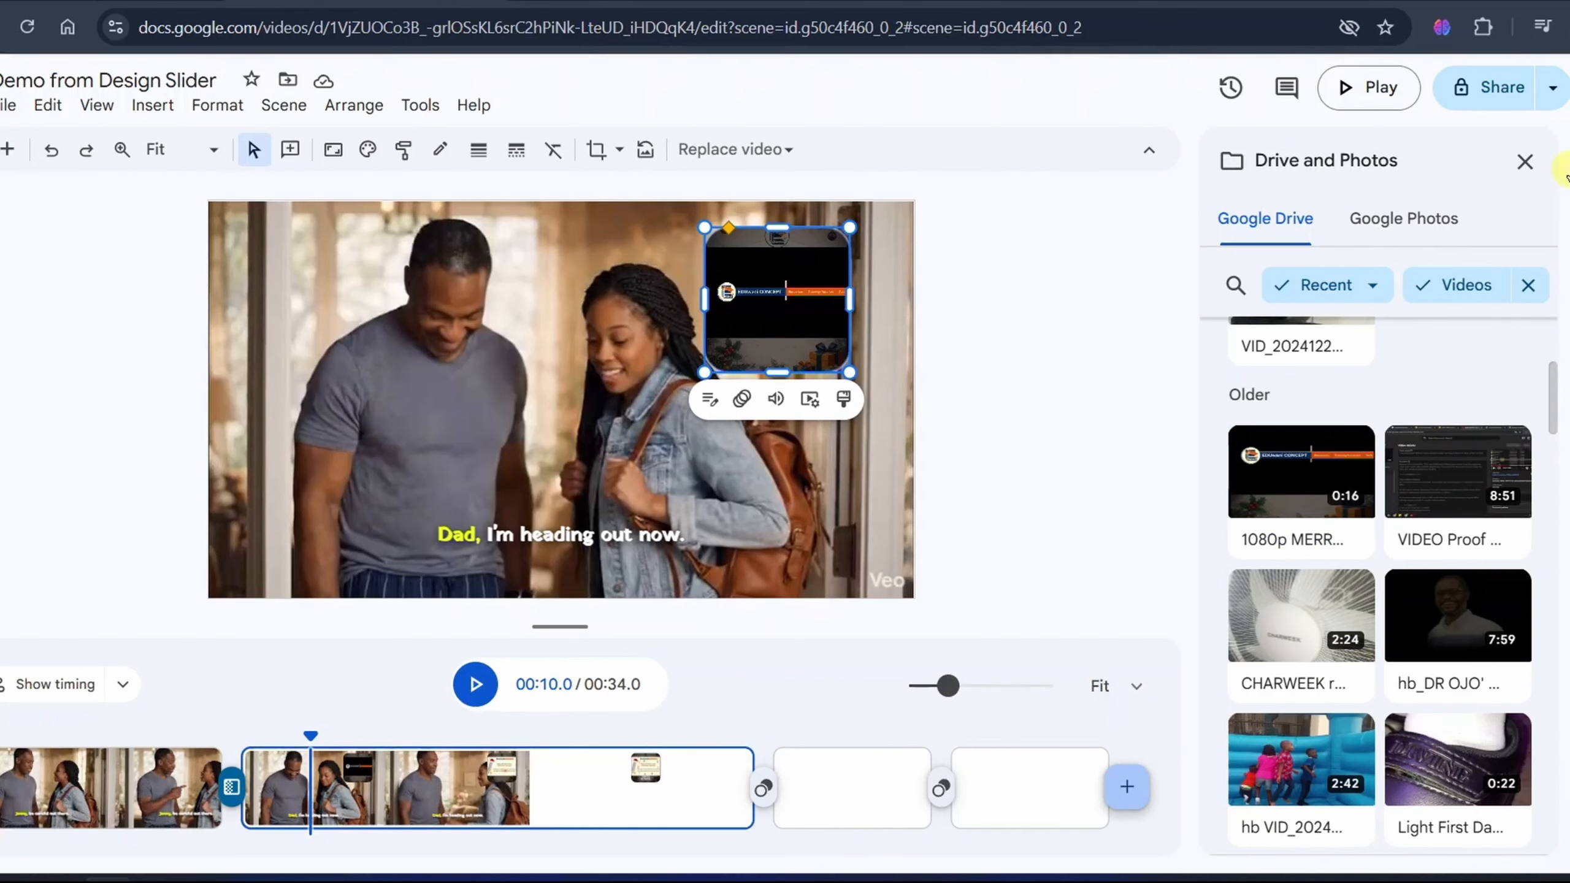
pyautogui.click(1525, 178)
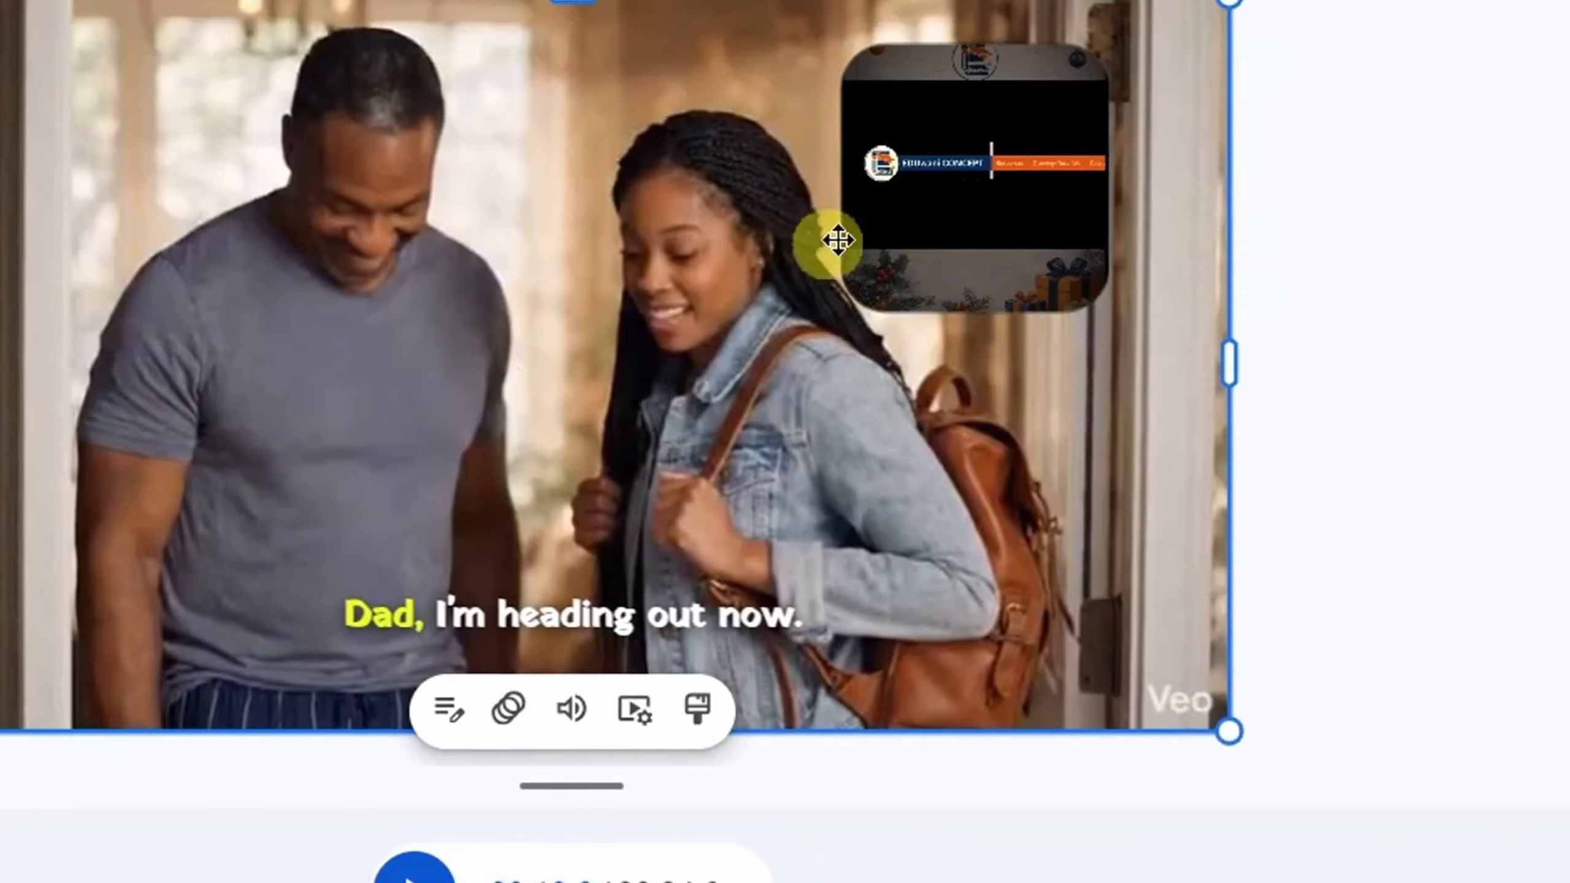
# - Apply a Spin enter animation to the overlay video with a duration of 1.23 s
pyautogui.click(1045, 225)
pyautogui.click(753, 371)
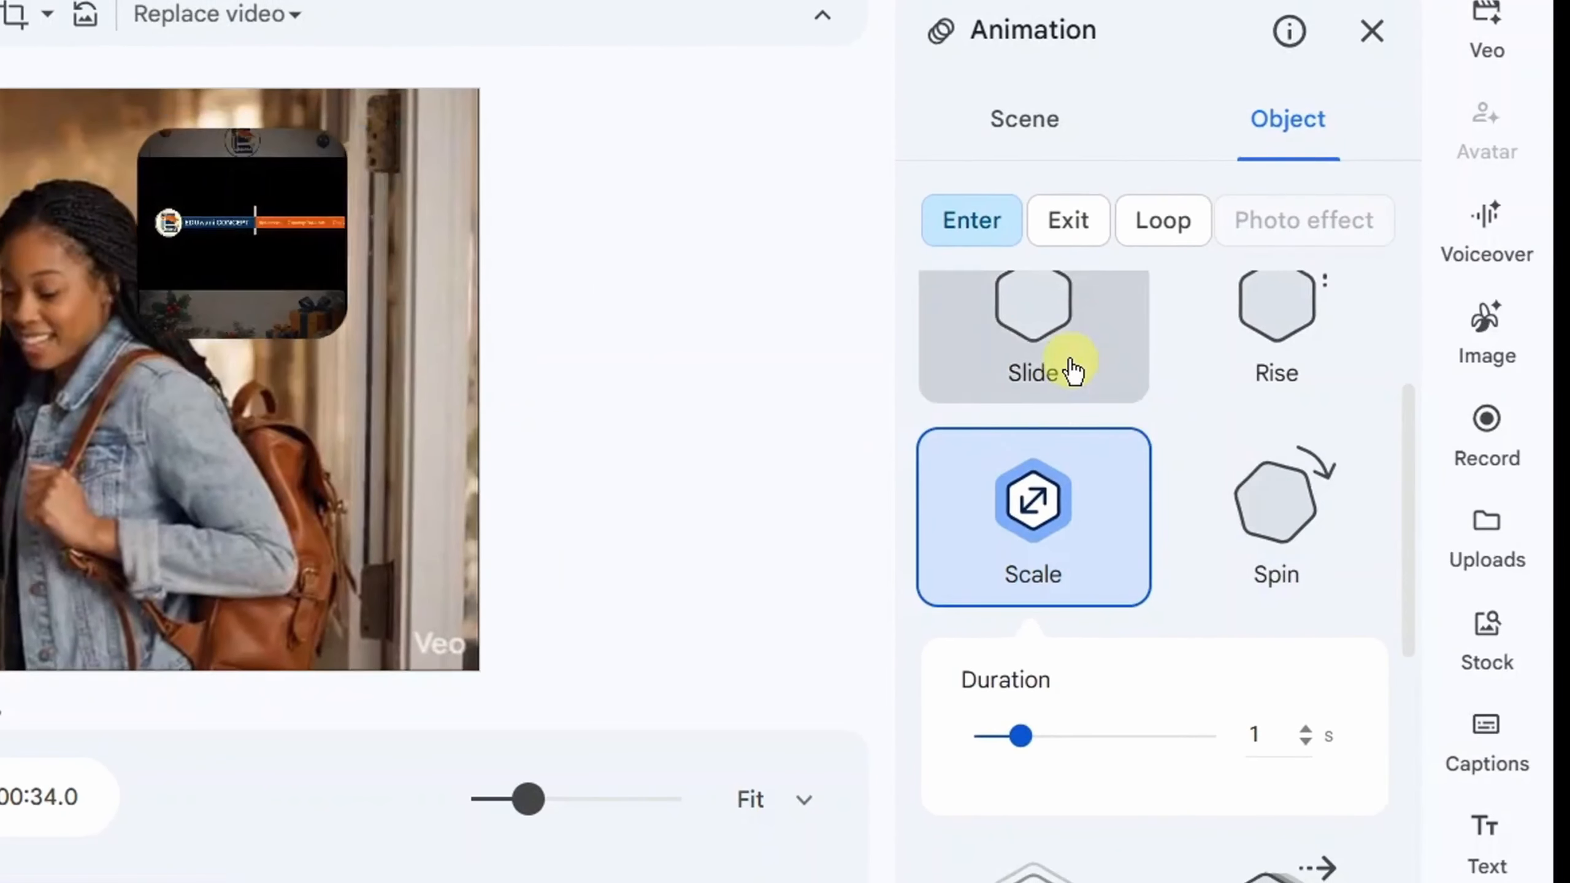
pyautogui.click(1070, 358)
pyautogui.click(1282, 560)
pyautogui.moveTo(1021, 808)
pyautogui.mouseDown()
pyautogui.moveTo(1094, 812)
pyautogui.moveTo(1037, 829)
pyautogui.mouseUp()
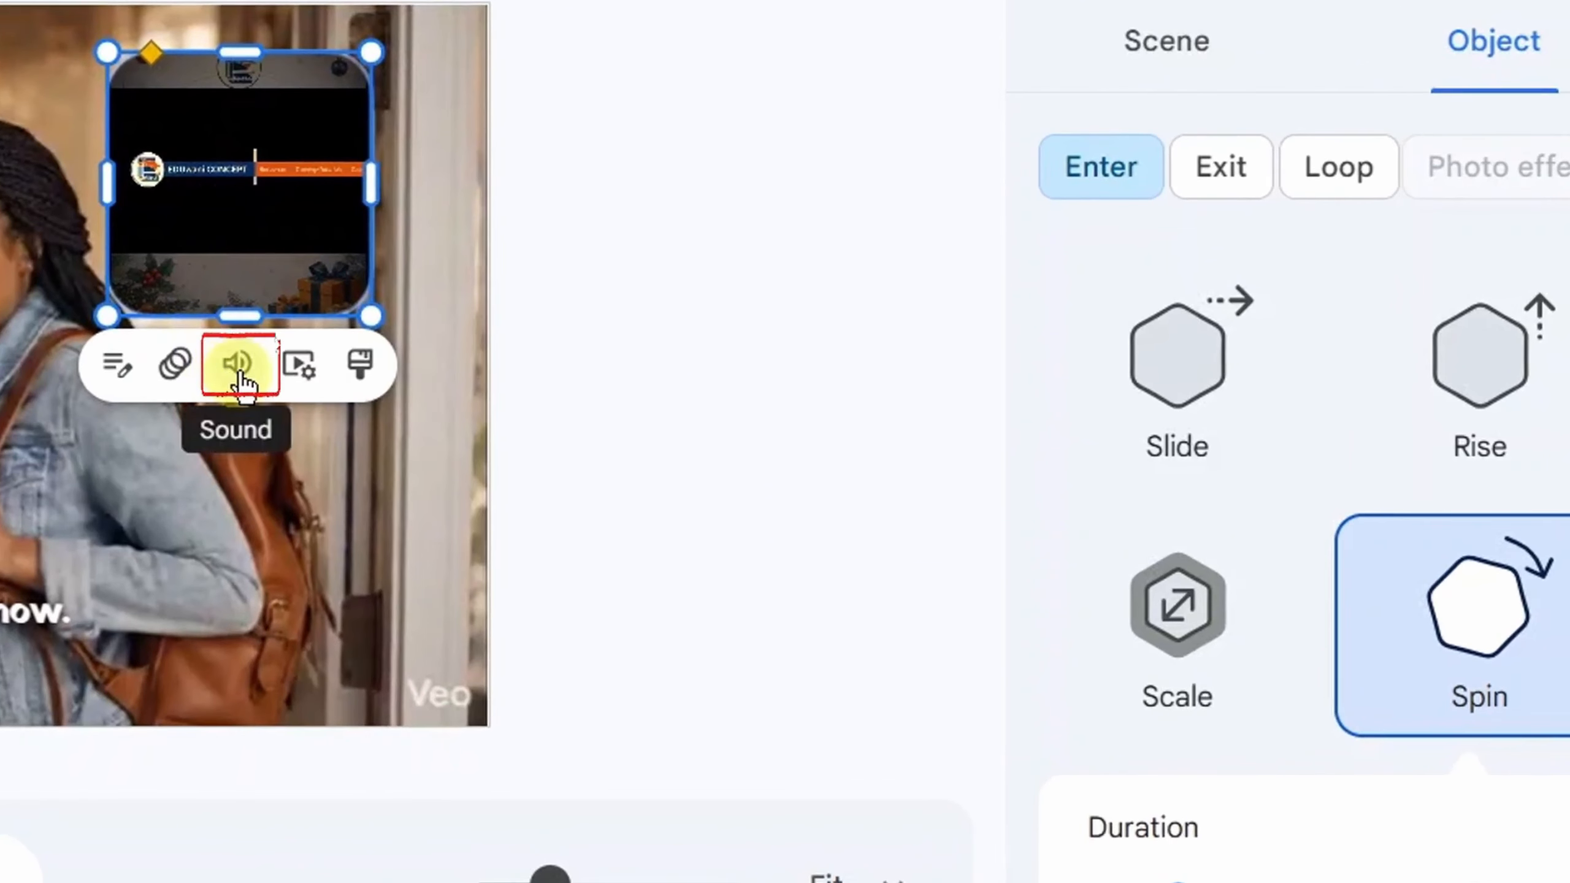
# - Lower the overlay video's own track volume
pyautogui.click(241, 374)
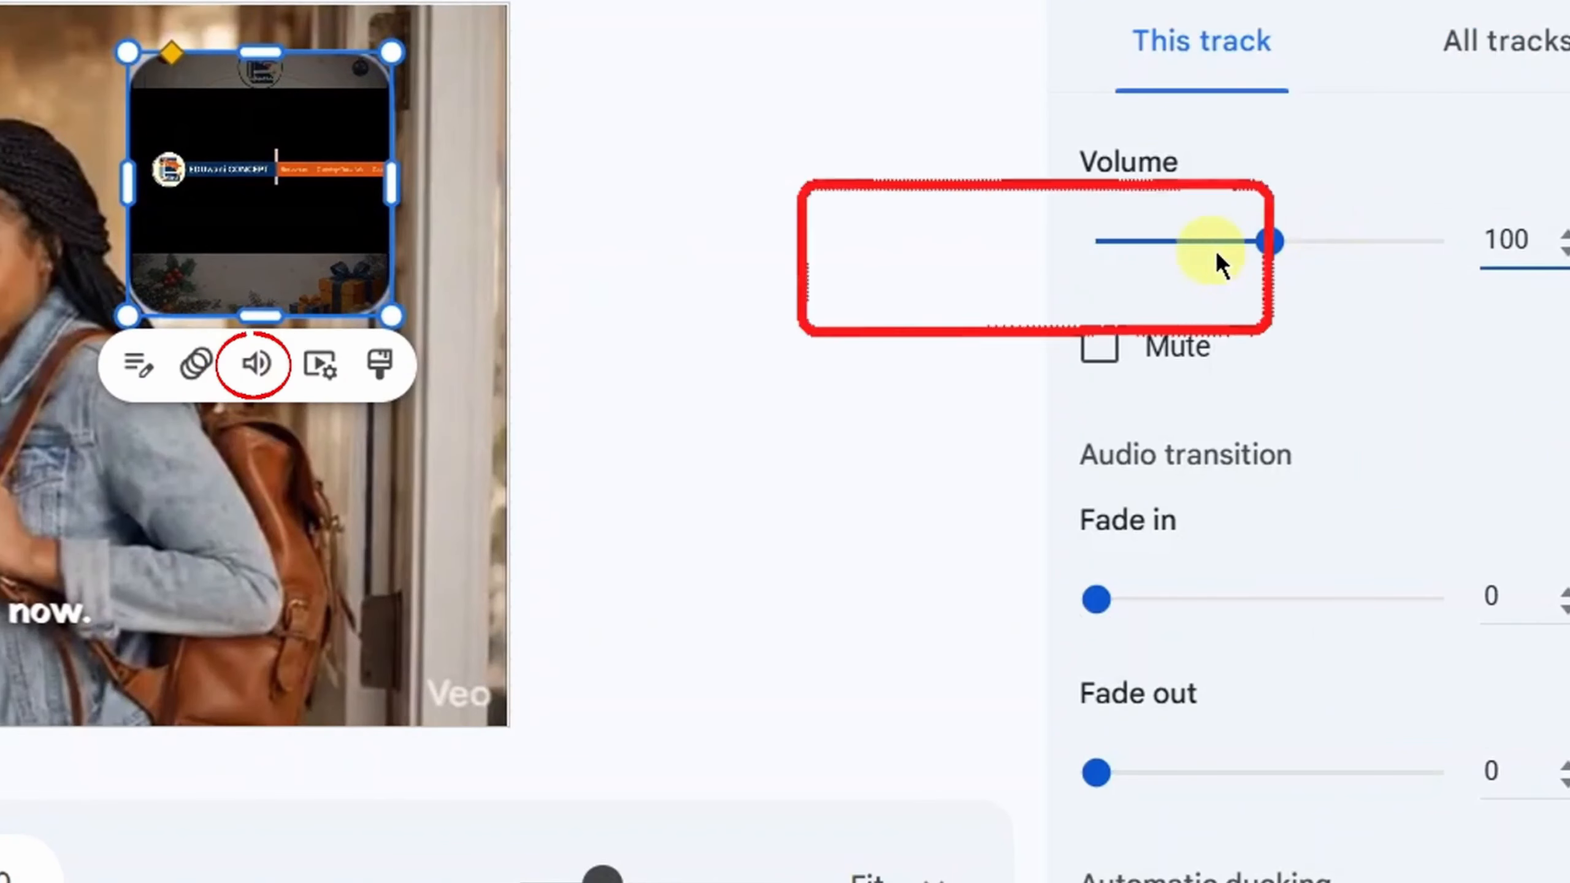
pyautogui.moveTo(1283, 247); pyautogui.dragTo(1223, 245)
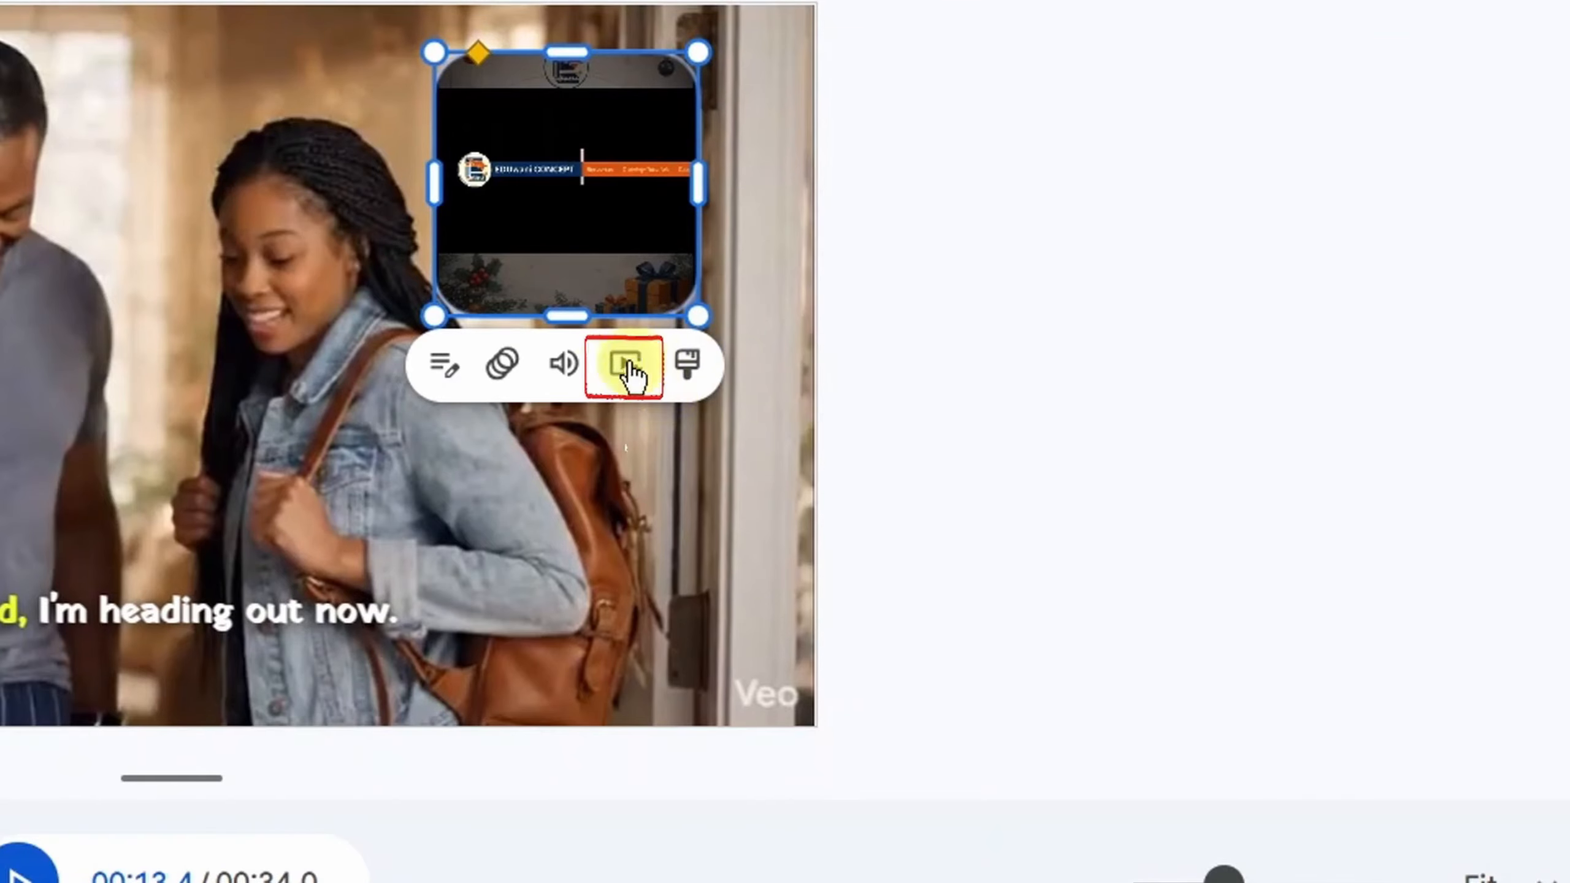
# - Review the overlay video's trim start and end fields, enable Loop video, and delete the overlay from the scene
pyautogui.click(618, 377)
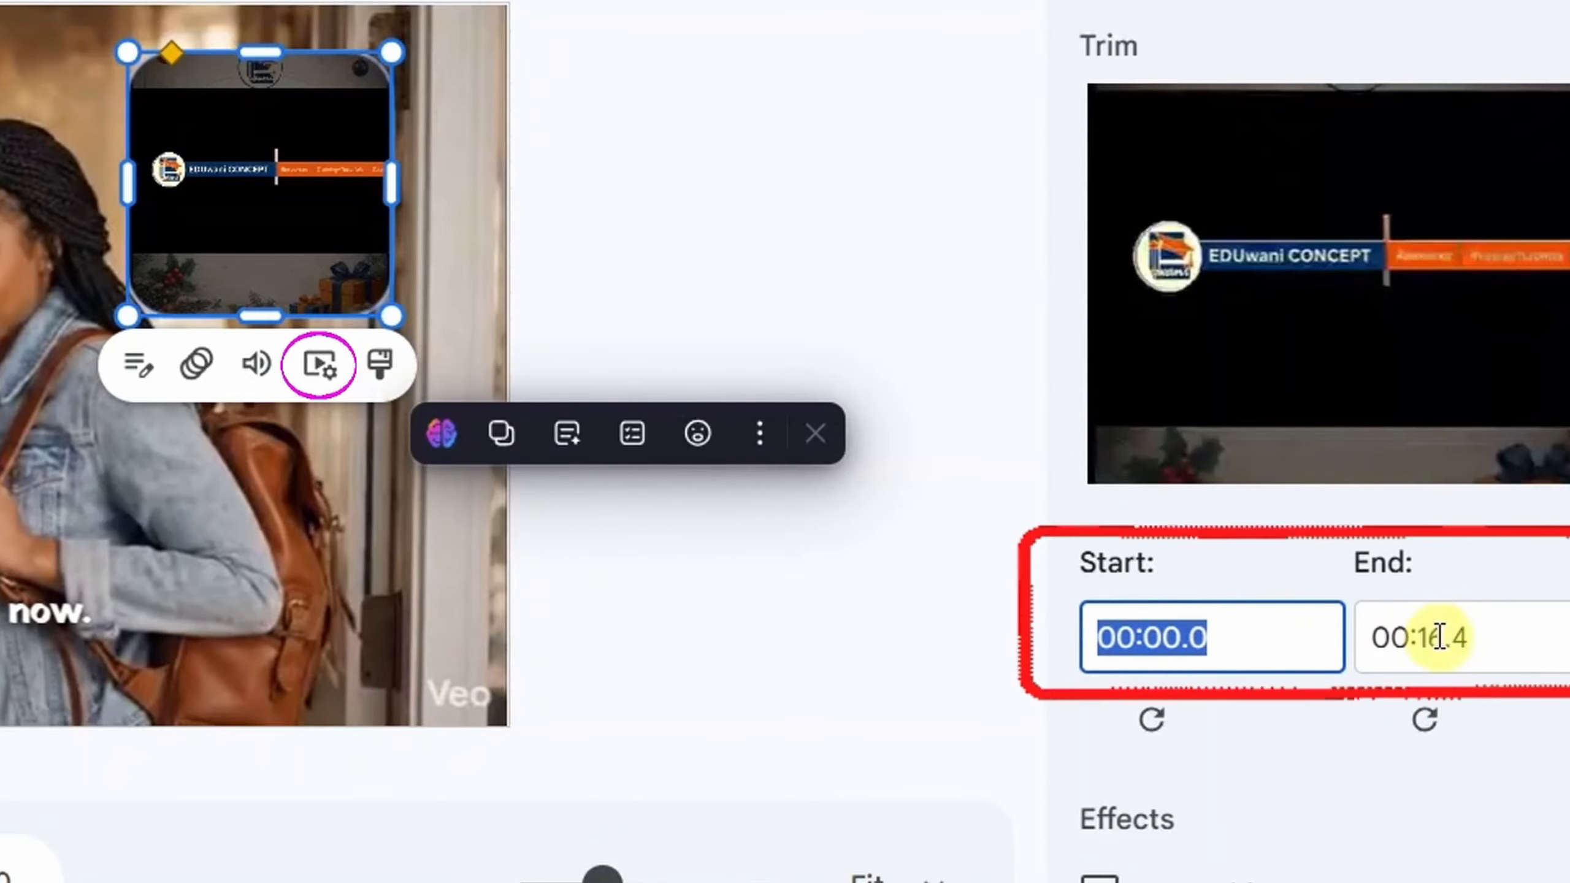
pyautogui.click(1506, 641)
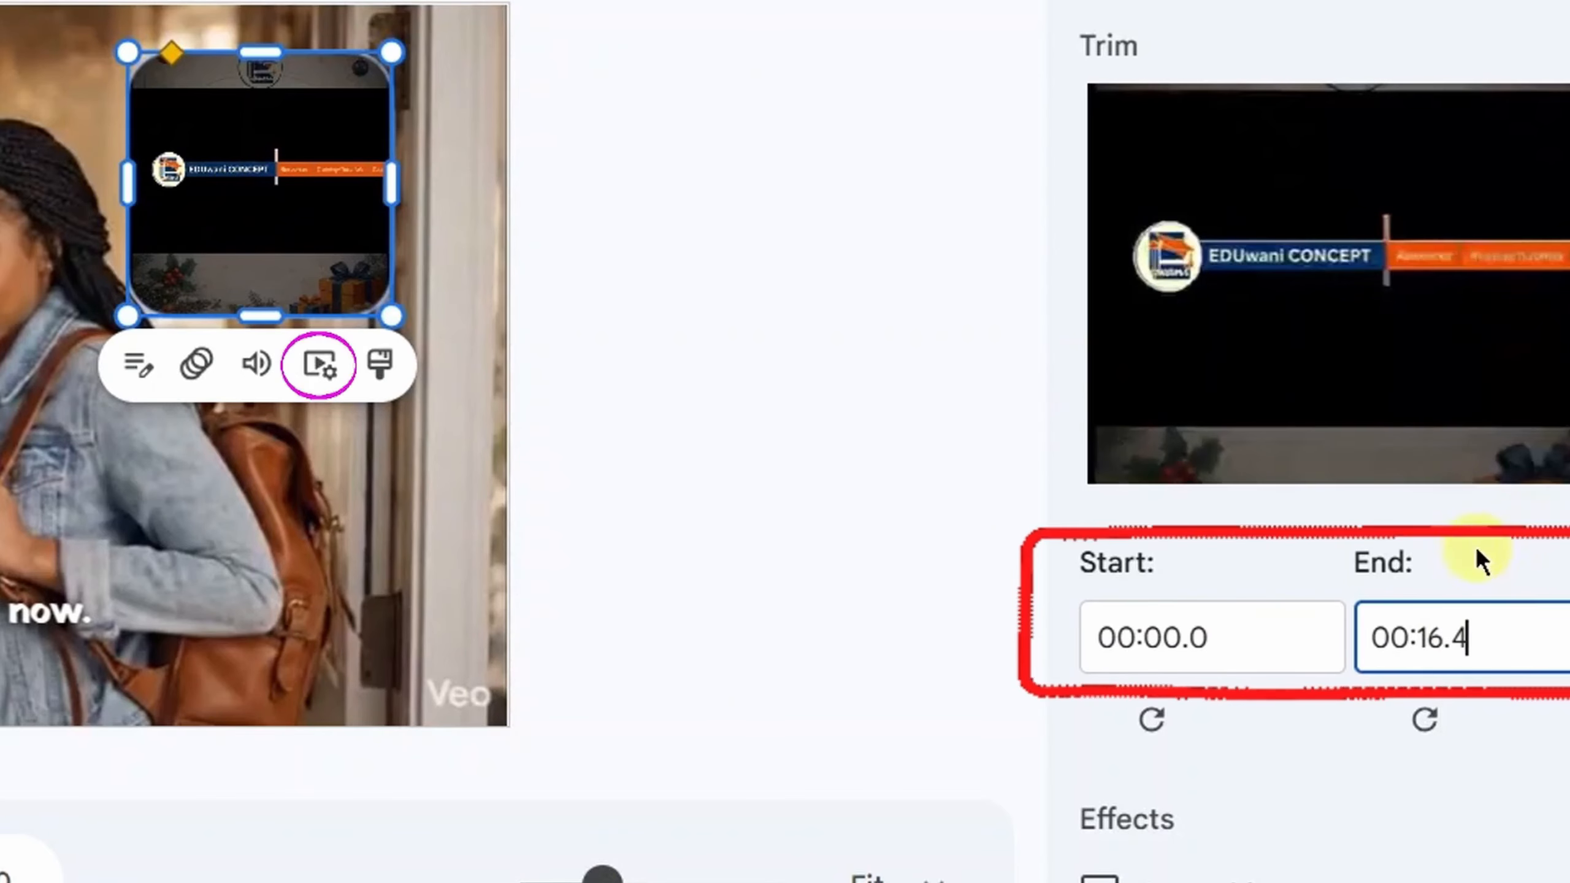
pyautogui.moveTo(1227, 629); pyautogui.dragTo(1009, 638)
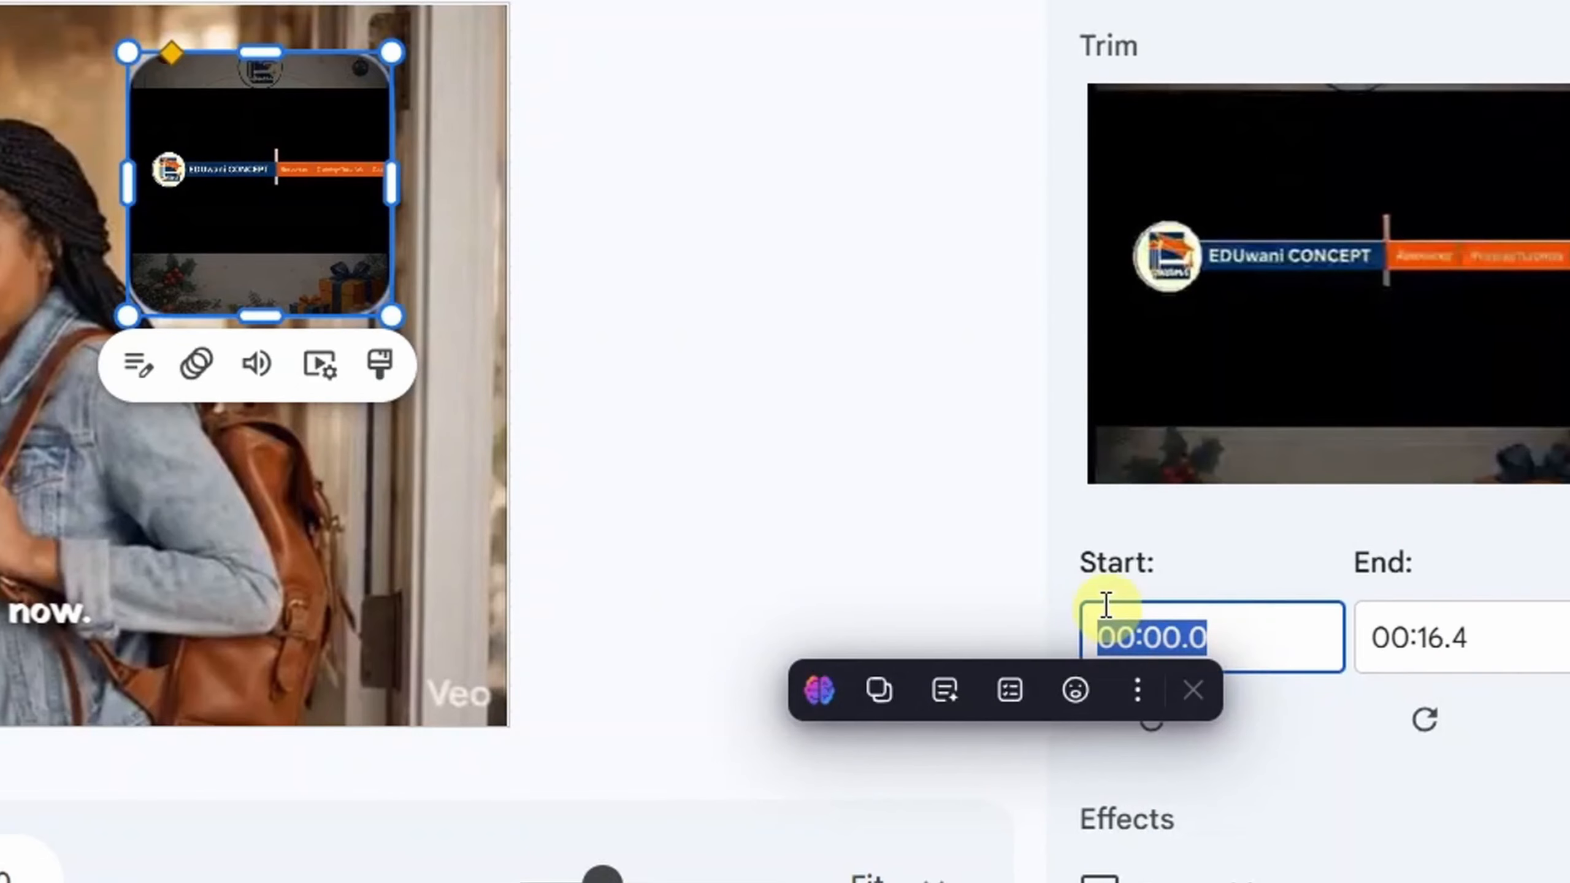
pyautogui.click(1436, 614)
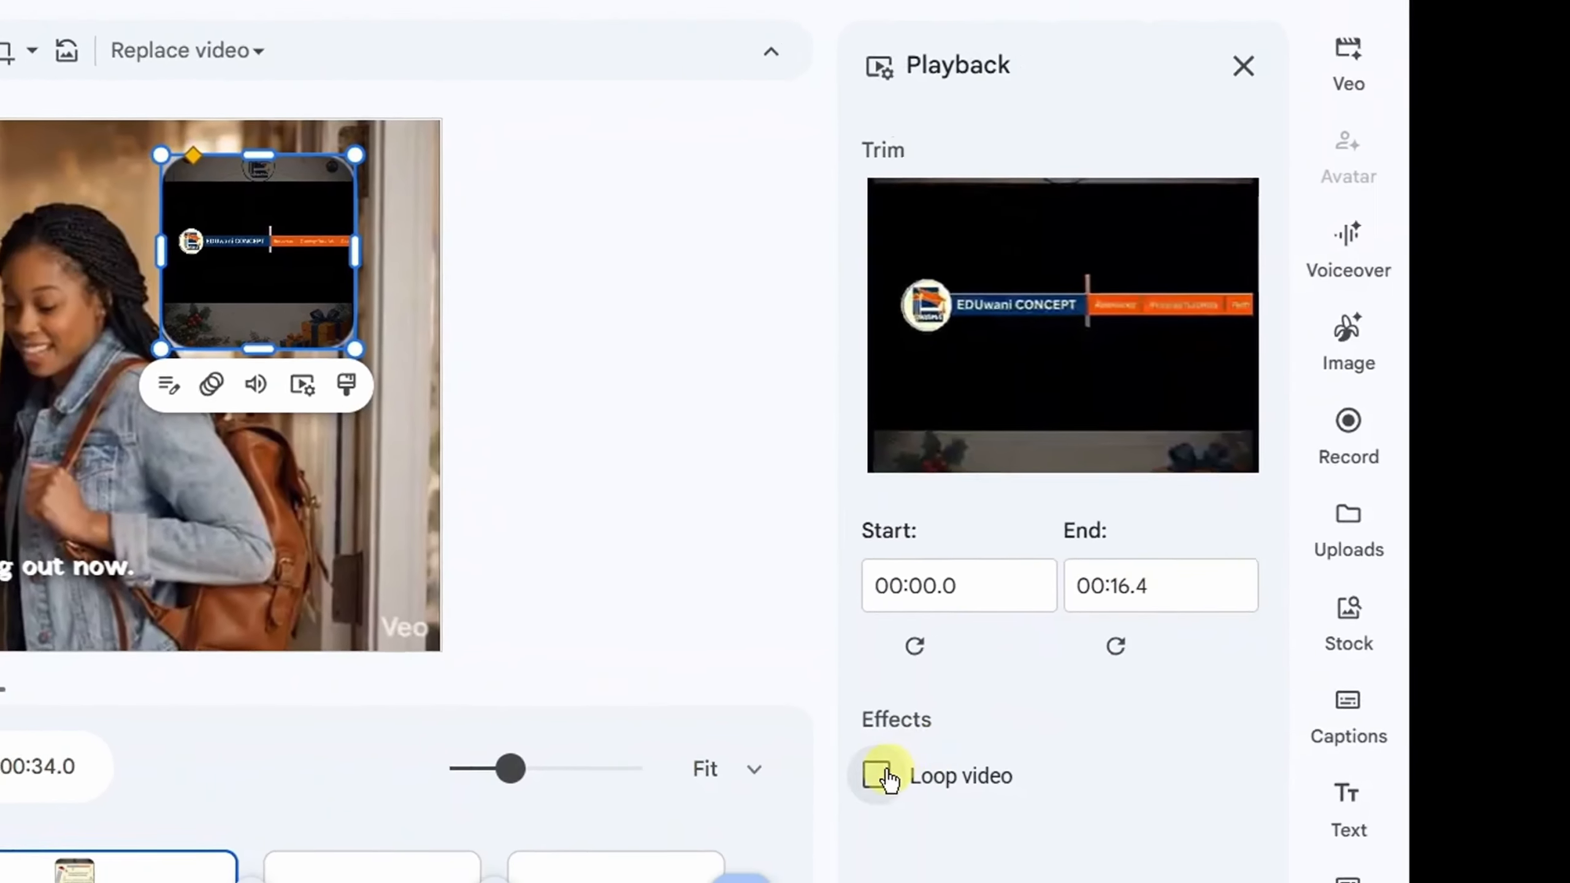
pyautogui.click(883, 777)
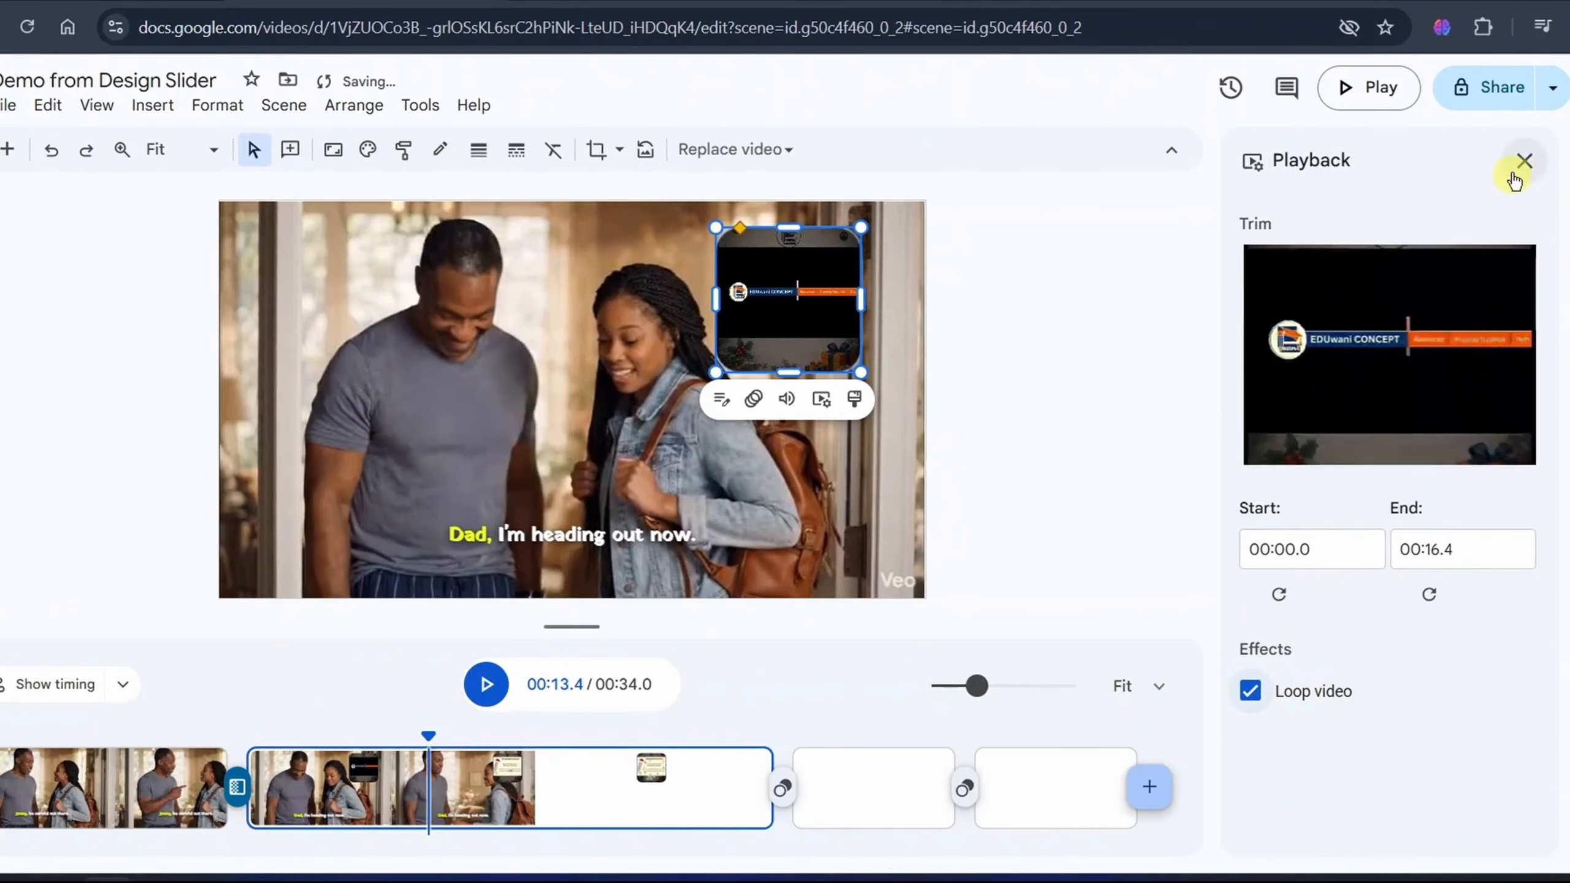
pyautogui.press('Delete')
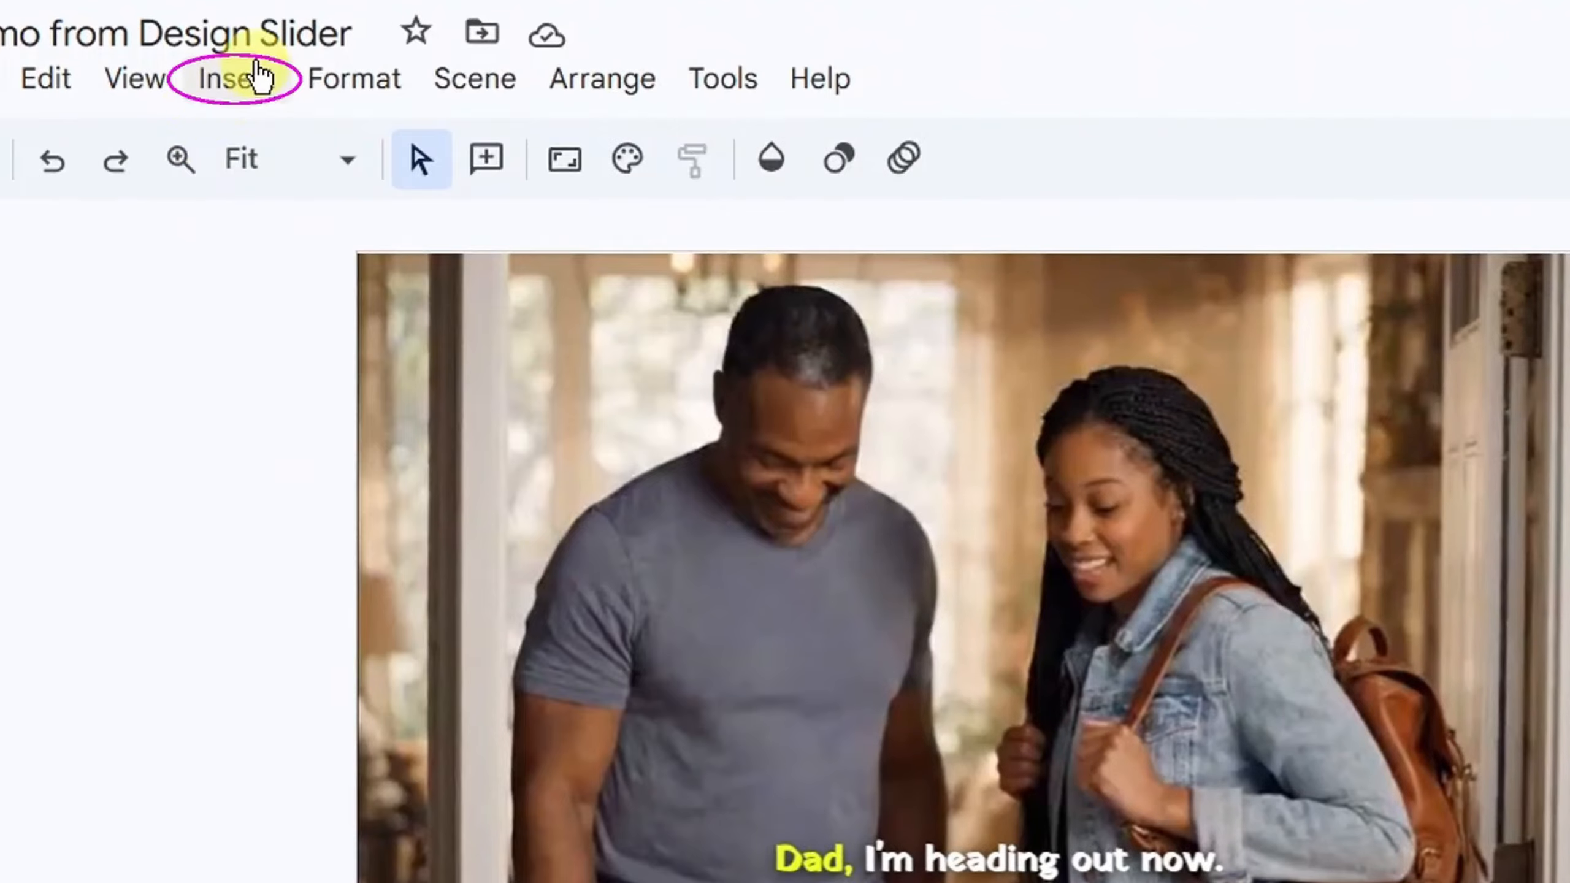
# - Insert a Cloud Callout shape on the second clip's scene
pyautogui.click(164, 102)
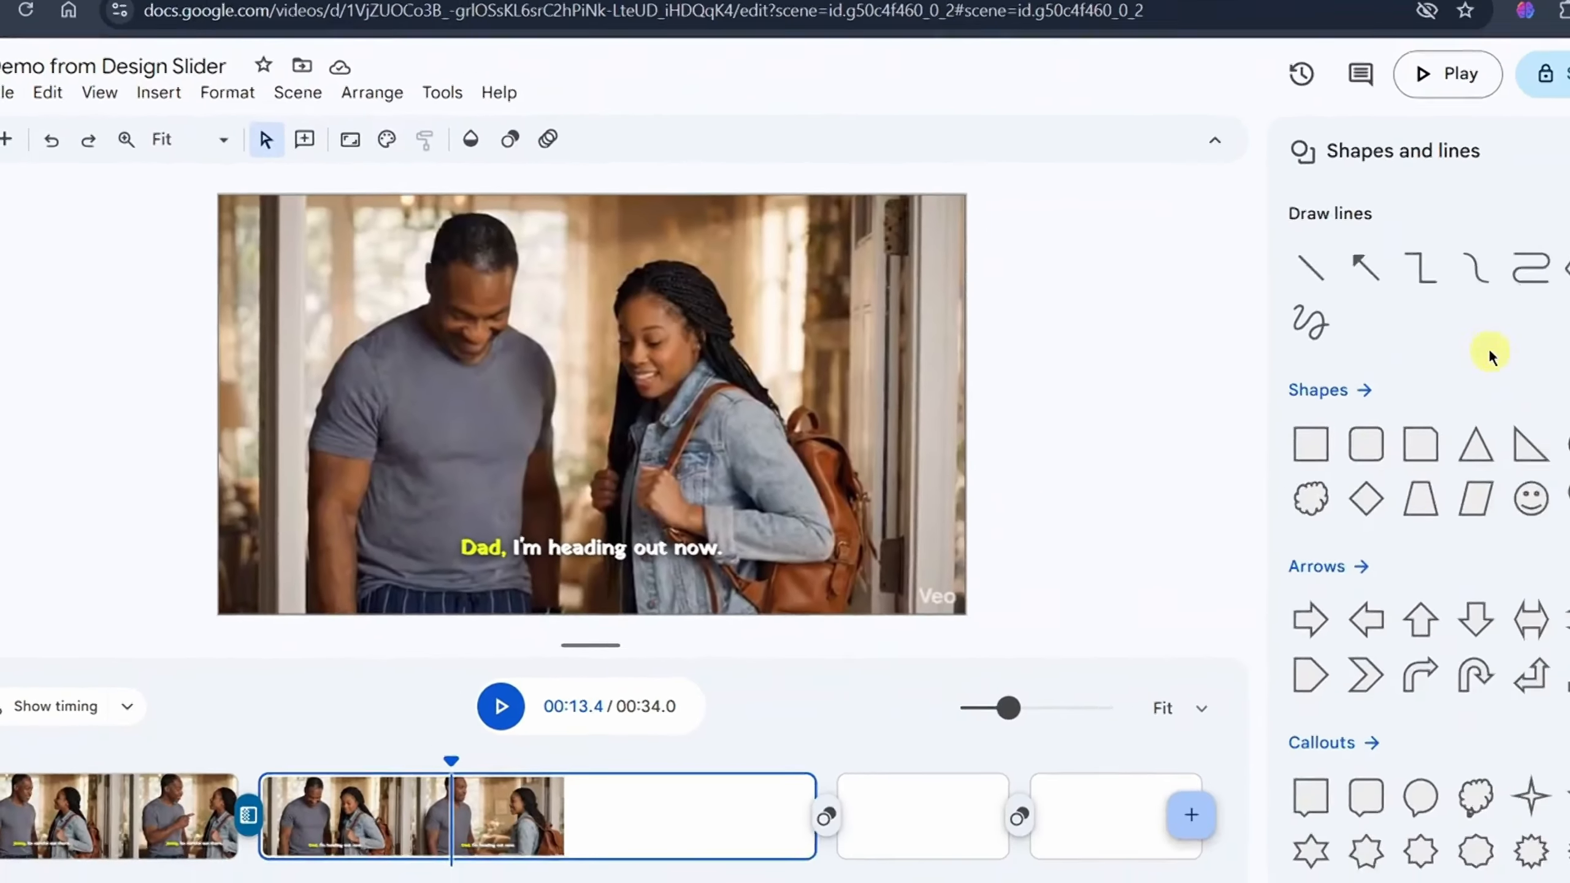
pyautogui.scroll(-3, 1384, 419)
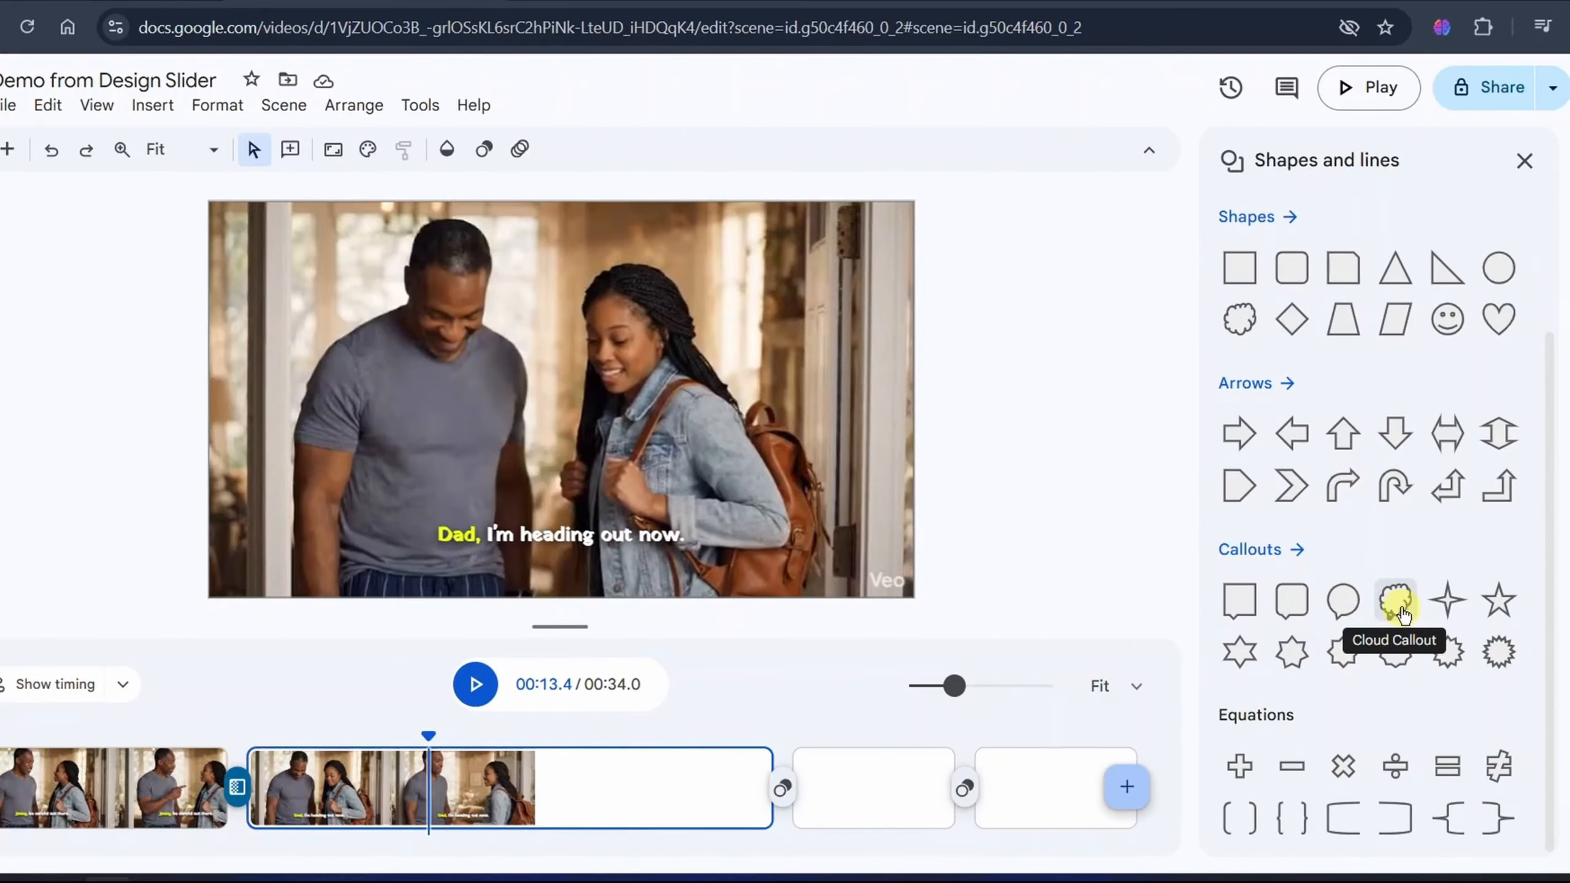
pyautogui.click(1396, 597)
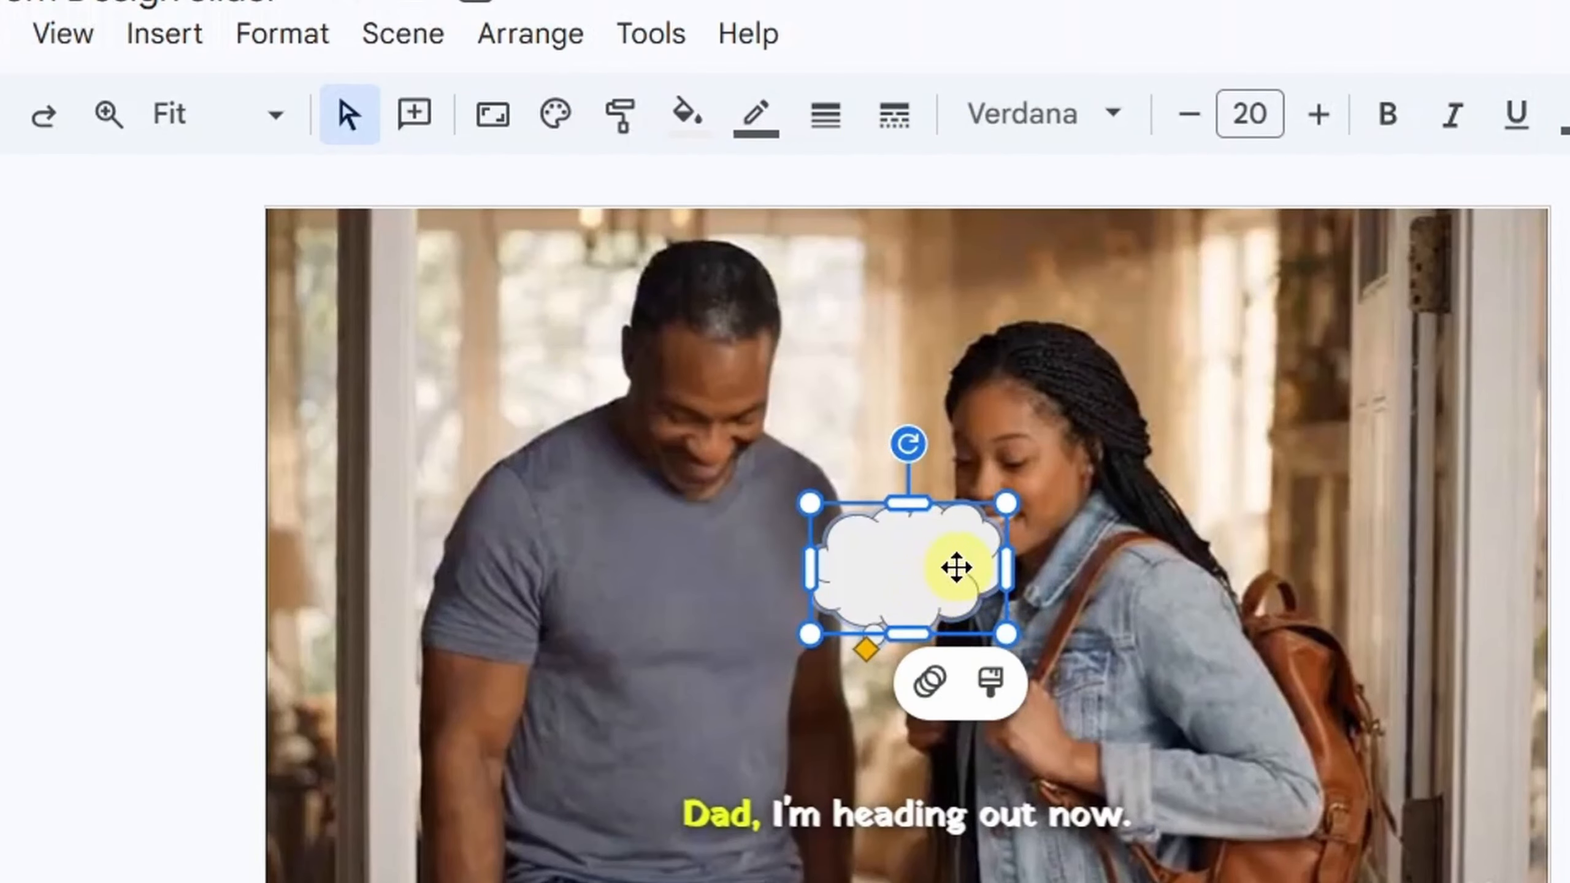
# - Give the cloud callout a red border with a weight of 8px
pyautogui.click(757, 116)
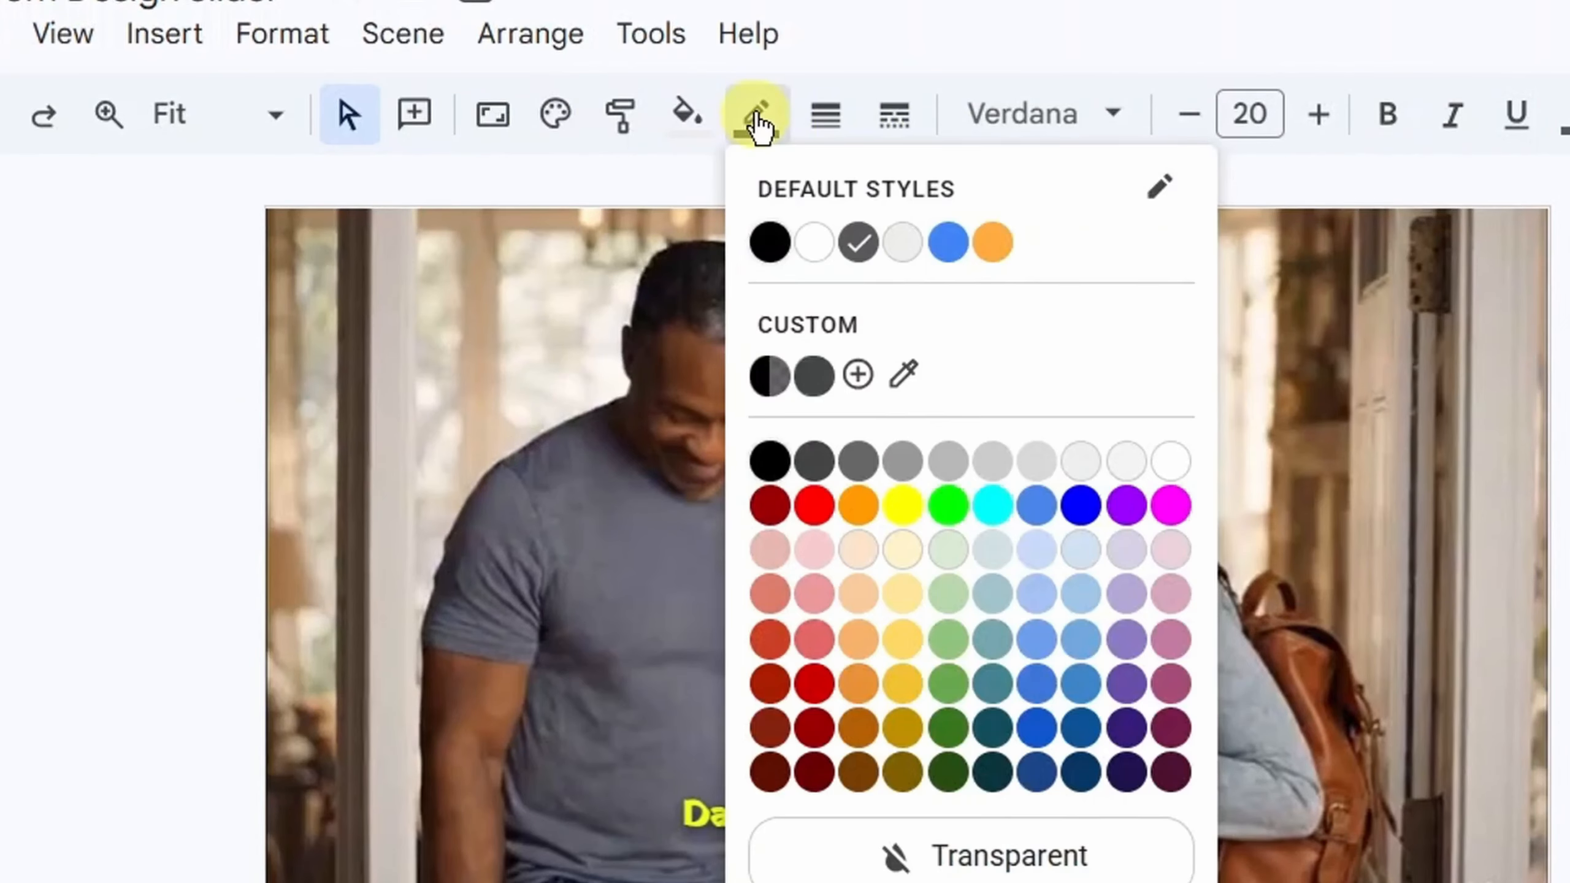
pyautogui.click(816, 508)
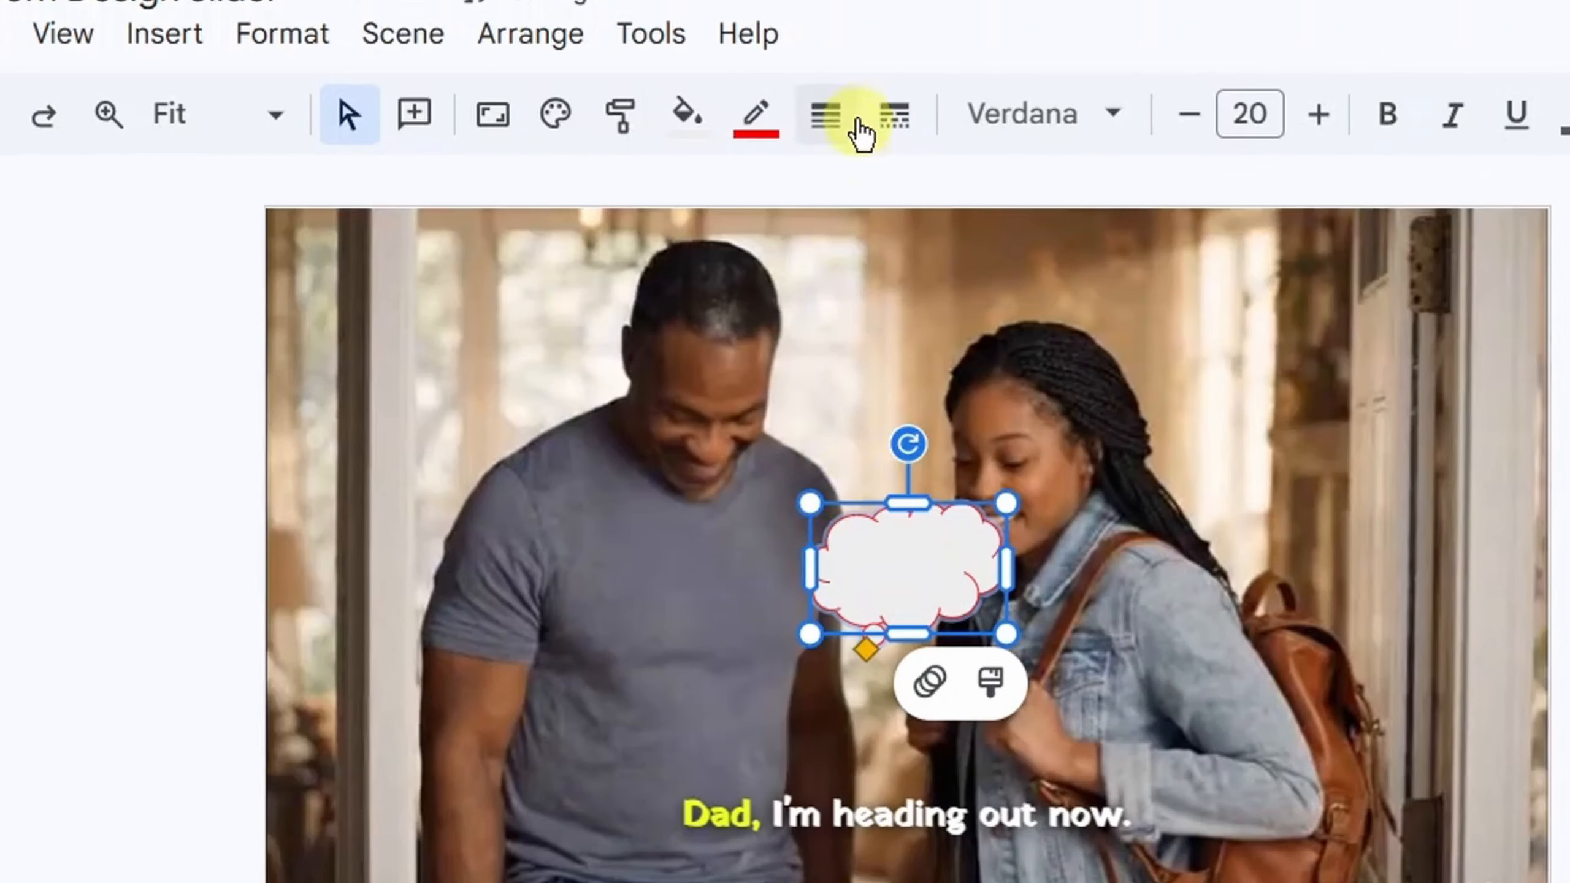
pyautogui.click(835, 117)
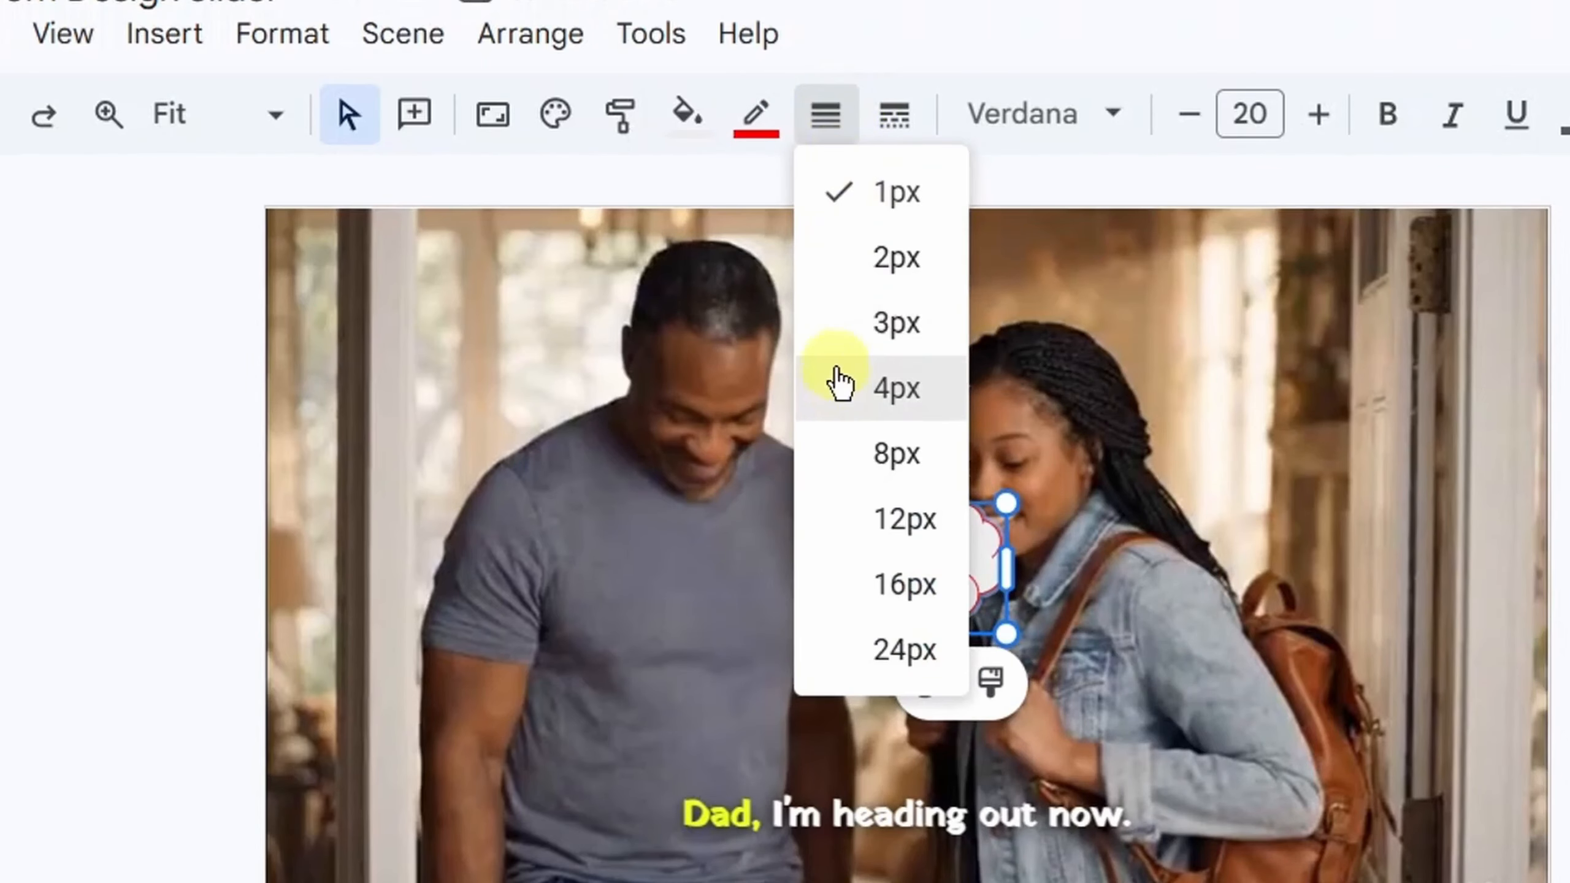
pyautogui.click(845, 452)
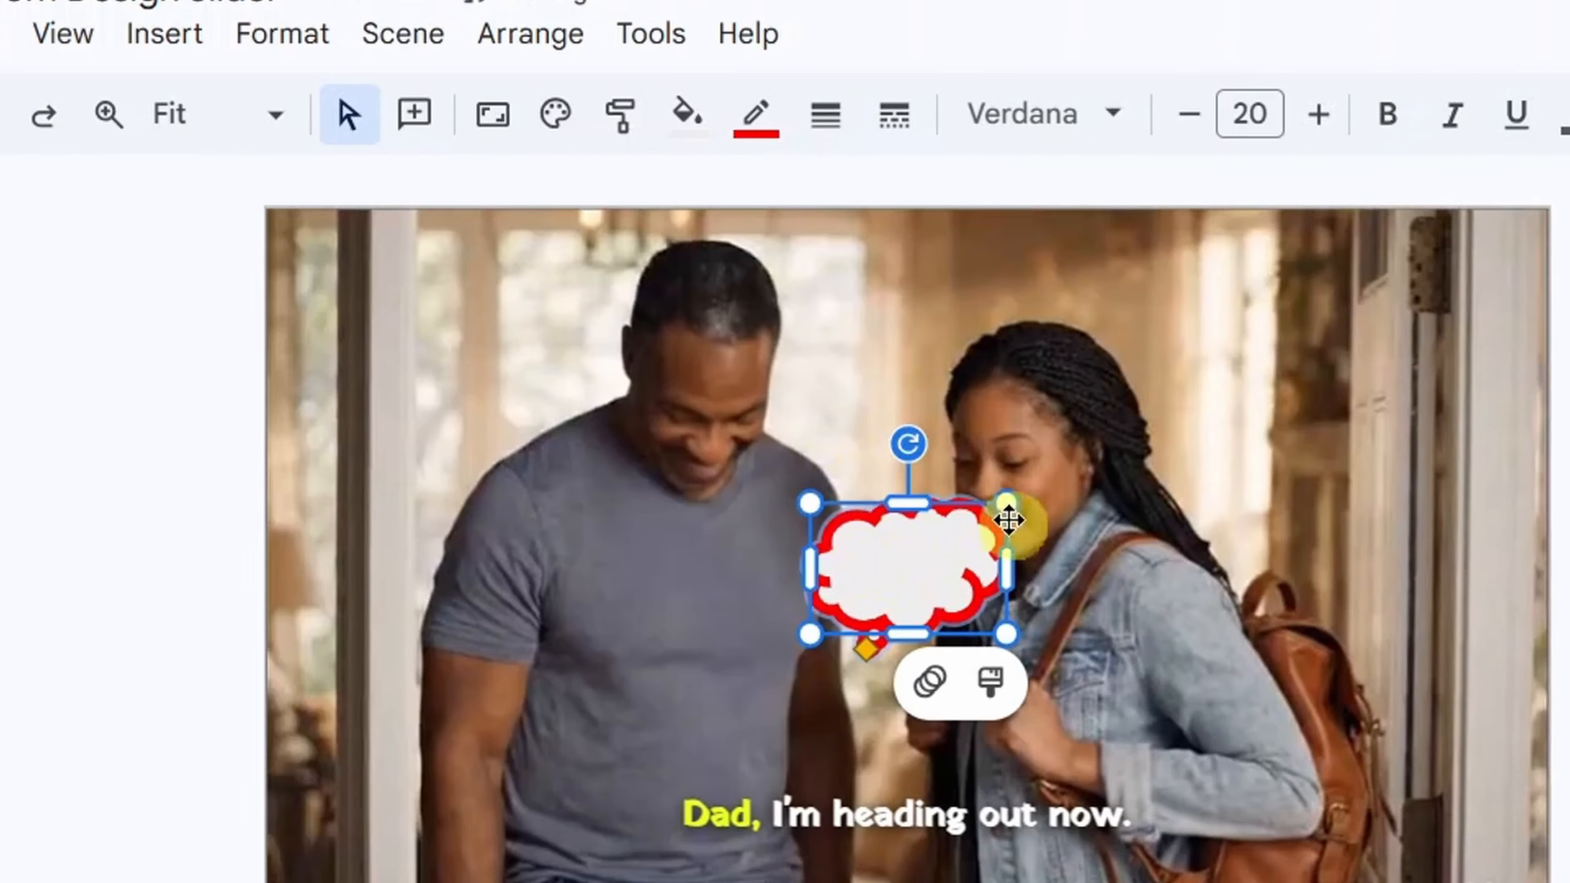
# - Enlarge the cloud callout and move it beside the woman's head in the upper part of the frame, then close the shapes library
pyautogui.moveTo(1006, 502); pyautogui.dragTo(1140, 442)
pyautogui.moveTo(1065, 495); pyautogui.dragTo(1301, 445)
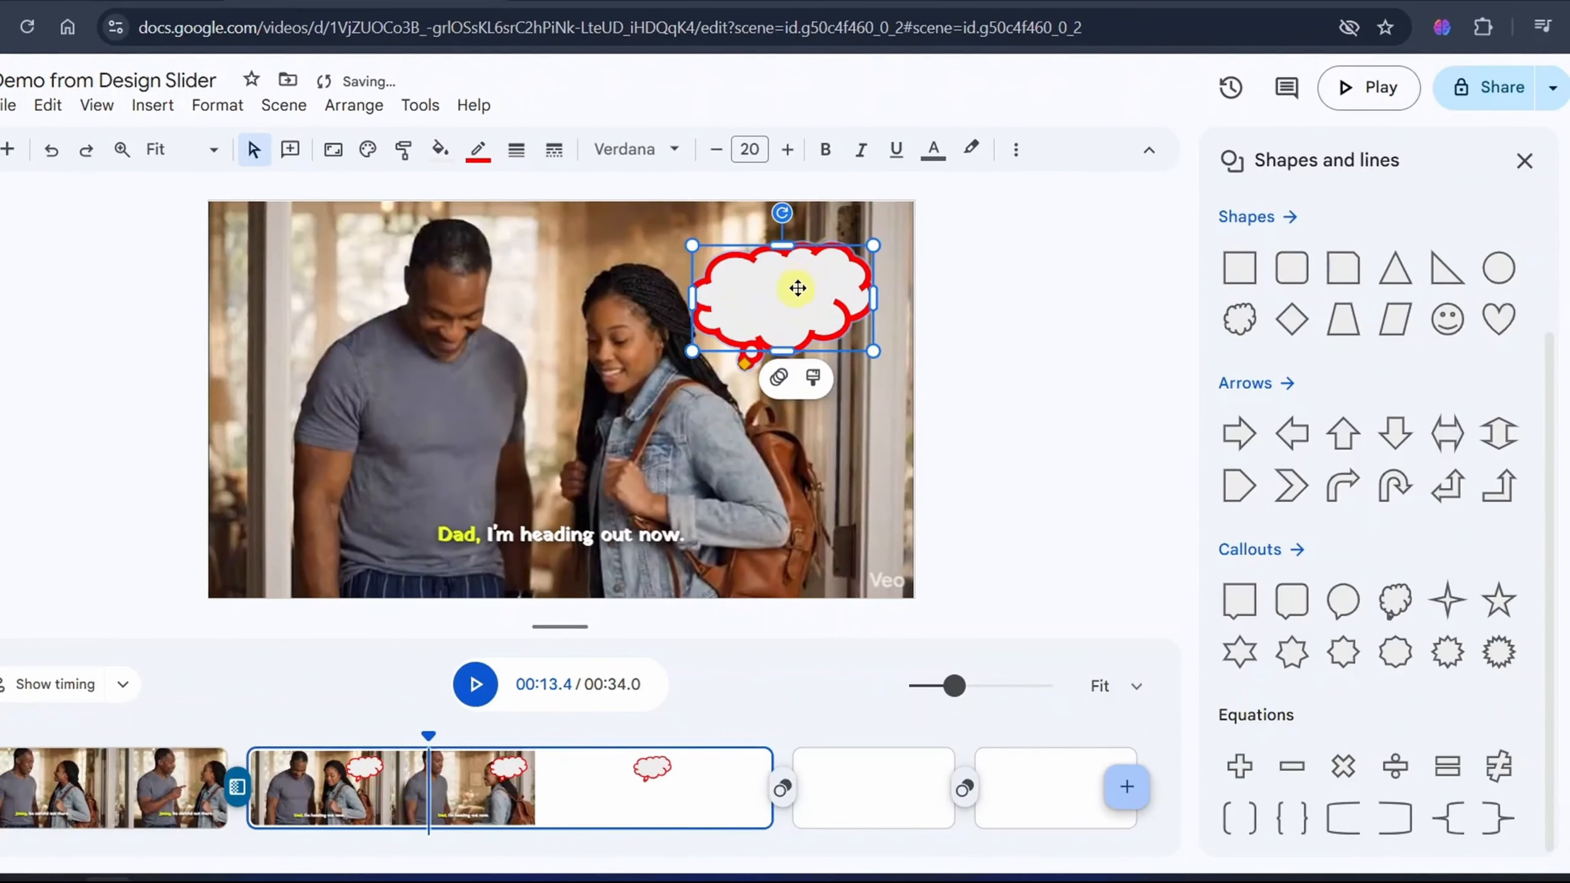
pyautogui.click(1526, 162)
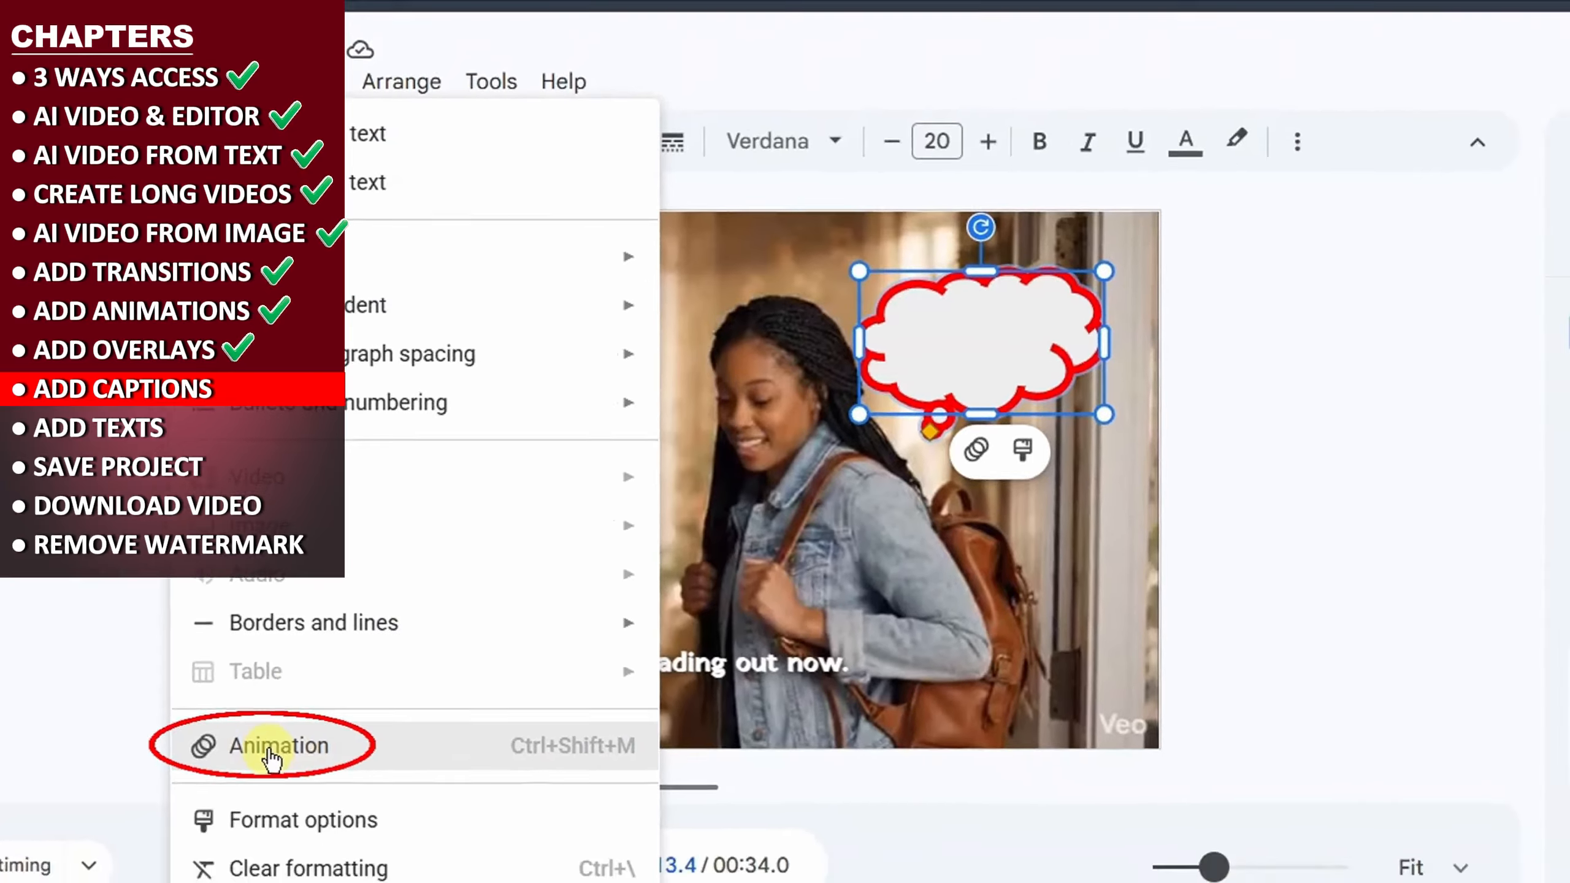
# - Apply a Spin enter animation with a duration of 1 s to the cloud callout
pyautogui.click(231, 753)
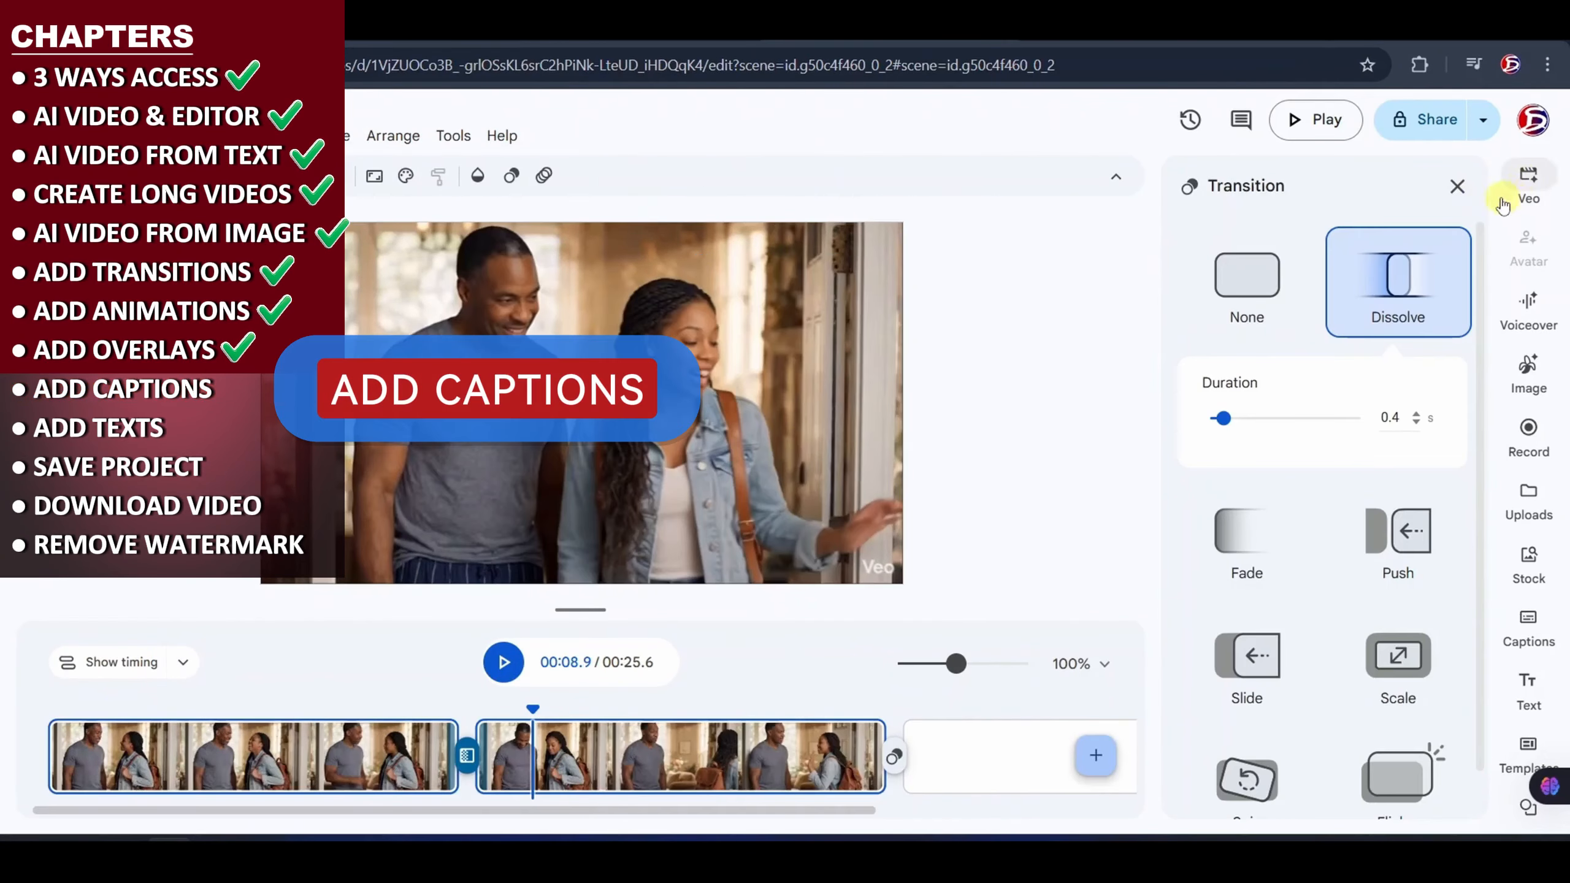
pyautogui.click(1508, 195)
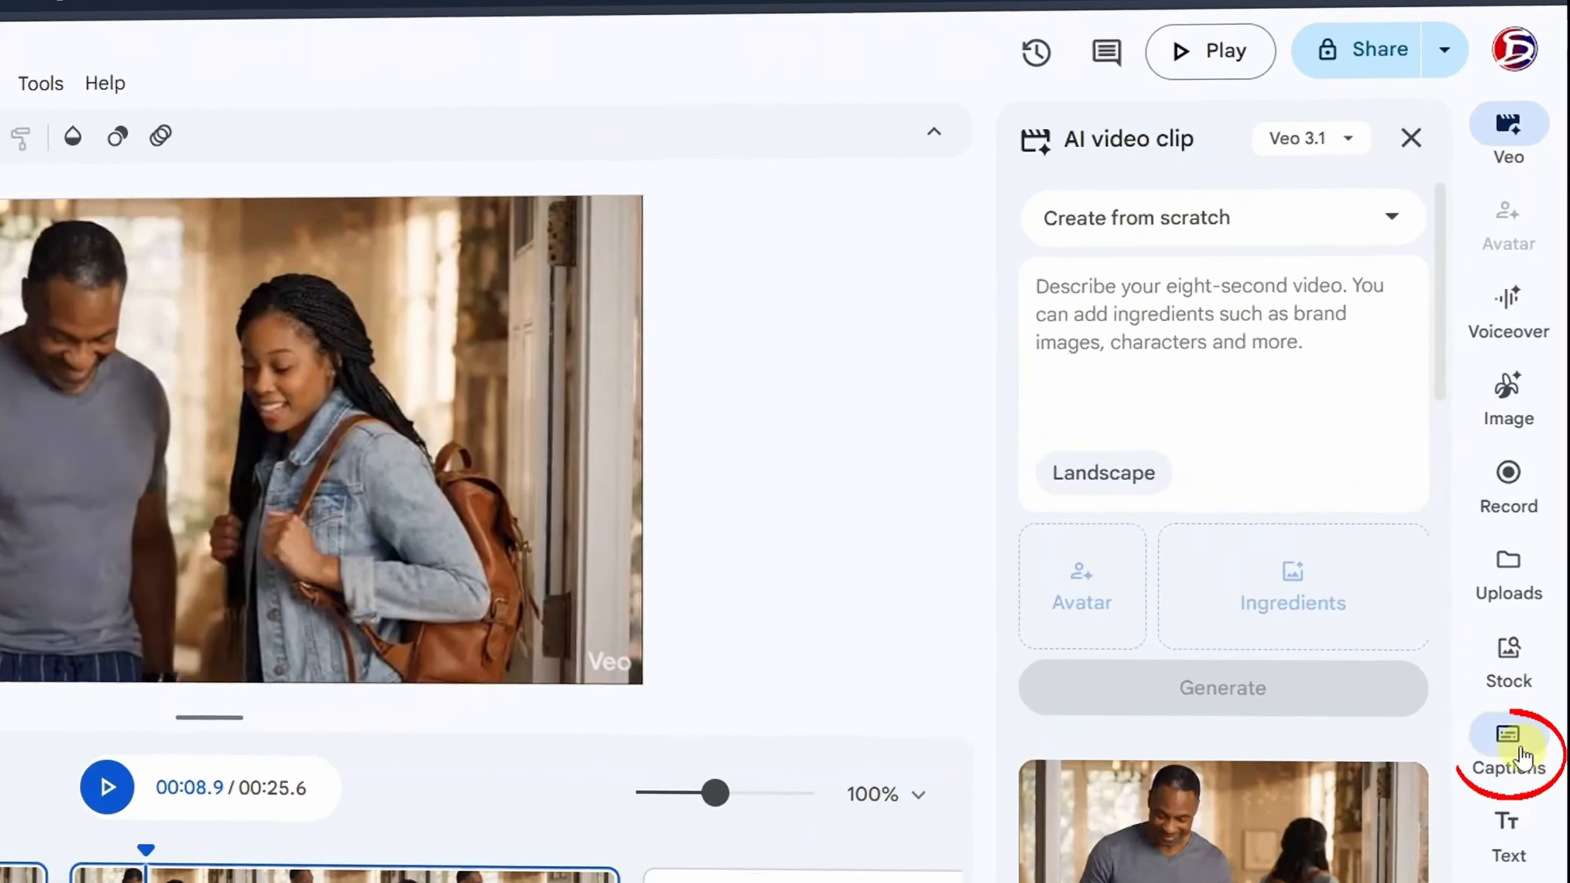
# - Browse the word emphasis caption styles and apply the white rounded style with a yellow highlighted word to all scenes
pyautogui.click(1522, 755)
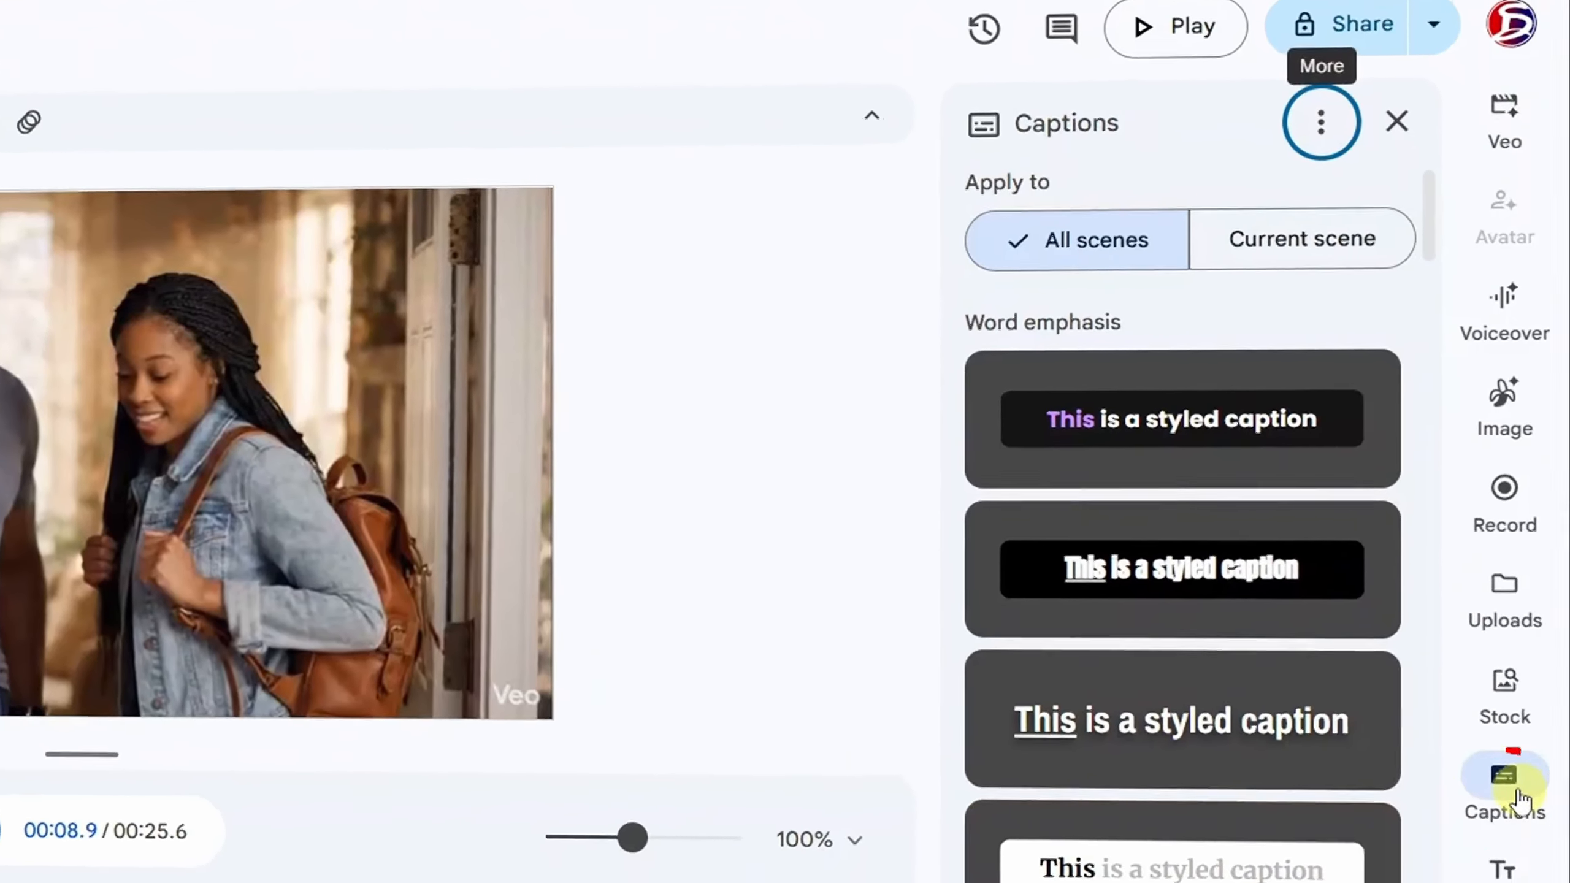
pyautogui.scroll(-2, 1202, 618)
pyautogui.scroll(-10, 1199, 624)
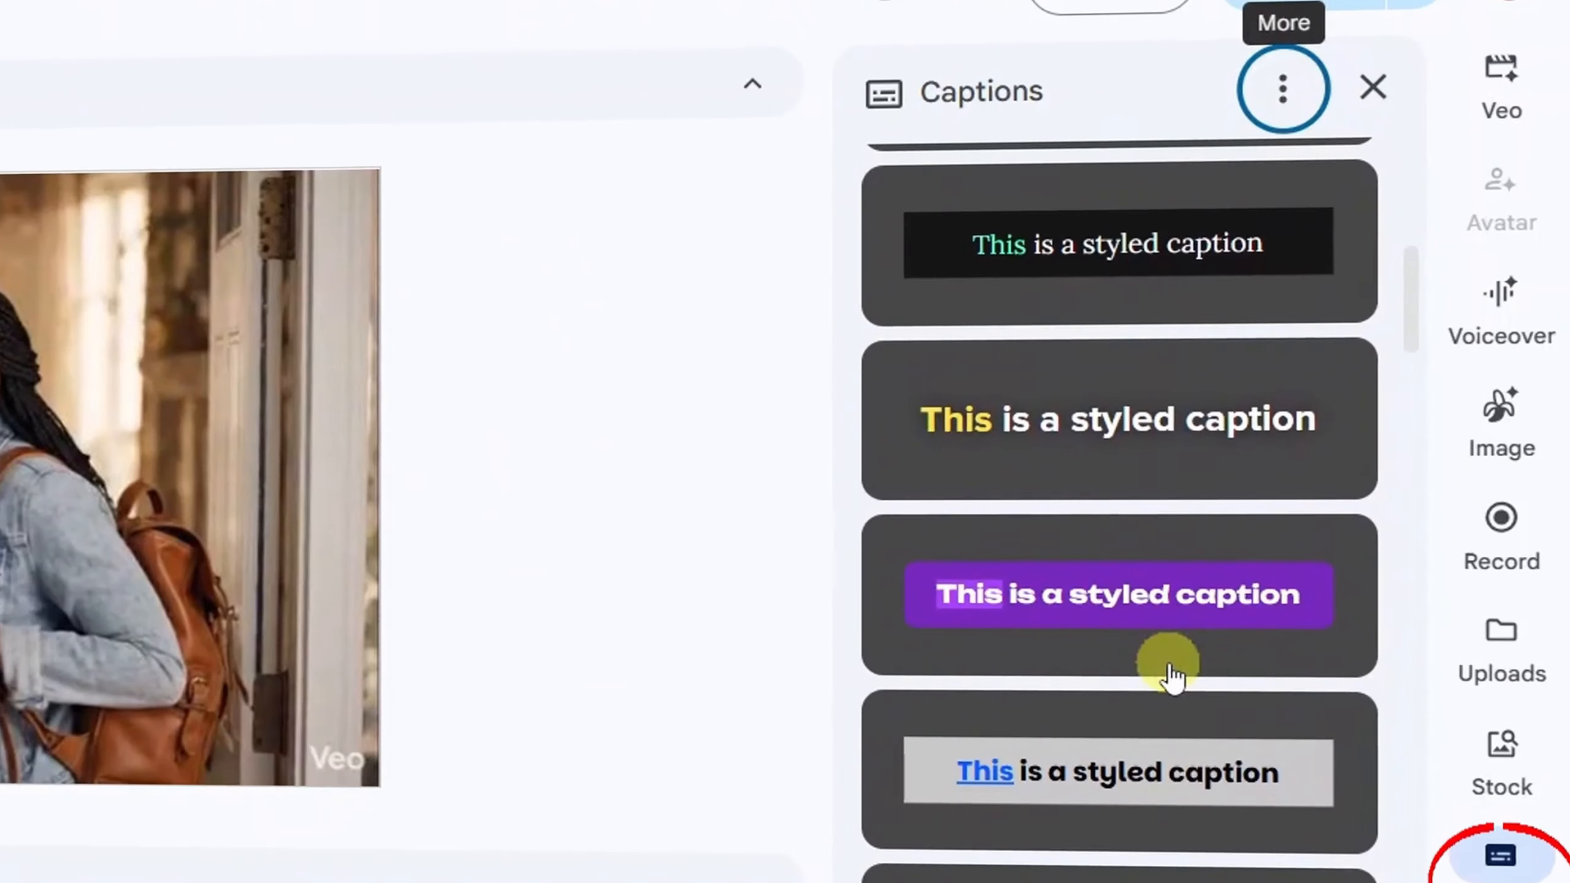
pyautogui.scroll(-5, 1174, 656)
pyautogui.scroll(-15, 1145, 799)
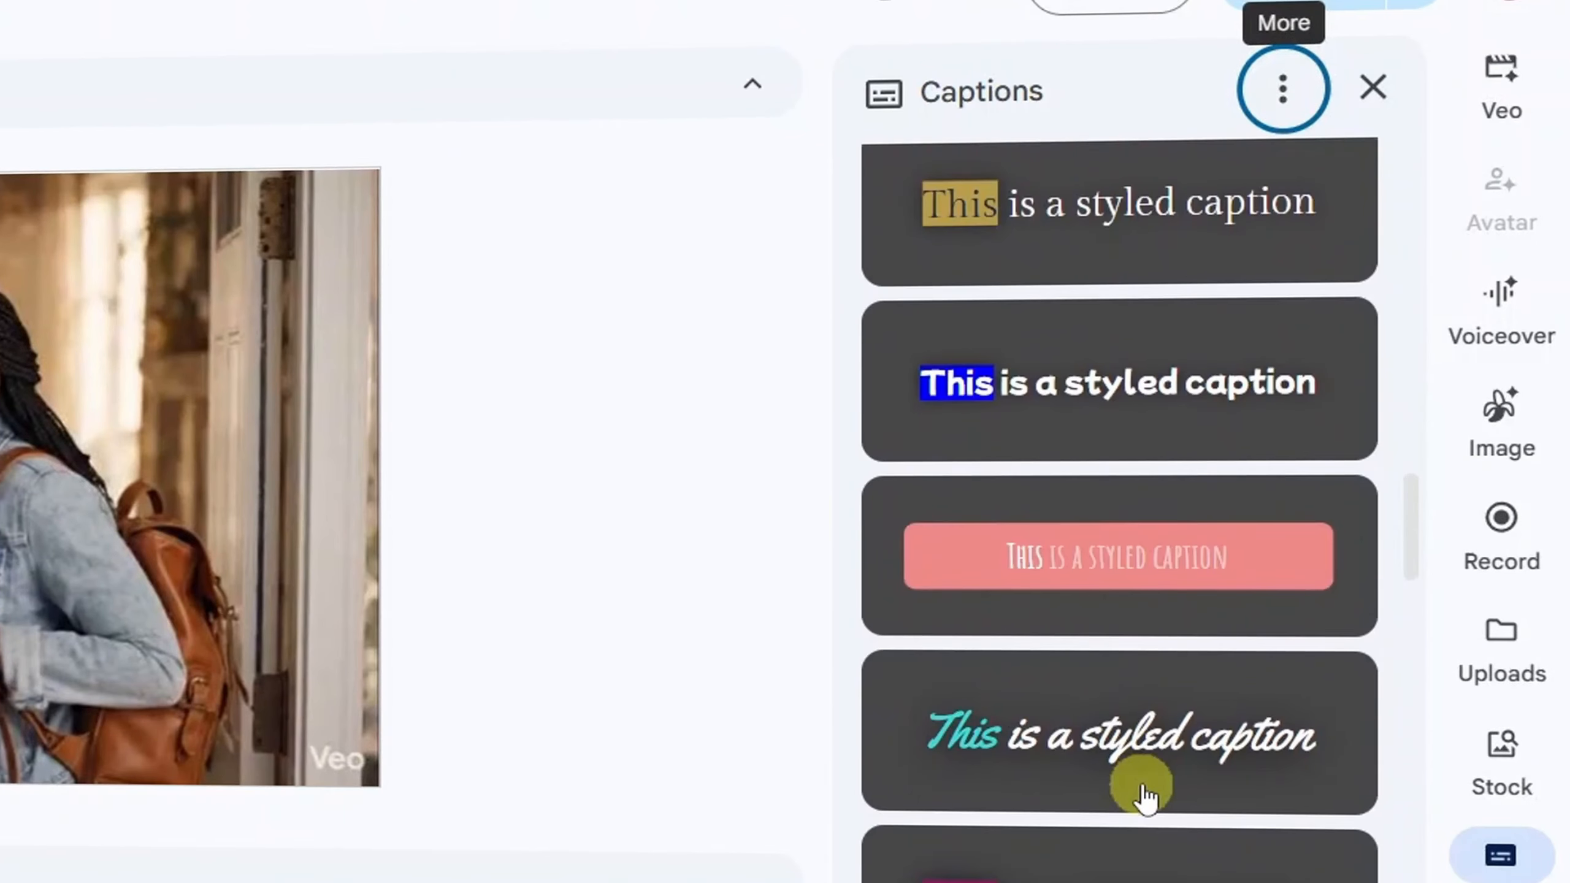
pyautogui.scroll(-8, 1145, 795)
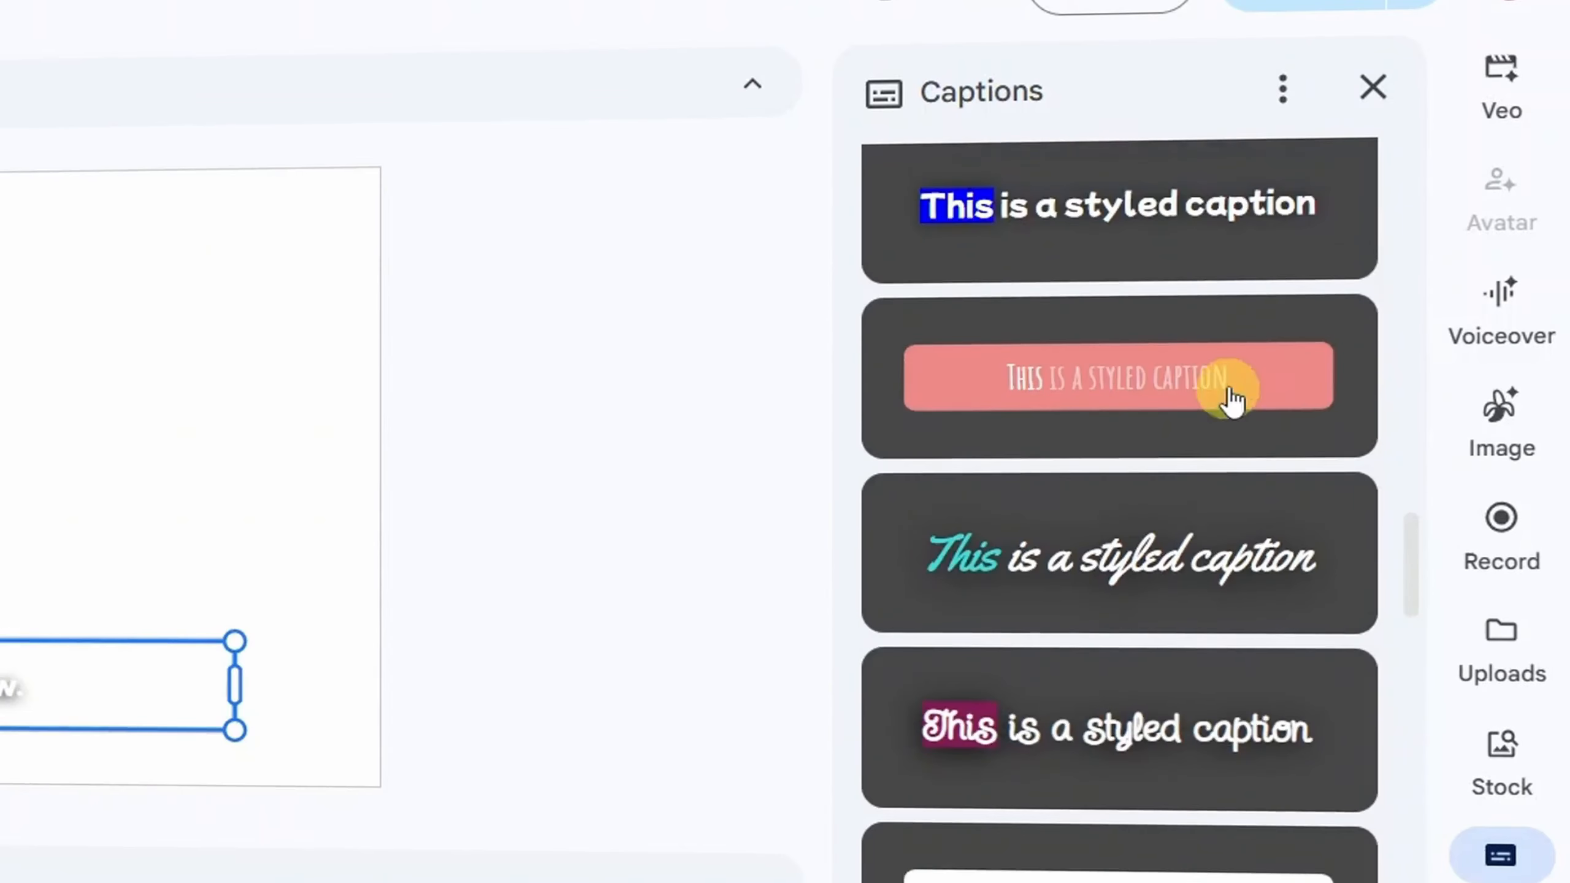
pyautogui.scroll(10, 1229, 392)
pyautogui.scroll(10, 1229, 396)
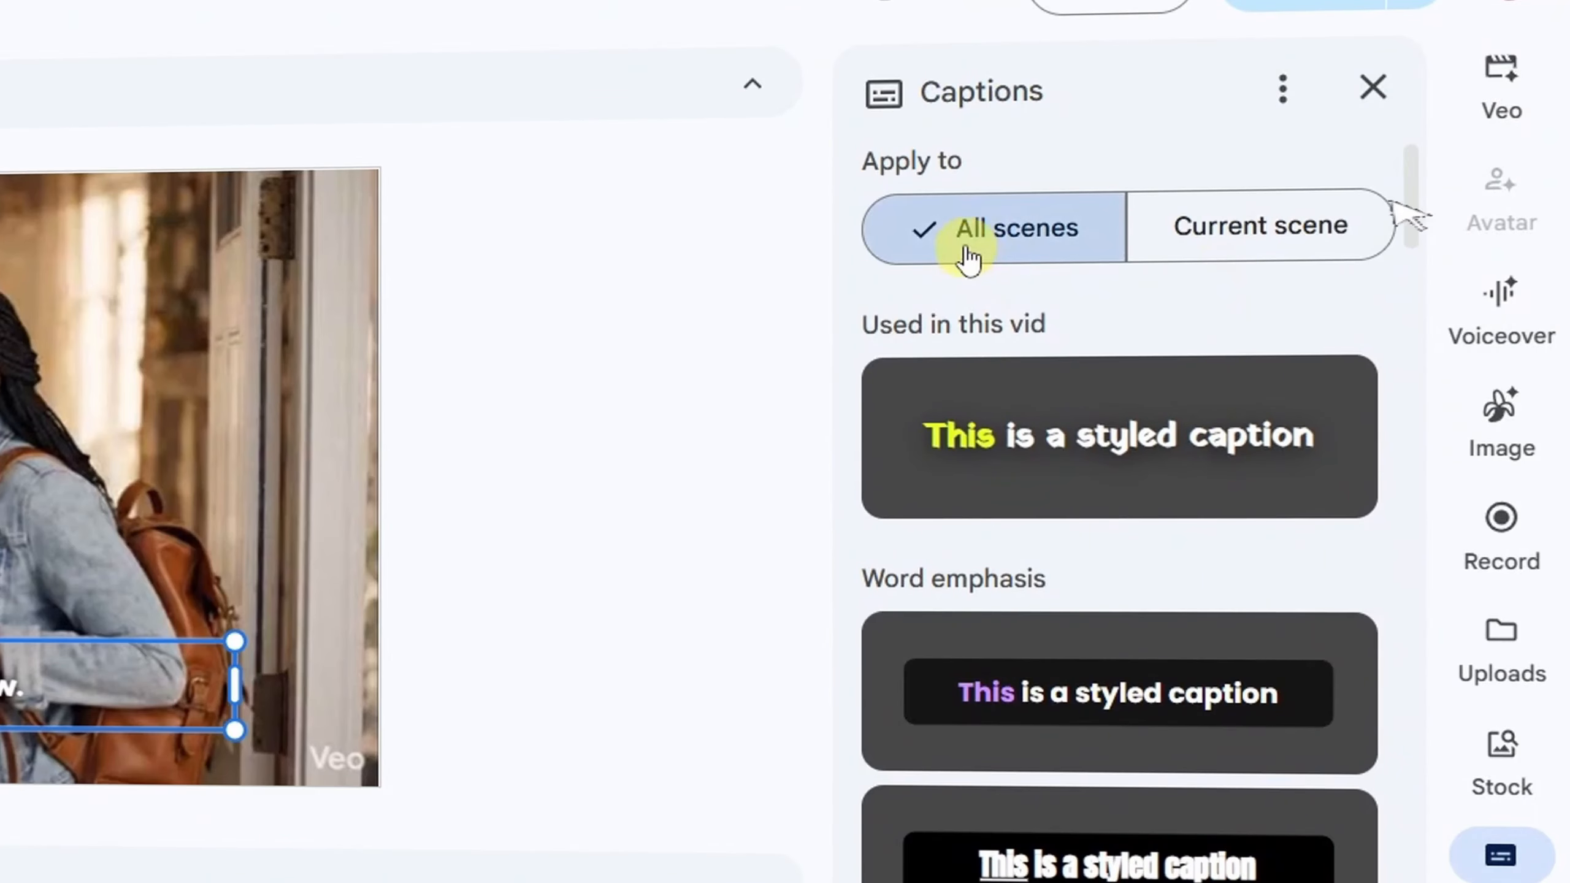
# - Switch the caption scope to the current scene and back to all scenes
pyautogui.click(1359, 235)
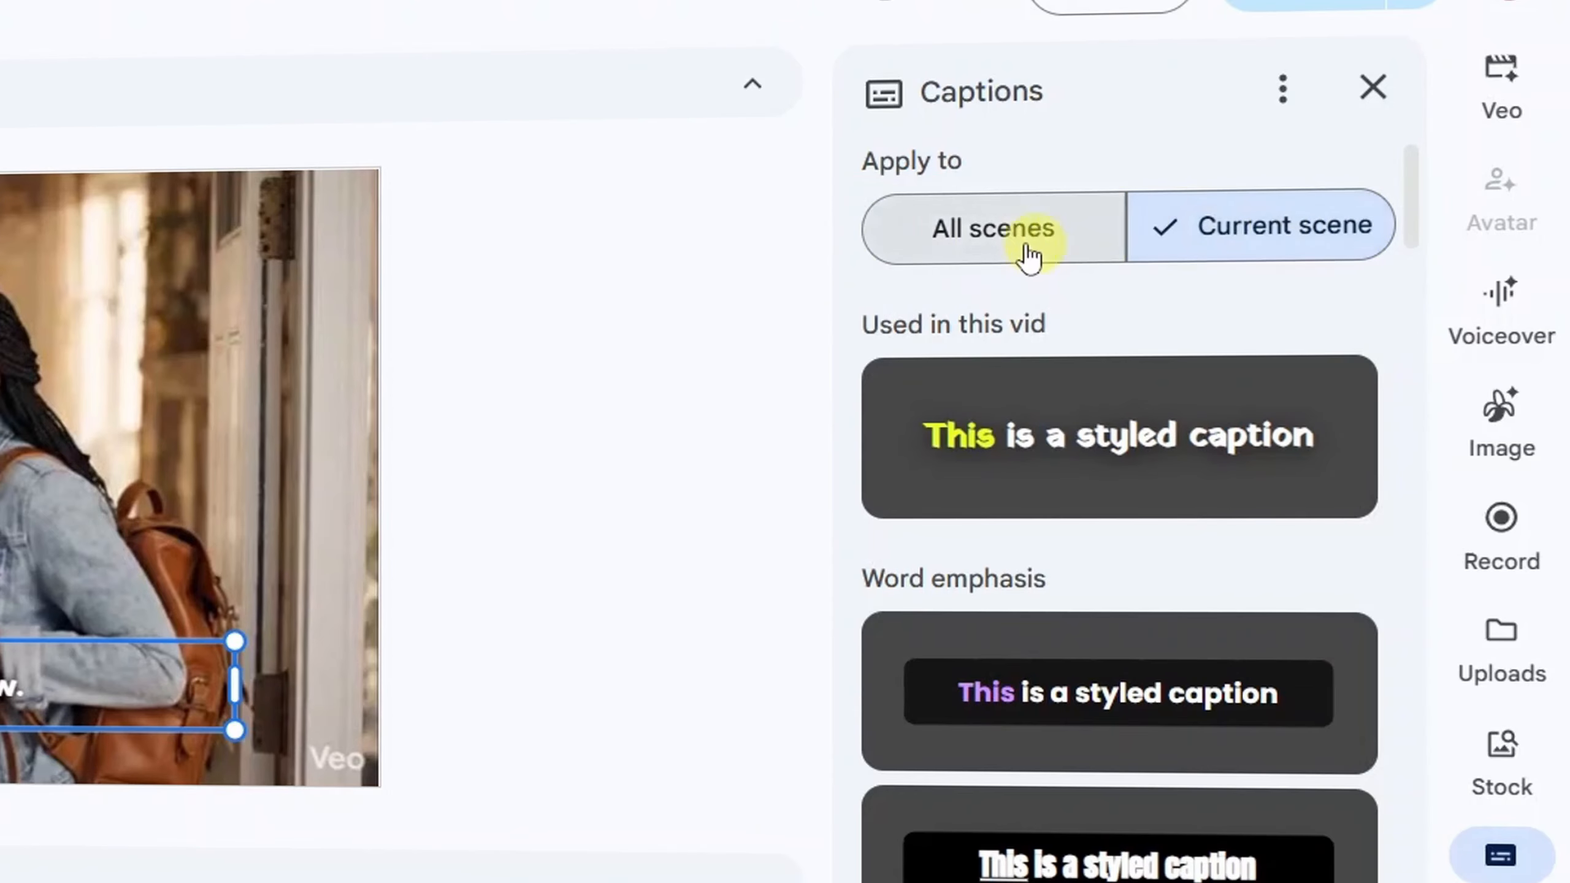
pyautogui.click(953, 259)
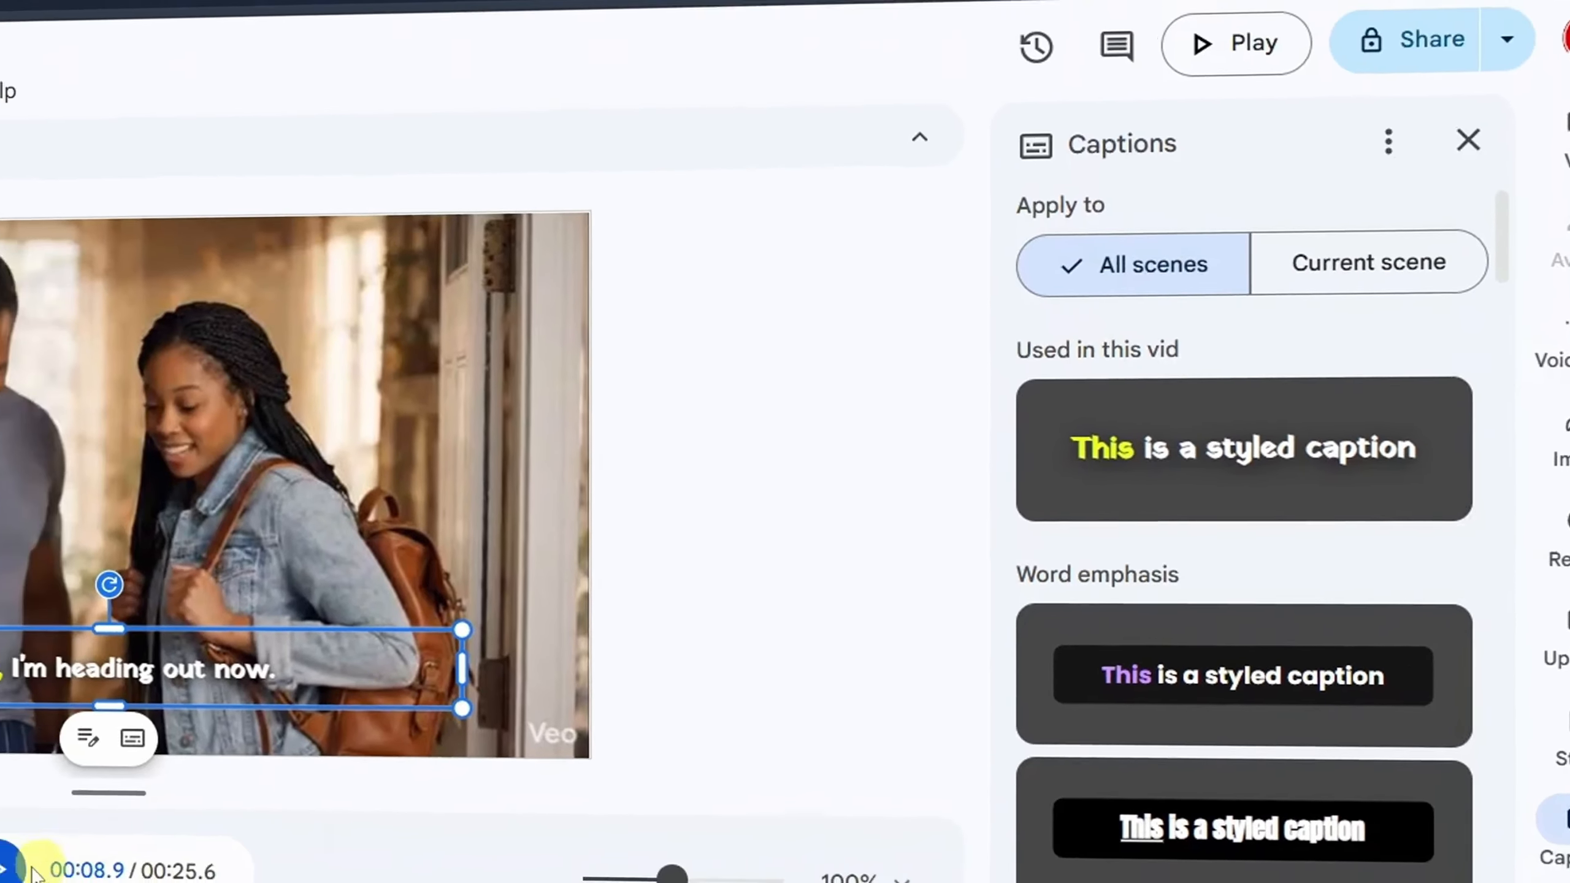
pyautogui.scroll(-5, 1220, 424)
pyautogui.scroll(10, 1381, 444)
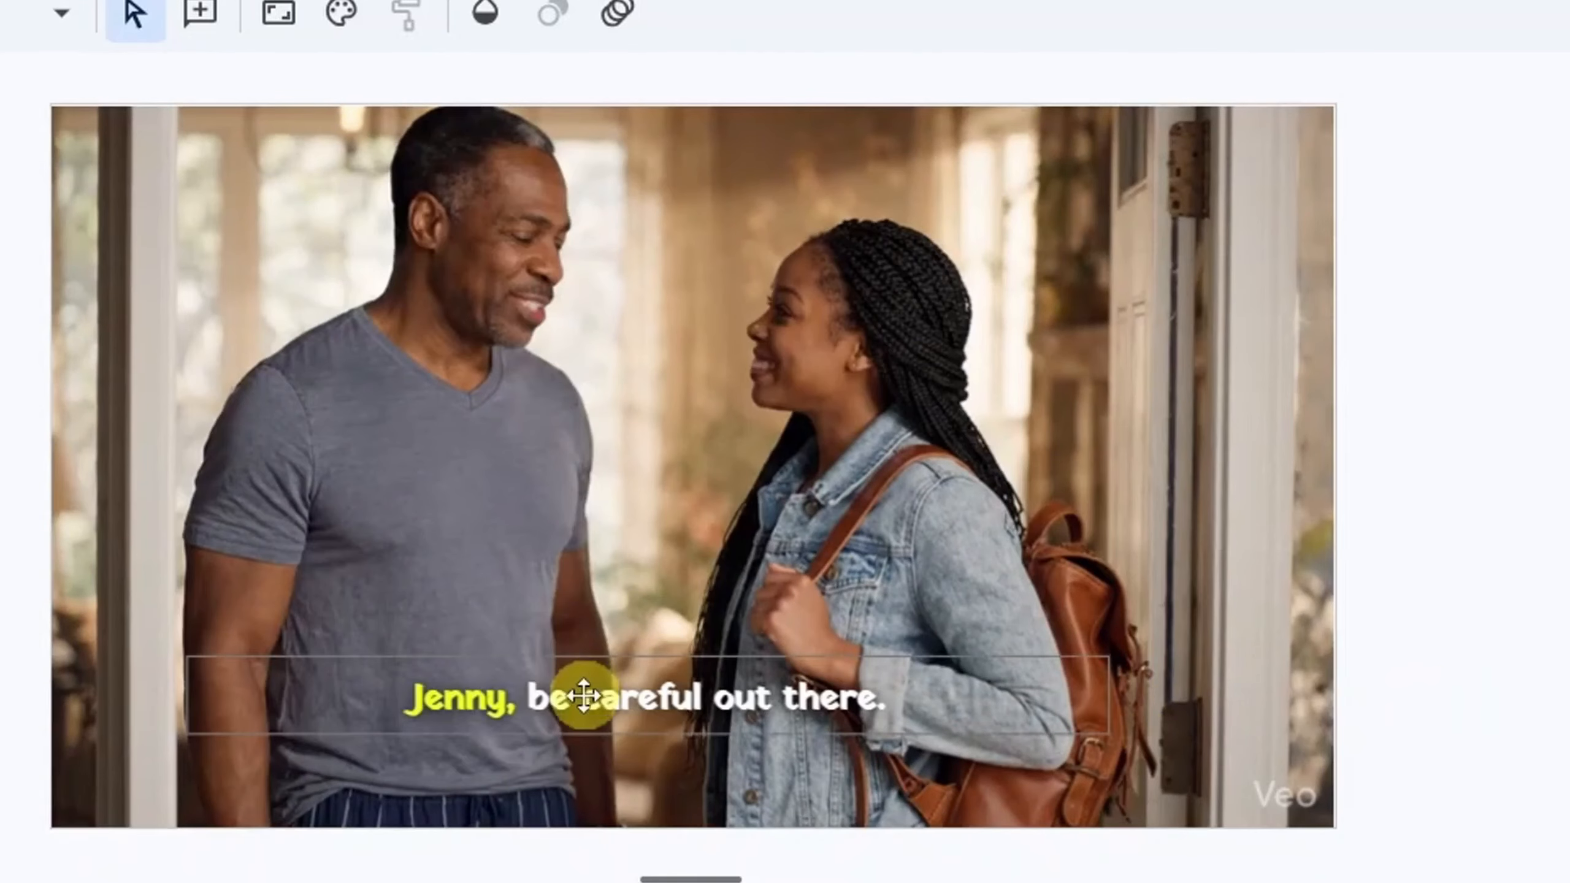
# - Open the transcript of the first scene's caption and bring up the editing options for the word "careful"
pyautogui.click(592, 706)
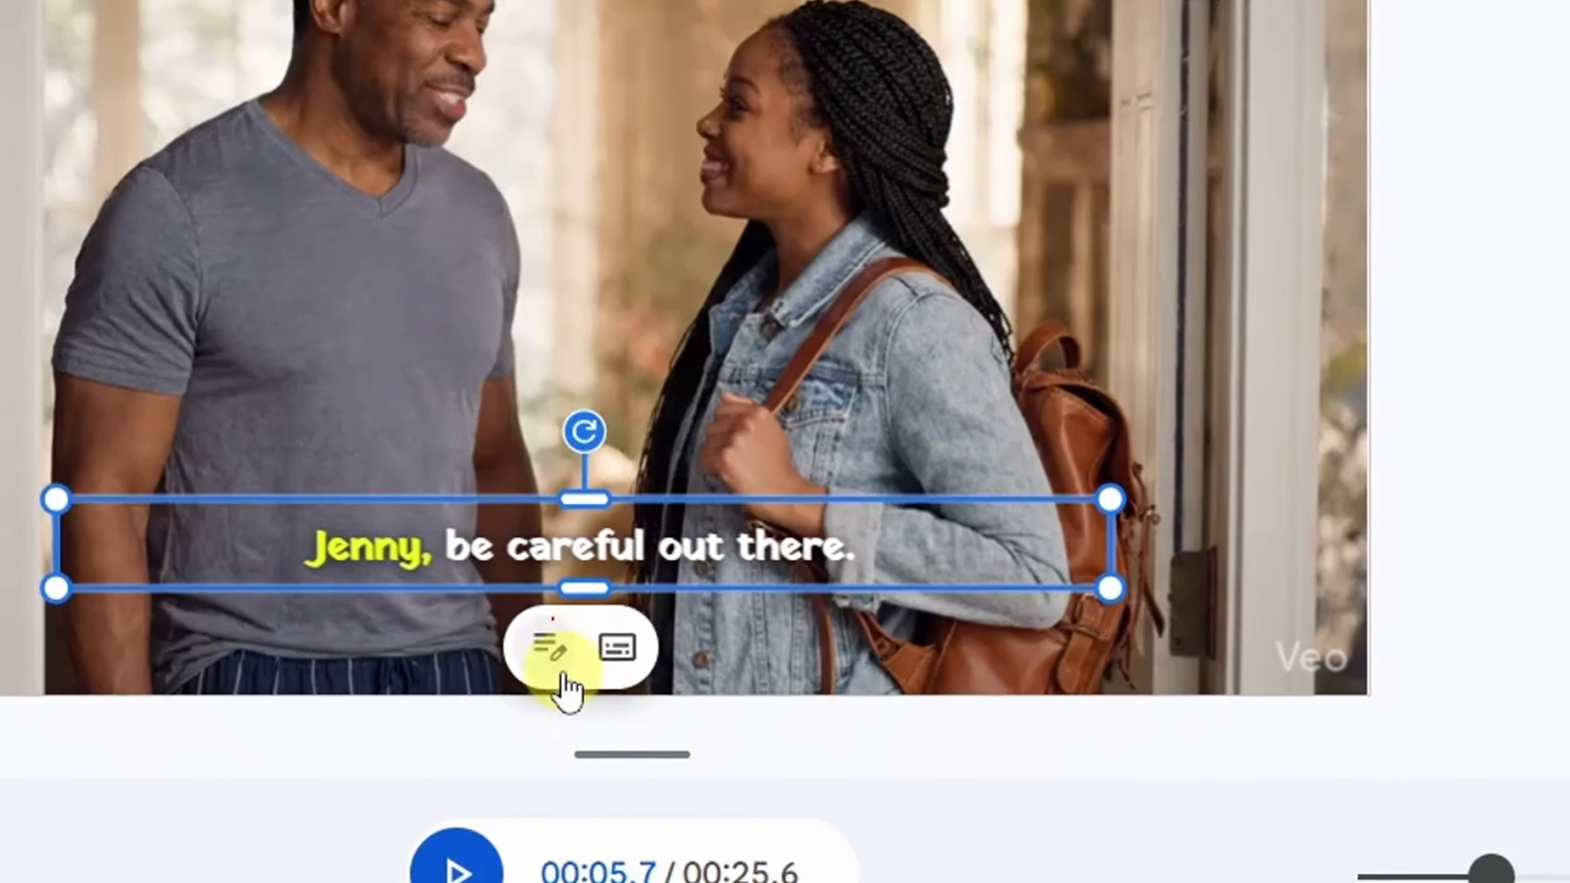
pyautogui.click(564, 678)
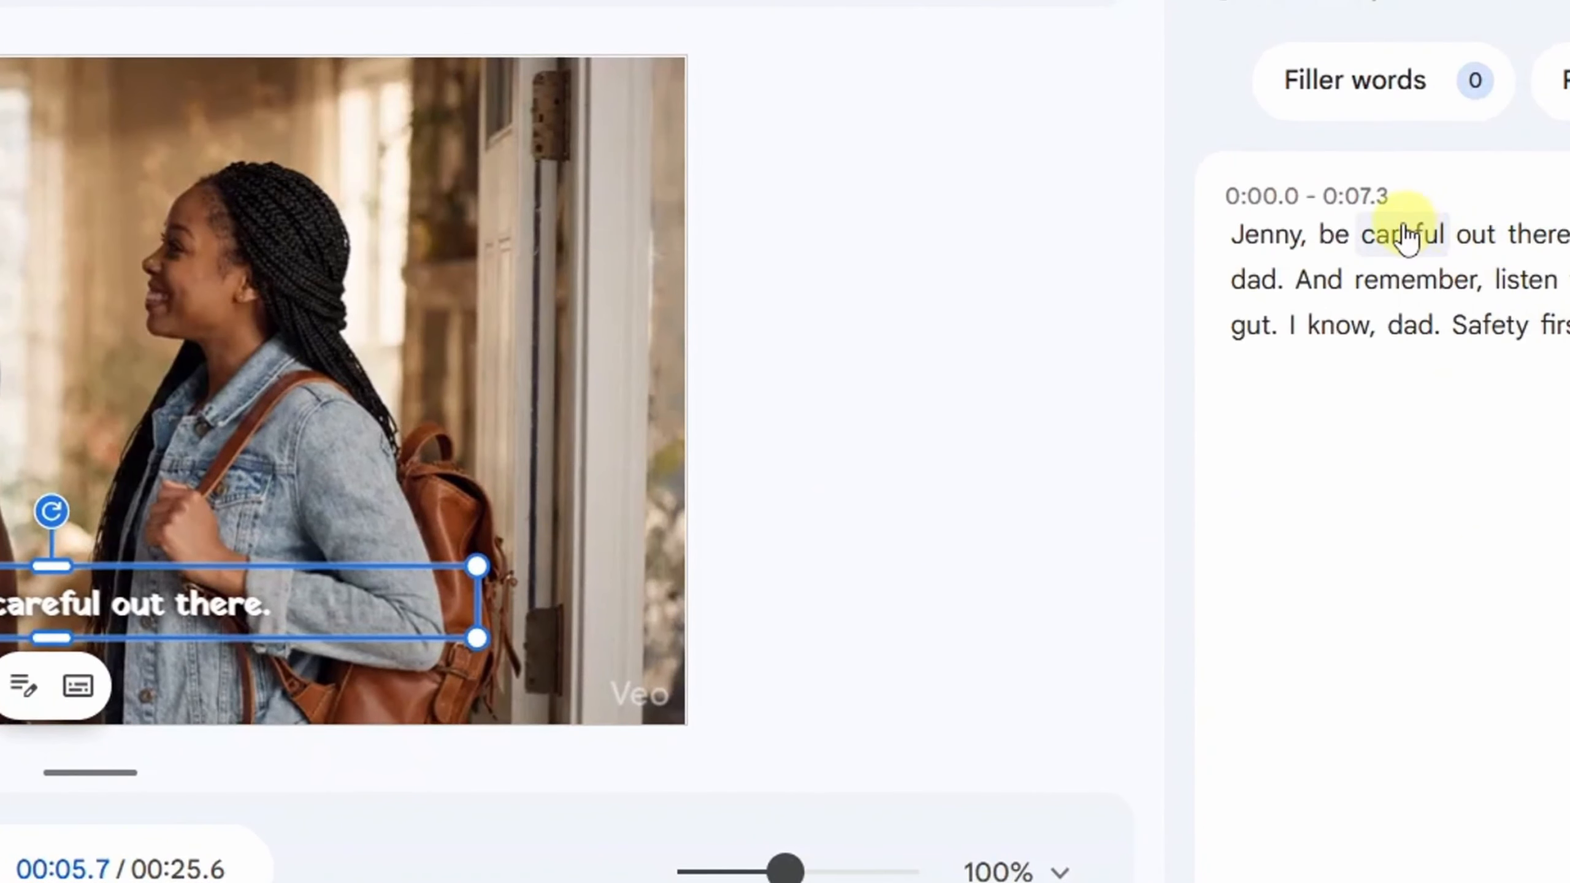
pyautogui.click(1412, 260)
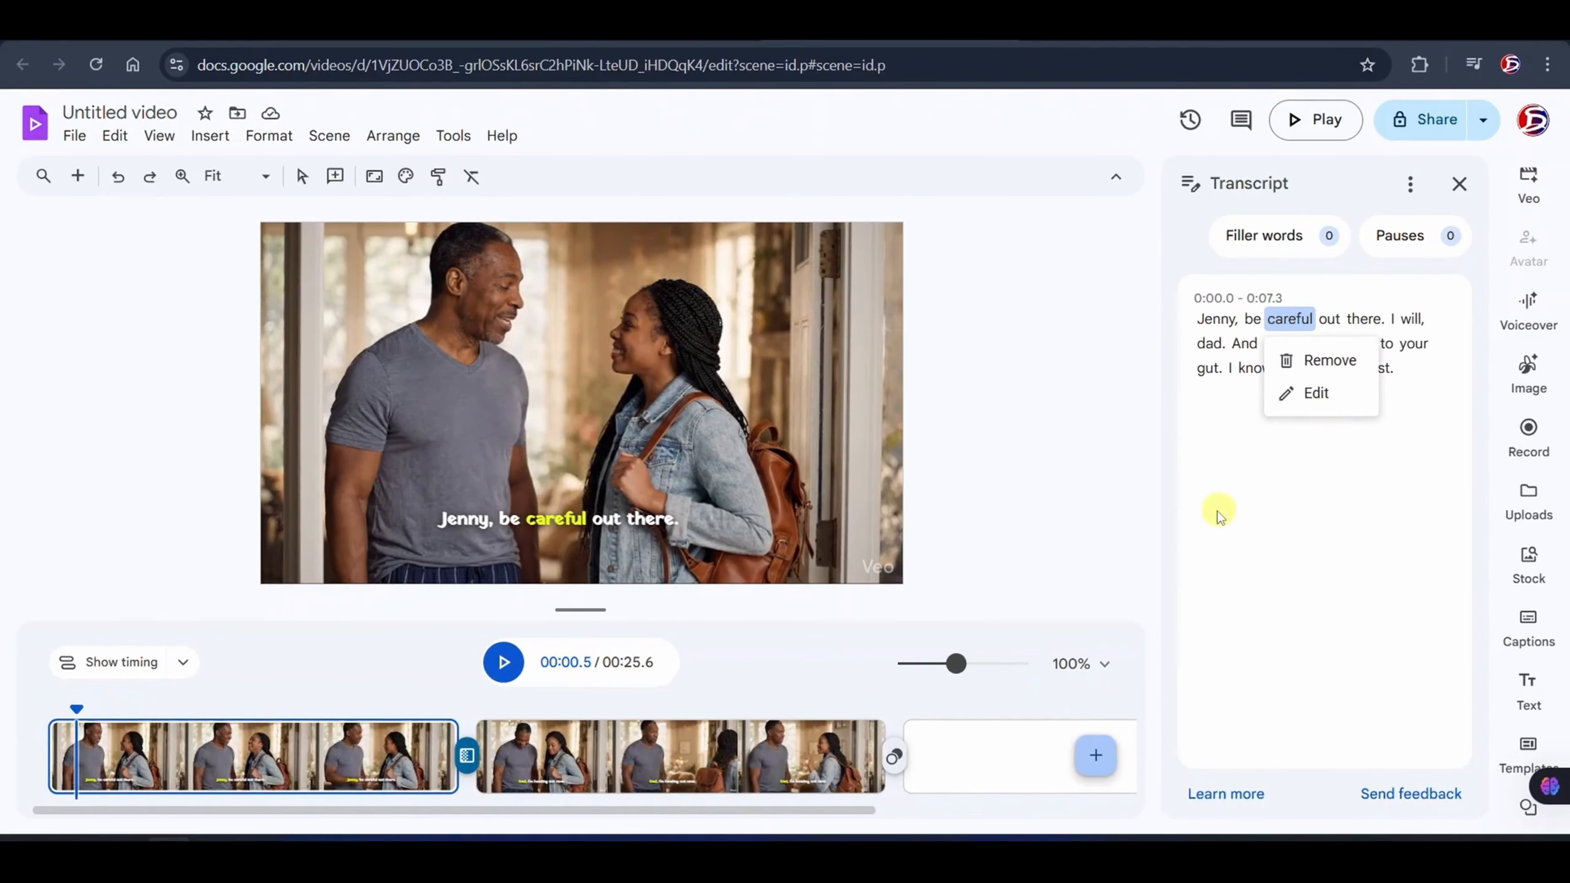
pyautogui.click(1297, 547)
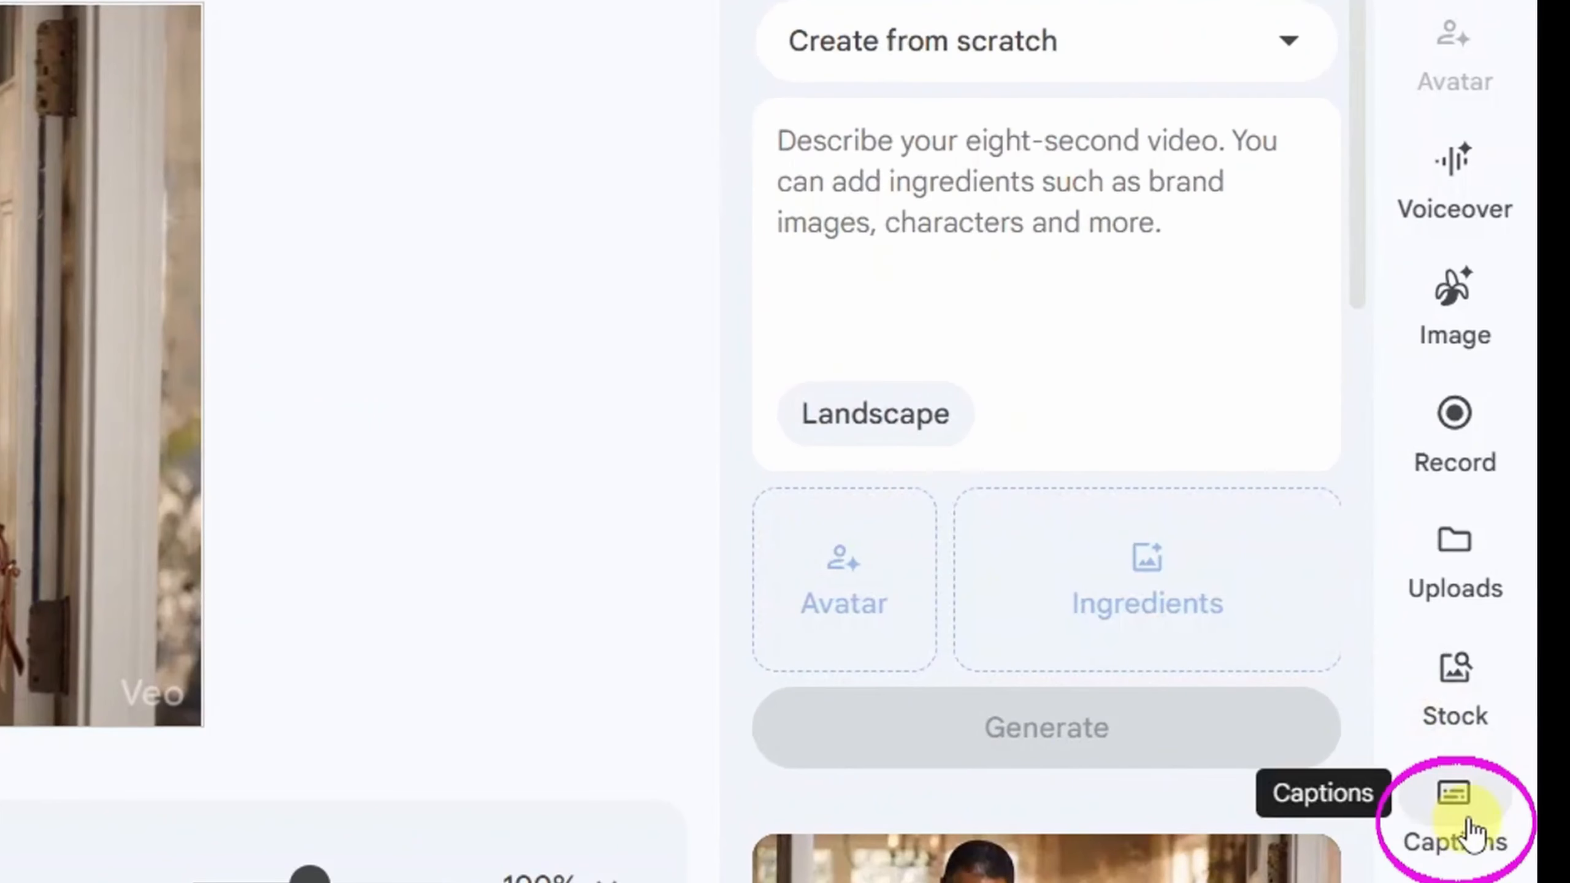
# - Reopen the caption settings and show their additional options
pyautogui.click(1473, 832)
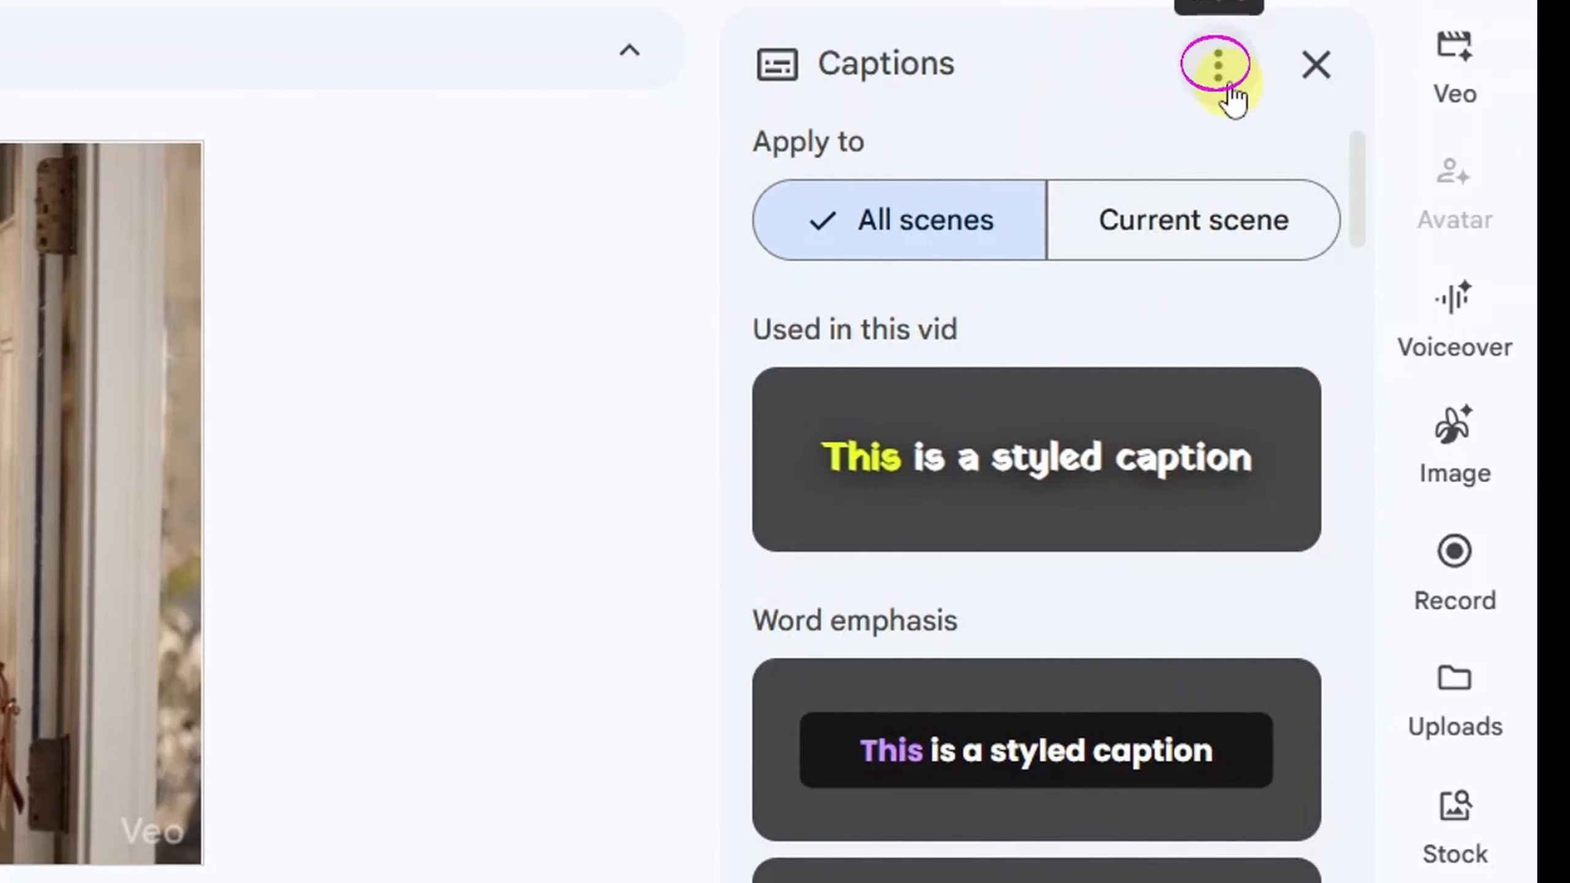
pyautogui.click(1219, 67)
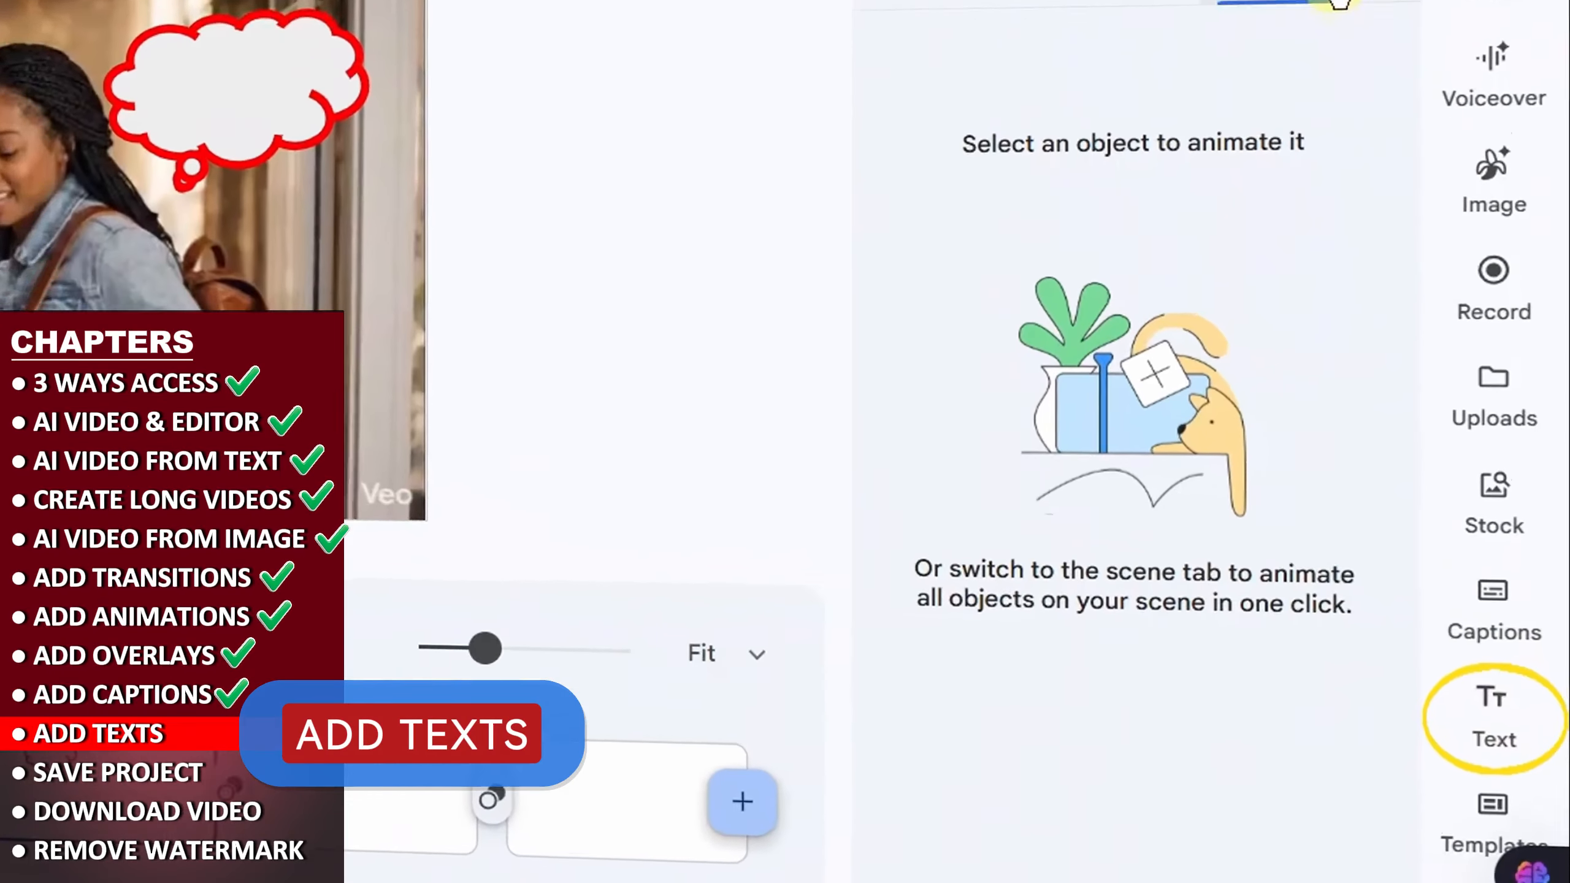
# - Add a title and a subtitle text box to the second clip's scene and look through the preset text designs
pyautogui.click(1492, 706)
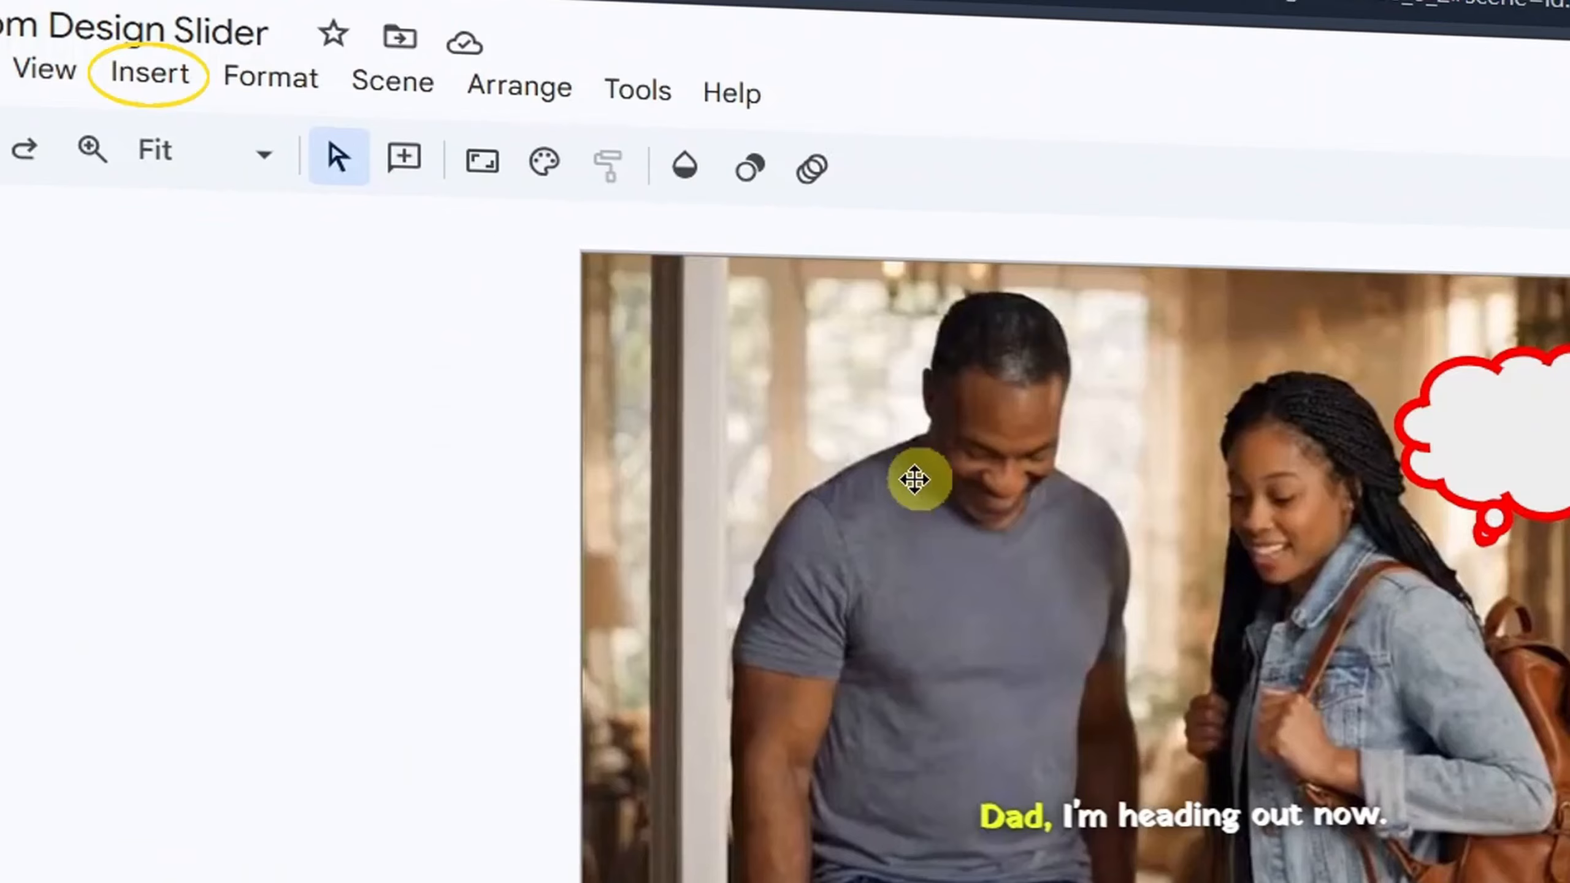
pyautogui.click(150, 75)
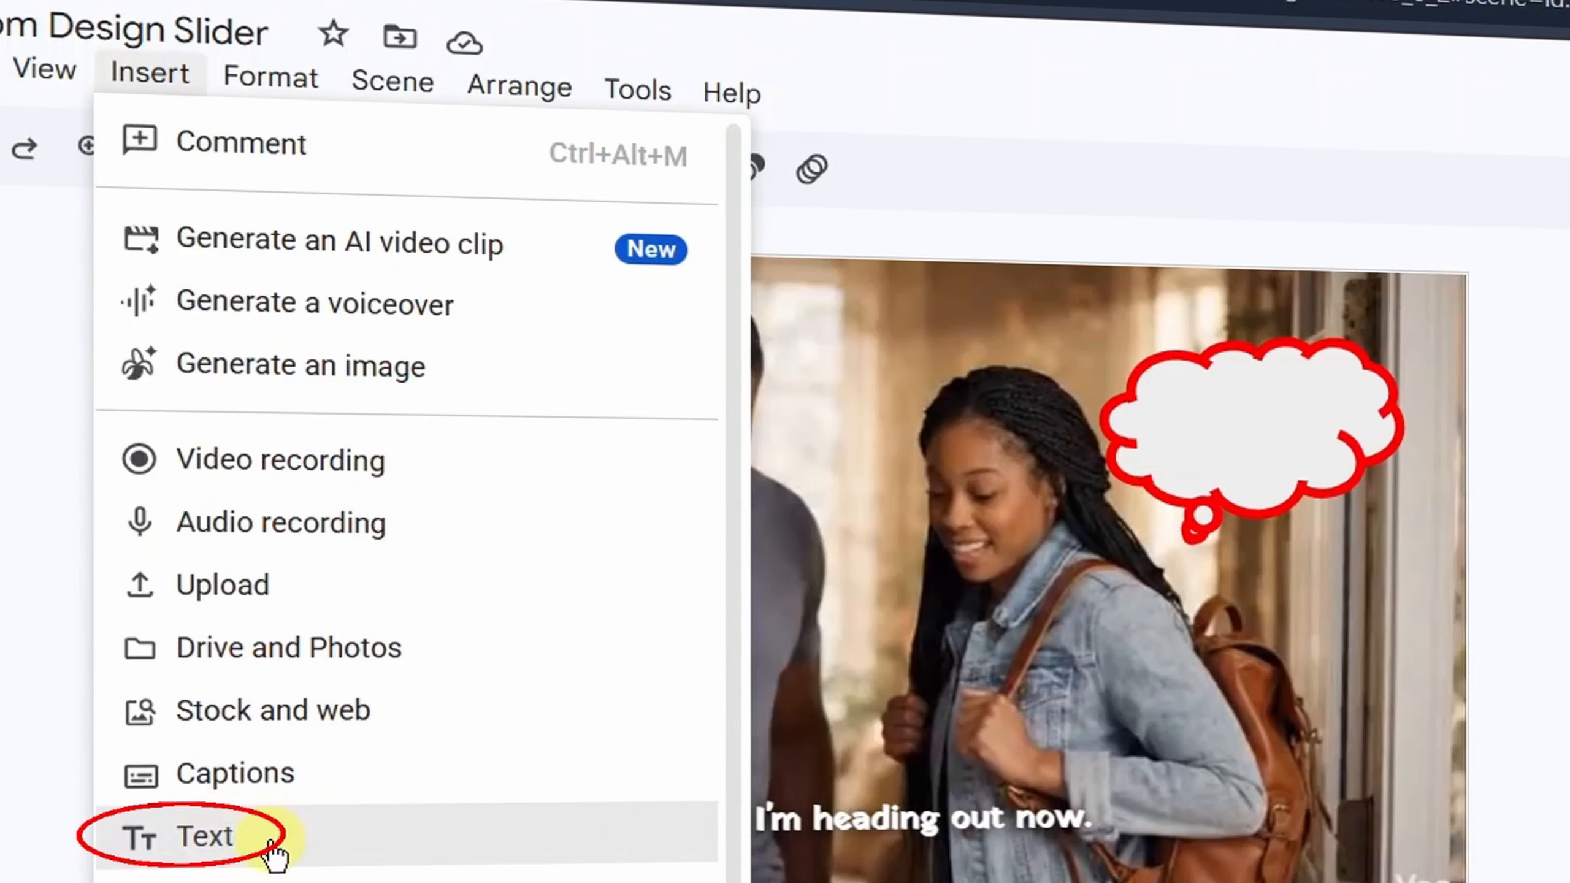
pyautogui.click(271, 848)
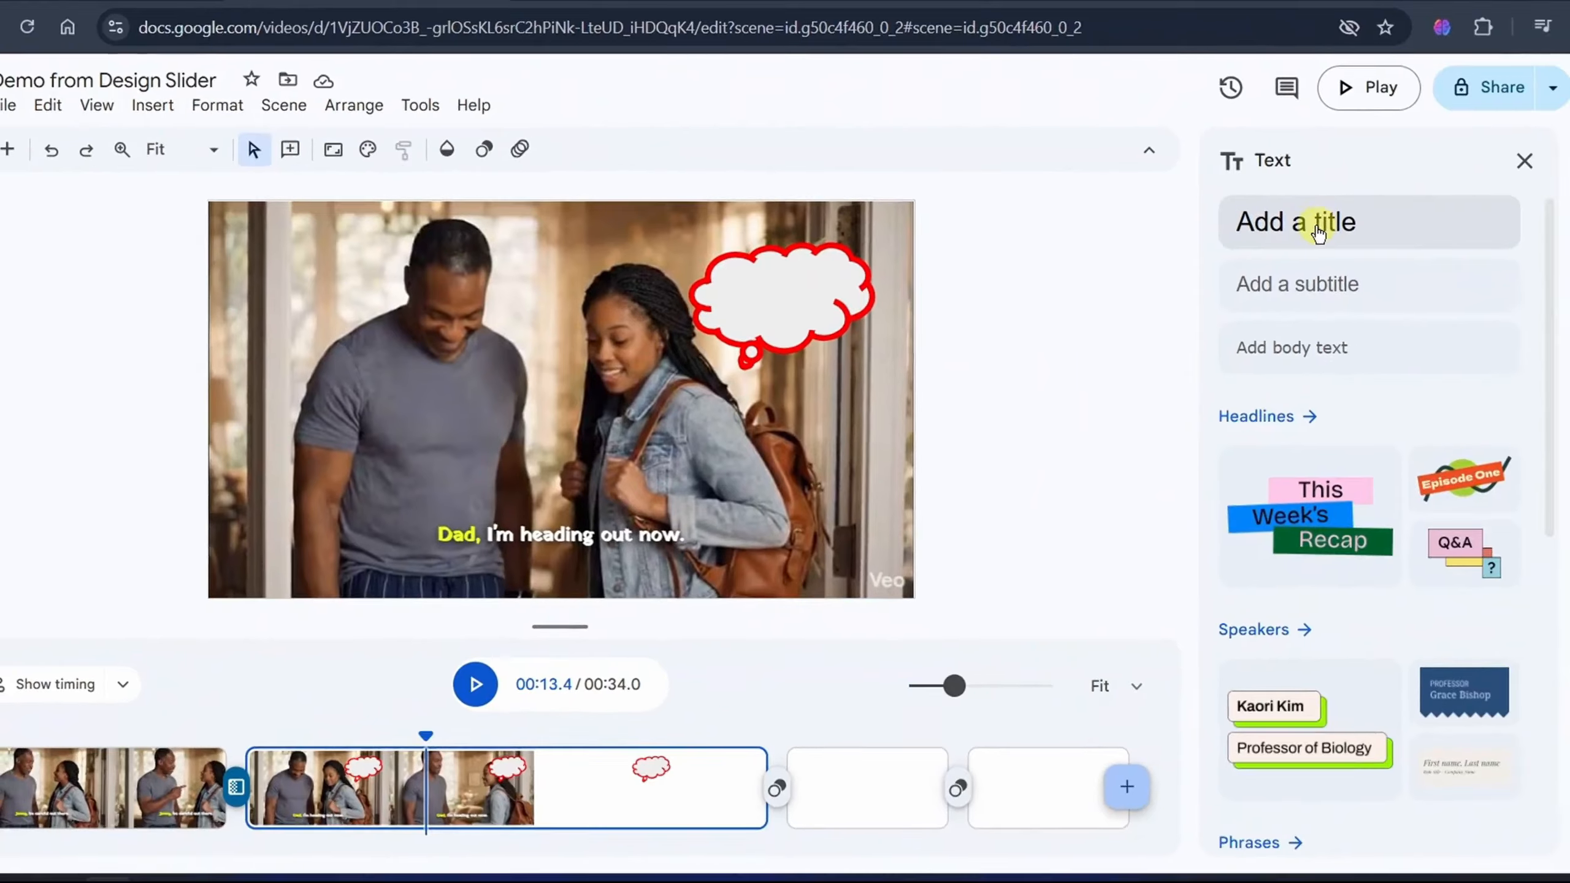
pyautogui.click(1320, 226)
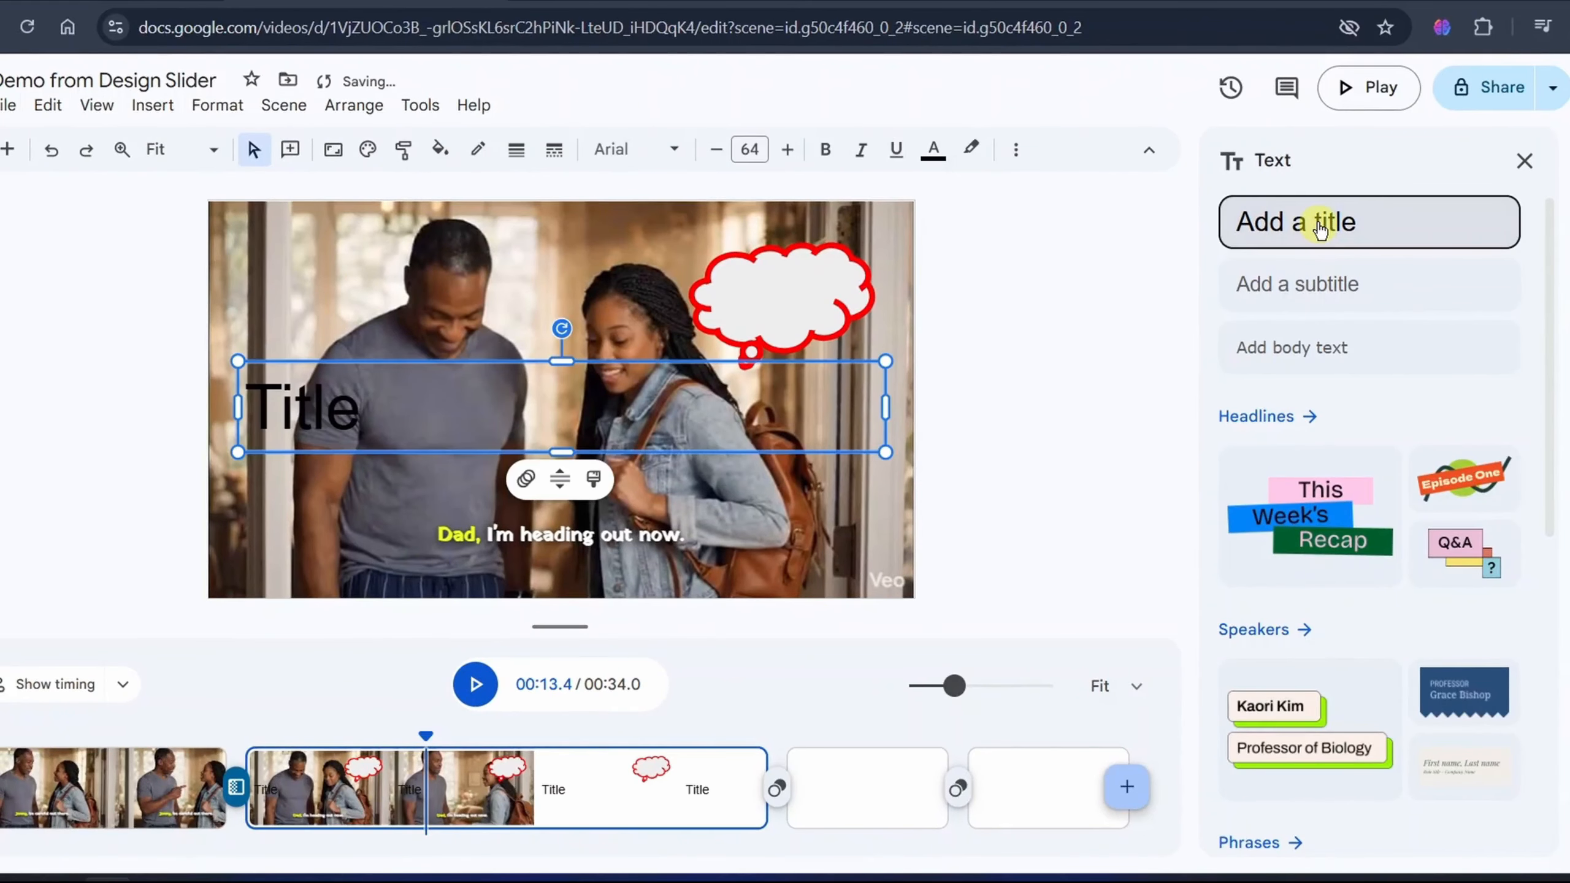
pyautogui.click(1298, 283)
pyautogui.scroll(-3, 1360, 260)
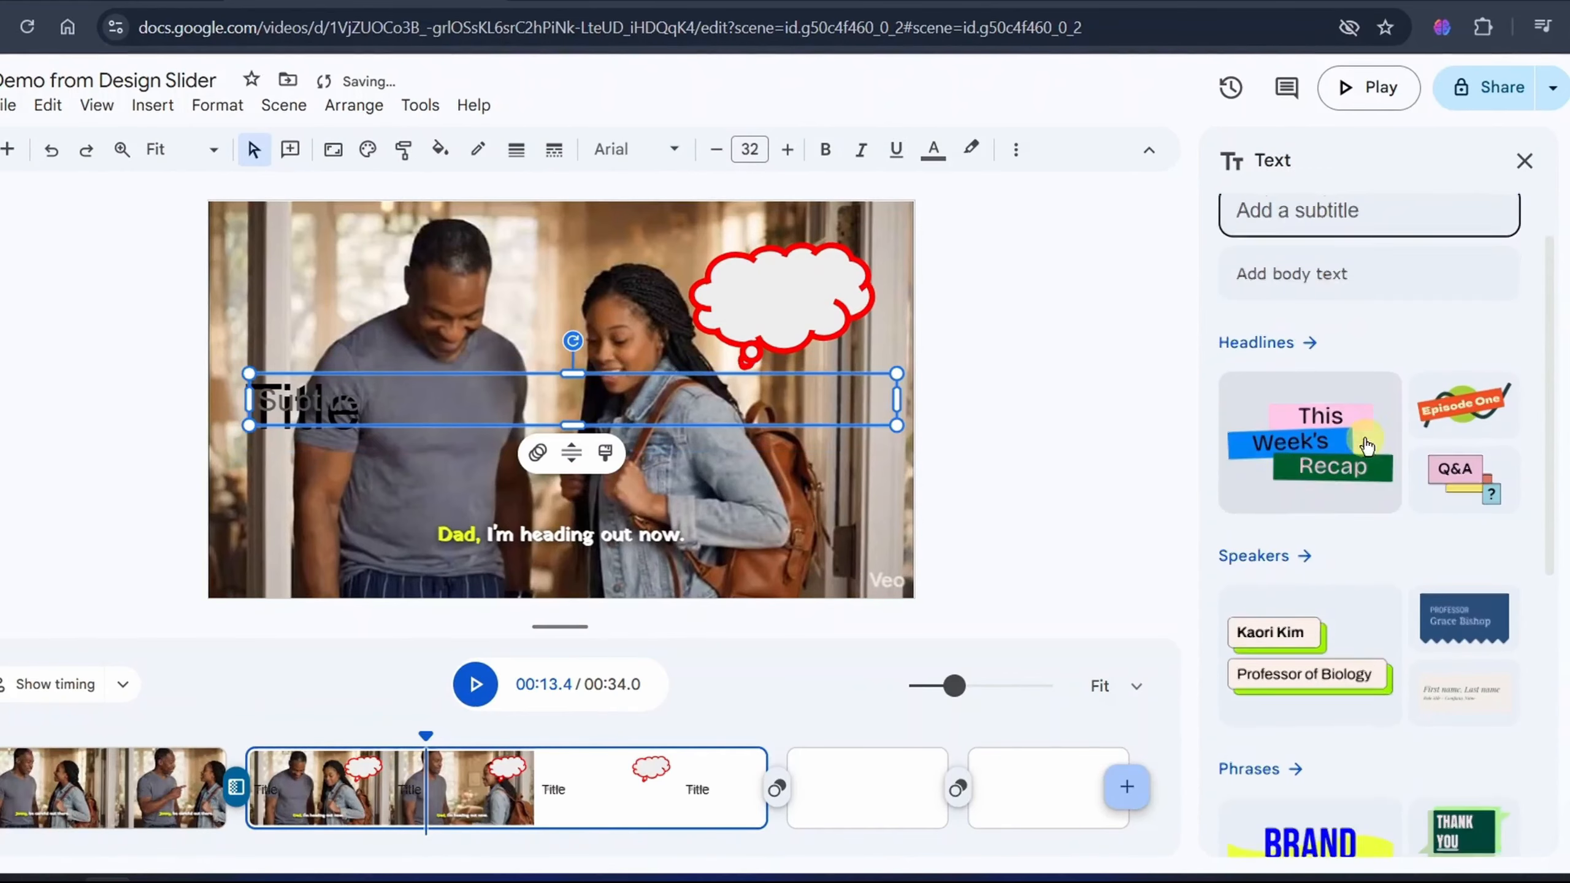
pyautogui.scroll(-3, 1371, 459)
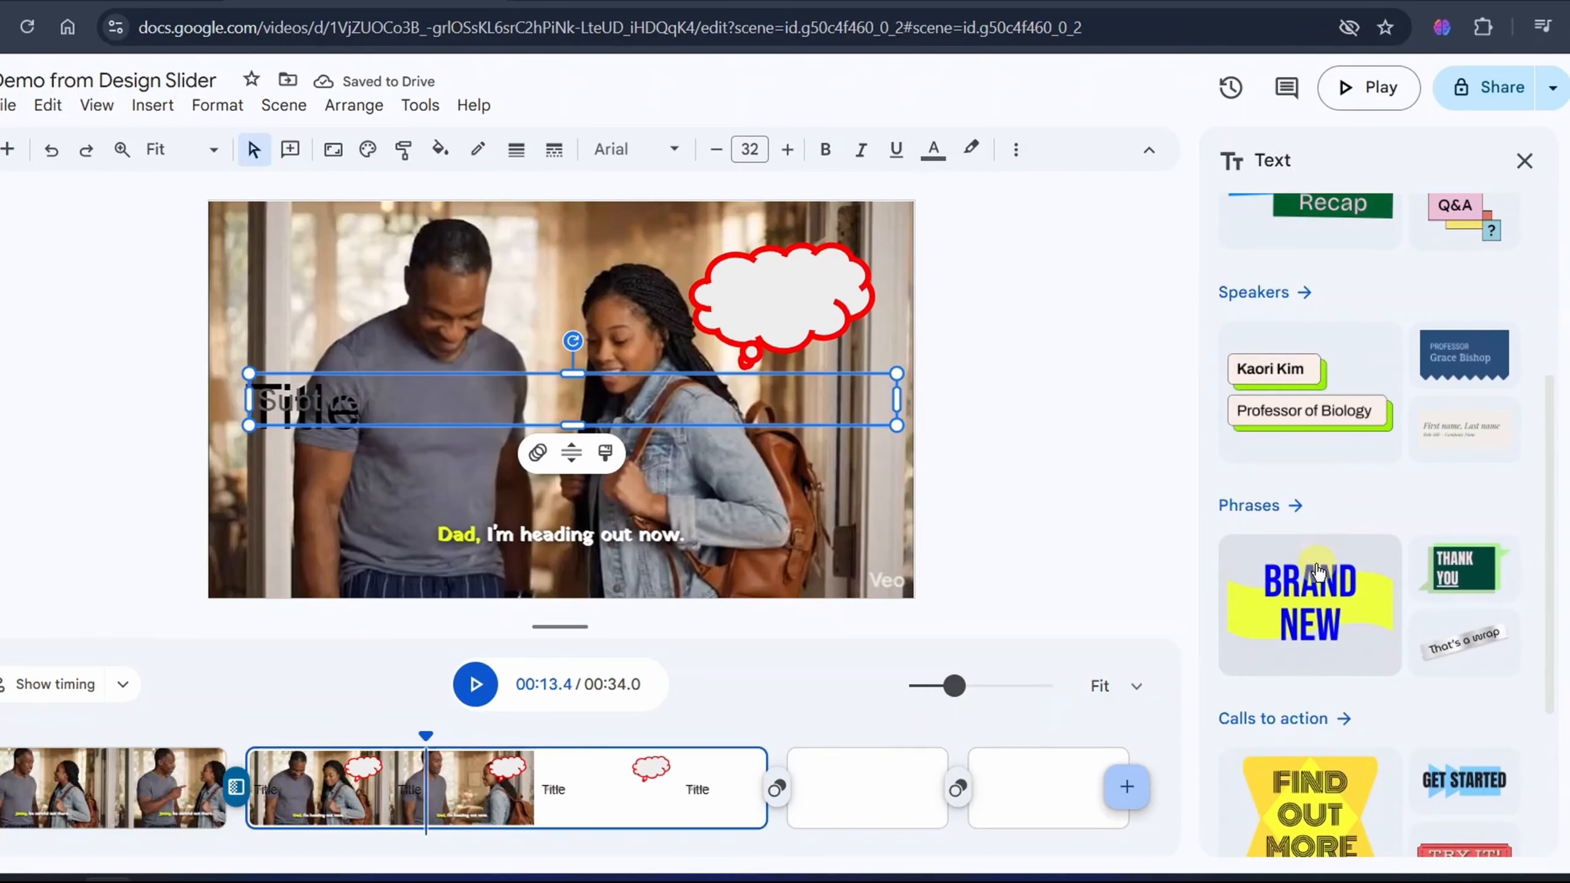
pyautogui.click(1525, 161)
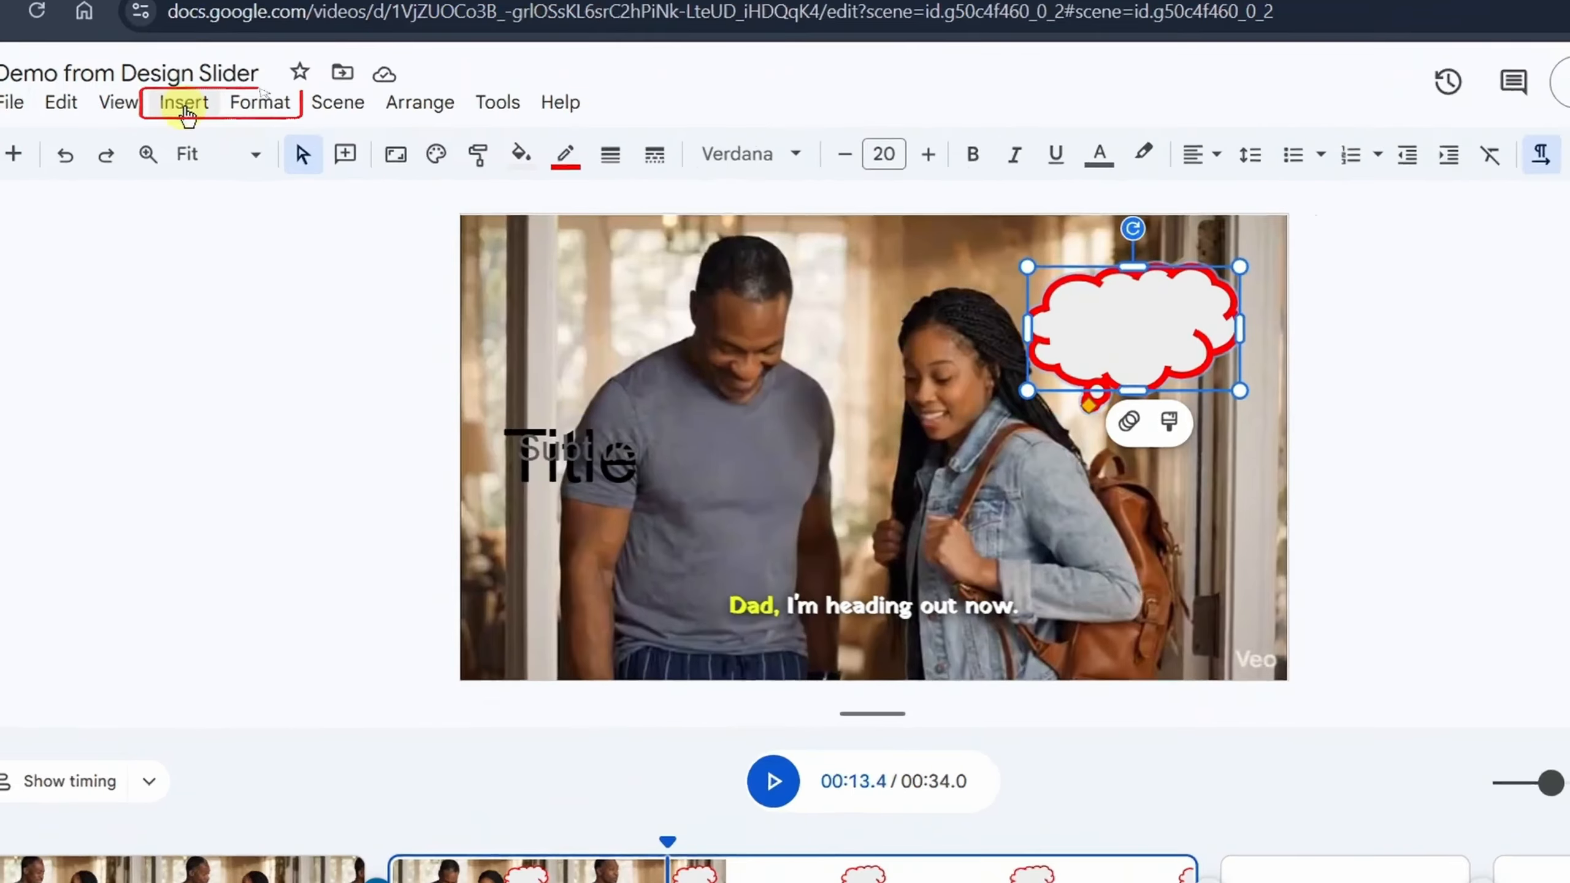
pyautogui.click(149, 105)
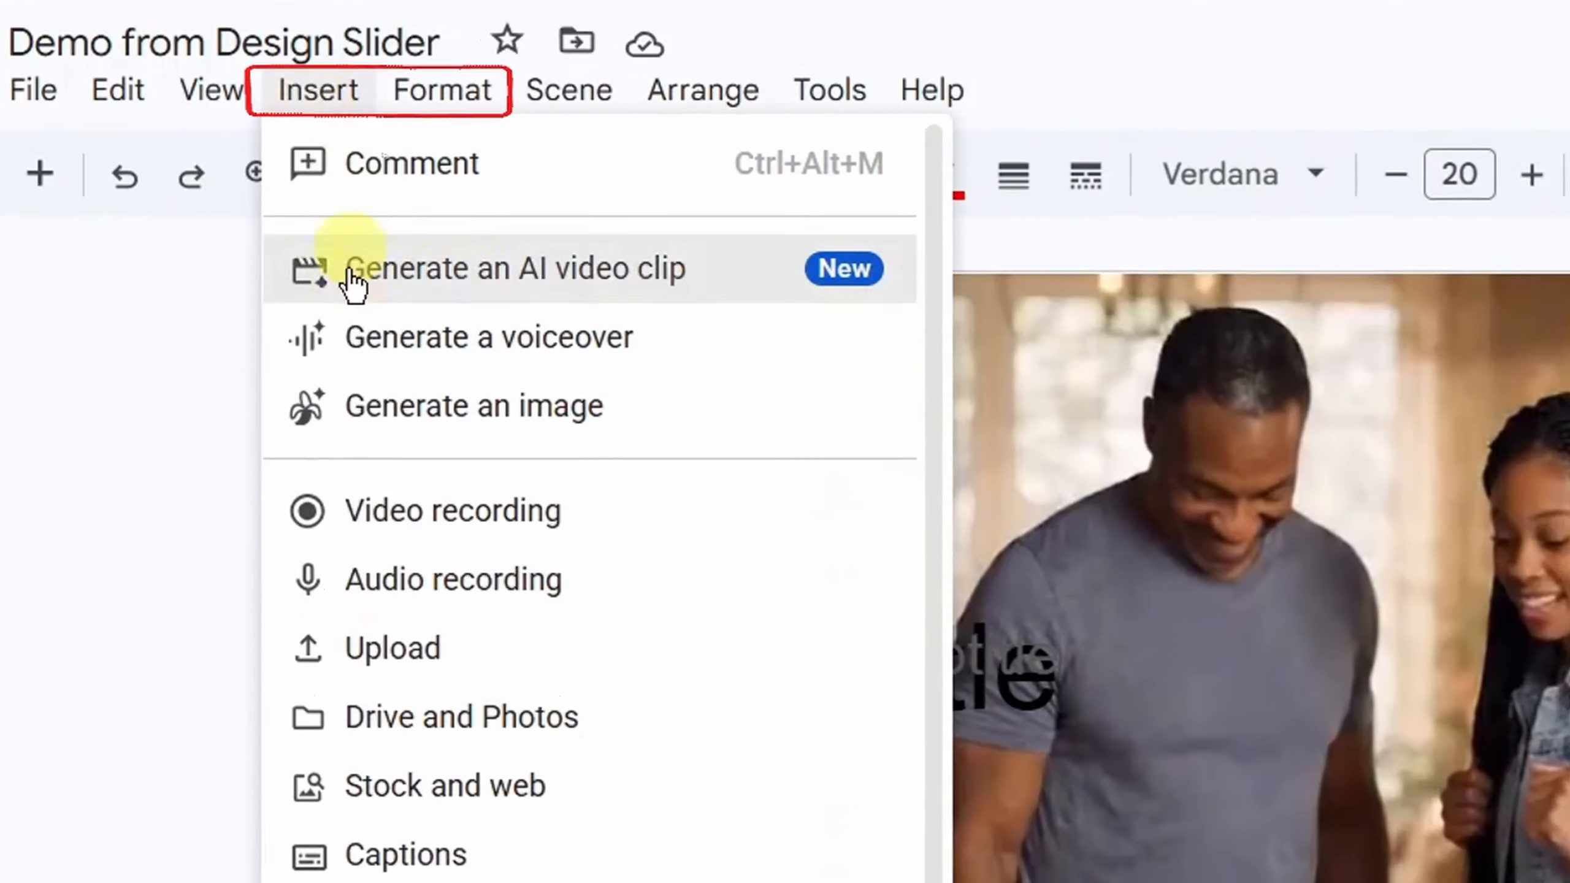
pyautogui.click(445, 105)
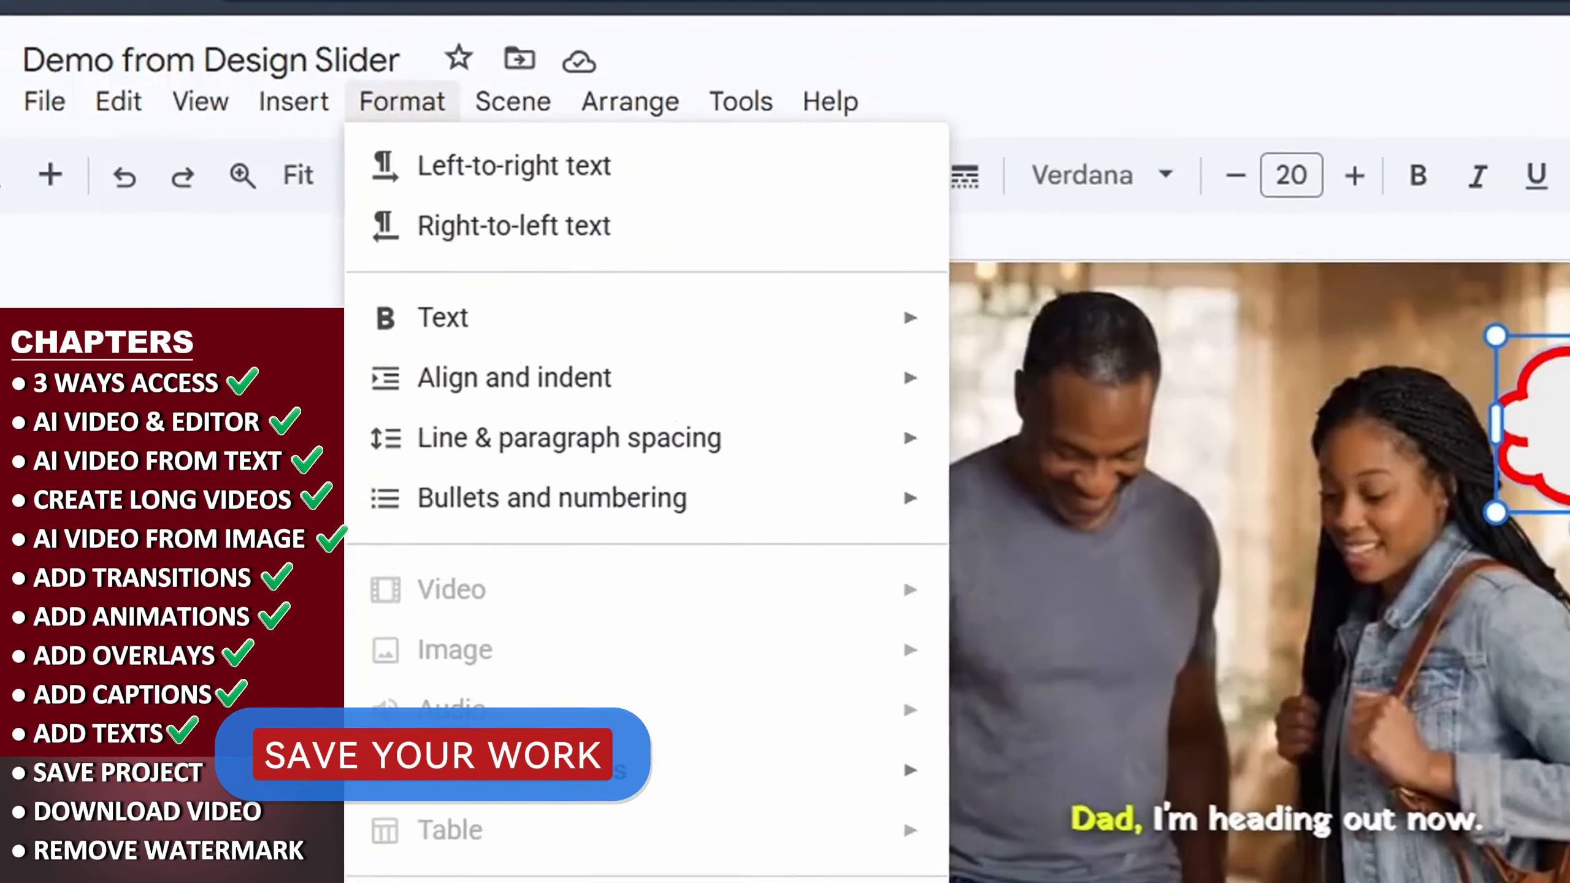
pyautogui.press('Escape')
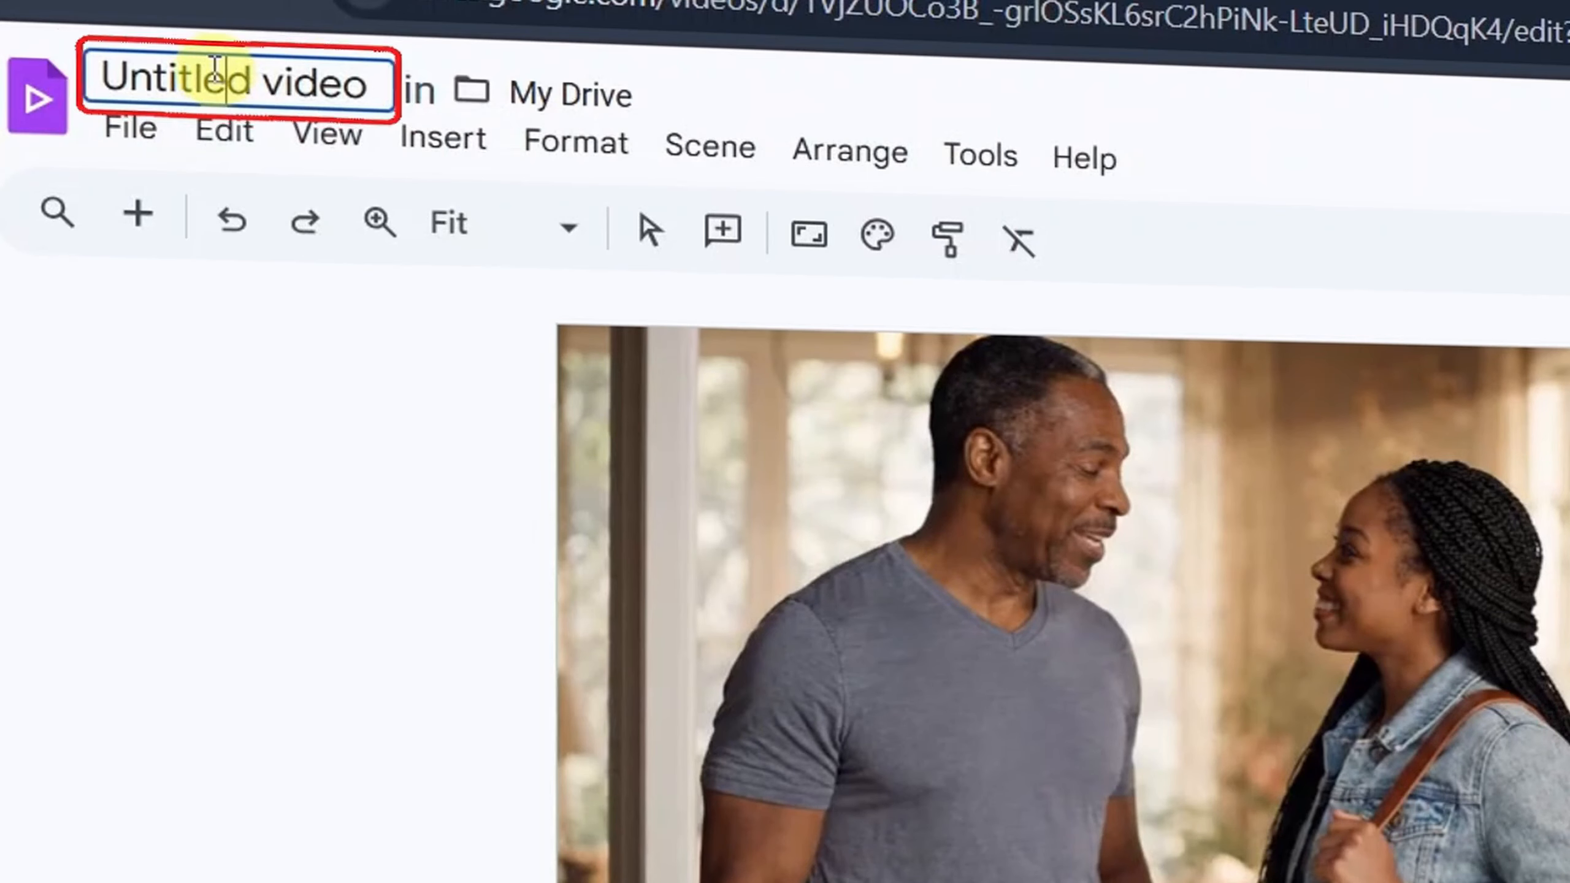
# - Rename the untitled video as "Demo from Design Slider"
pyautogui.tripleClick(224, 66)
pyautogui.write('De')
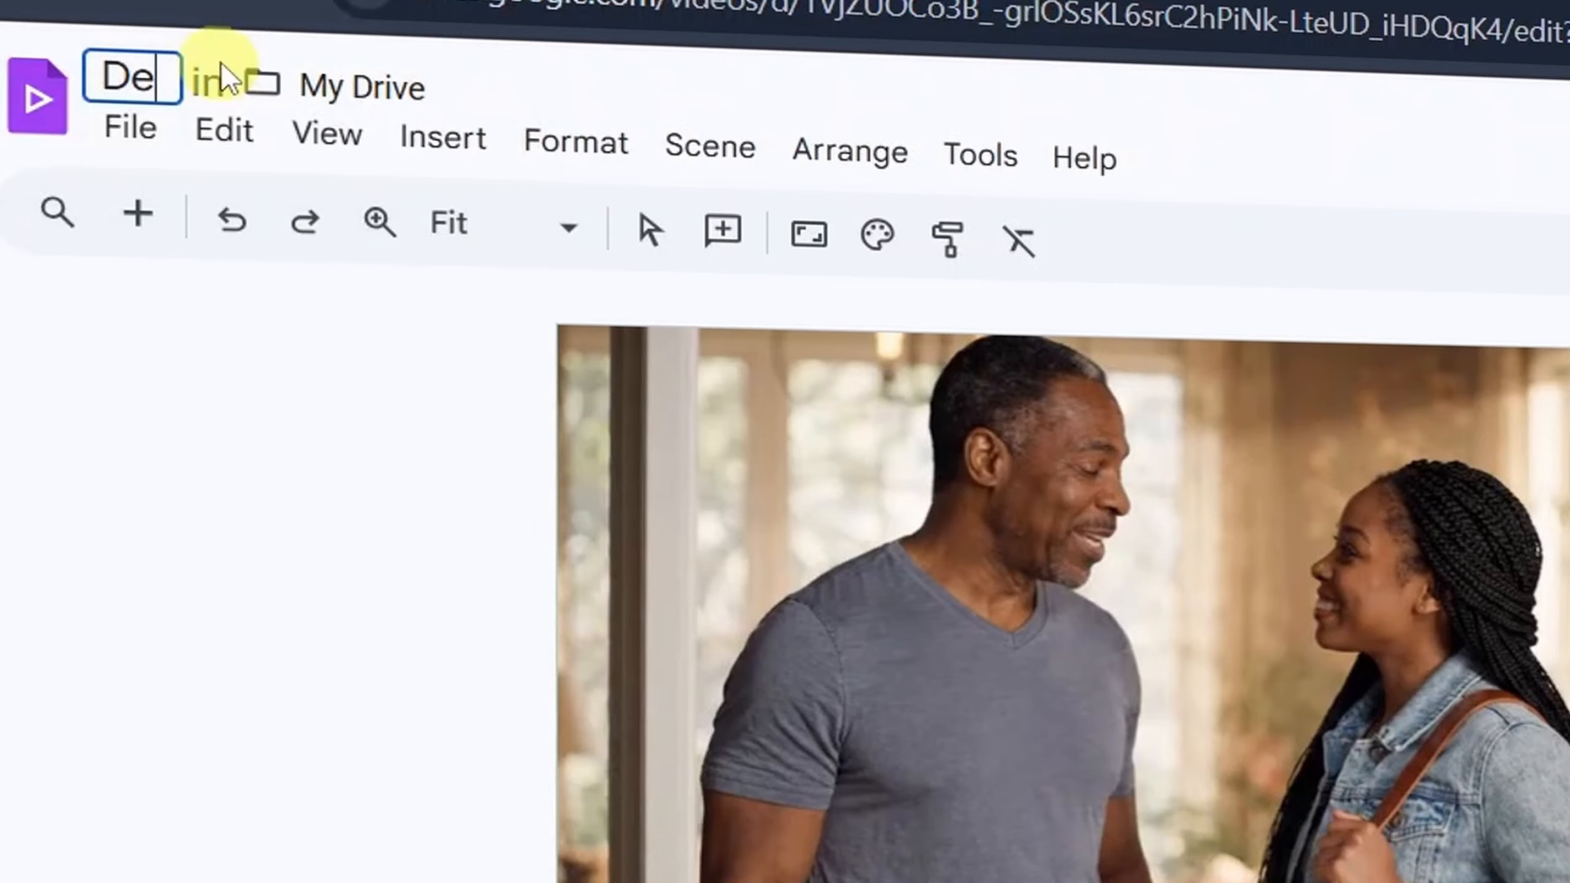
pyautogui.write('mo fr')
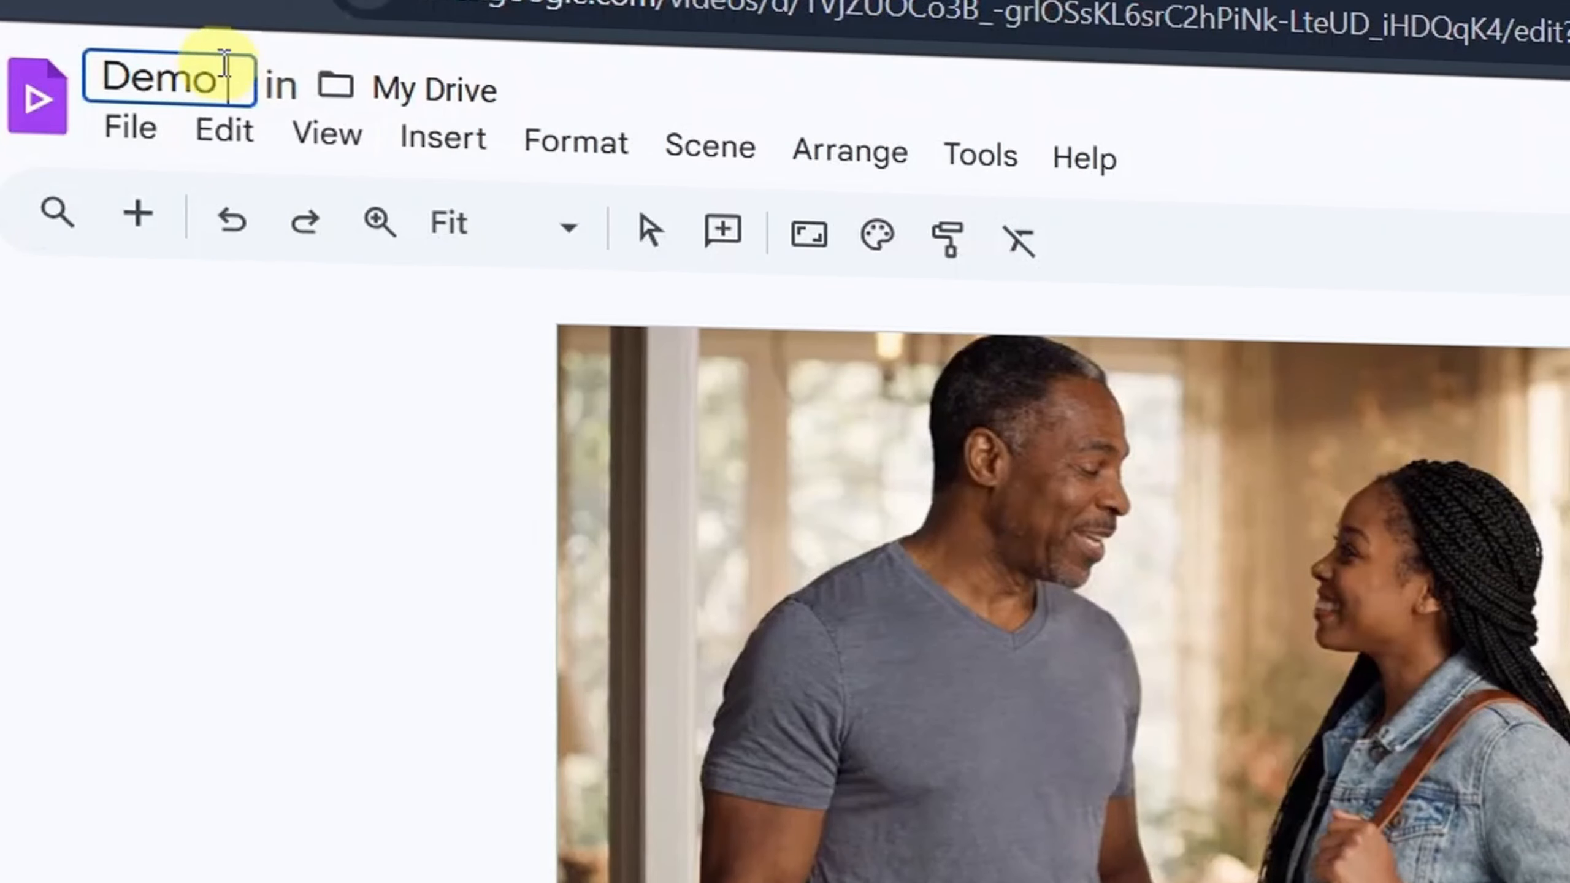
pyautogui.write('om Design Slider')
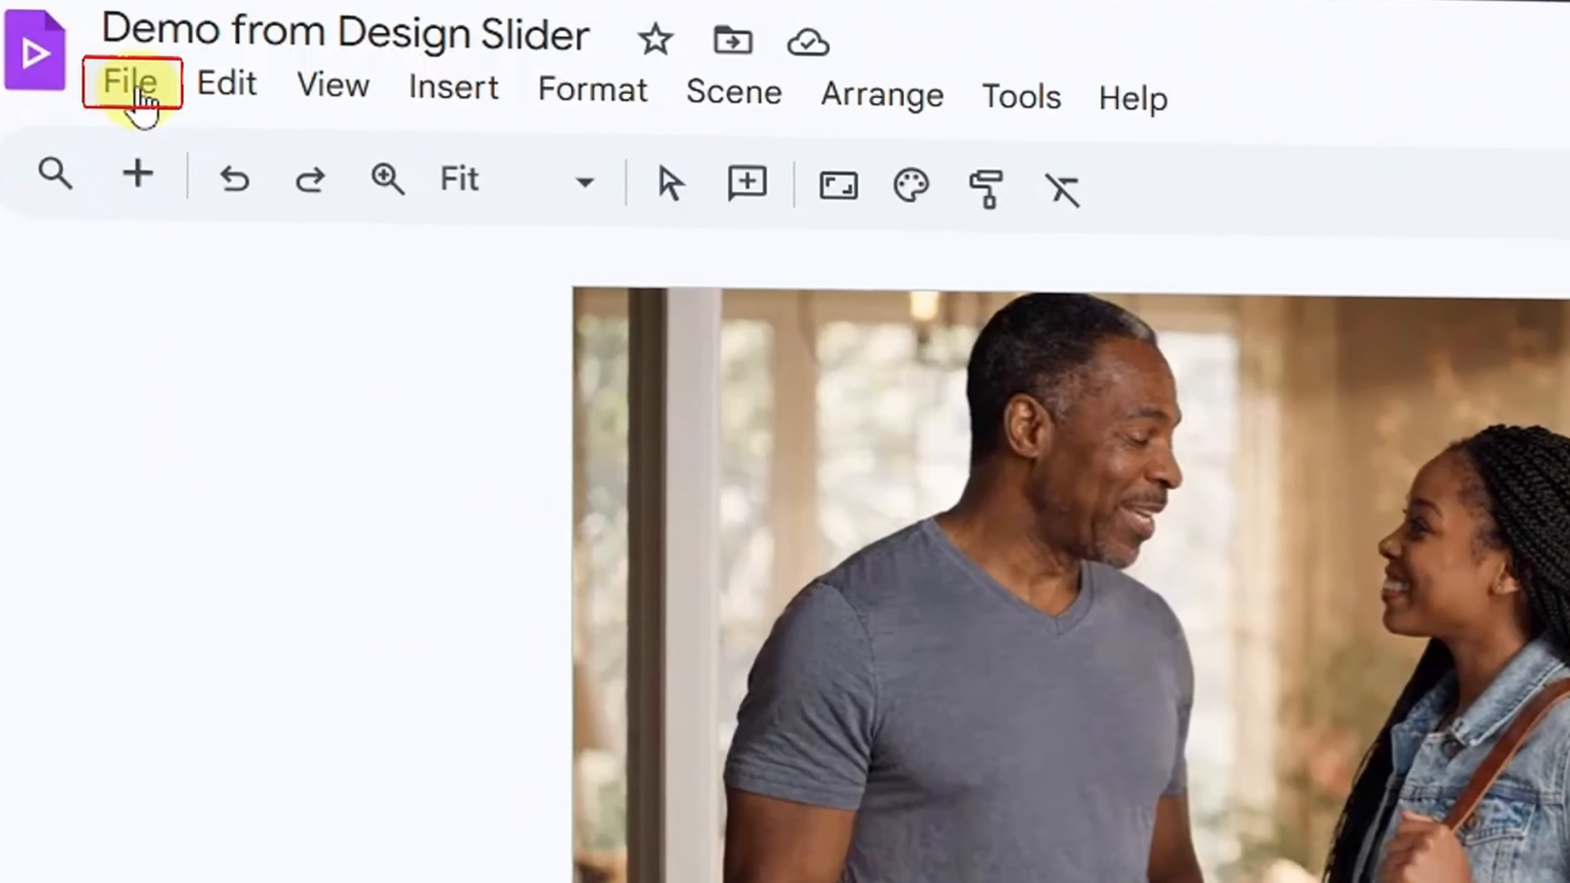
# - Download the finished project as an MP4 video (.mp4)
pyautogui.click(104, 123)
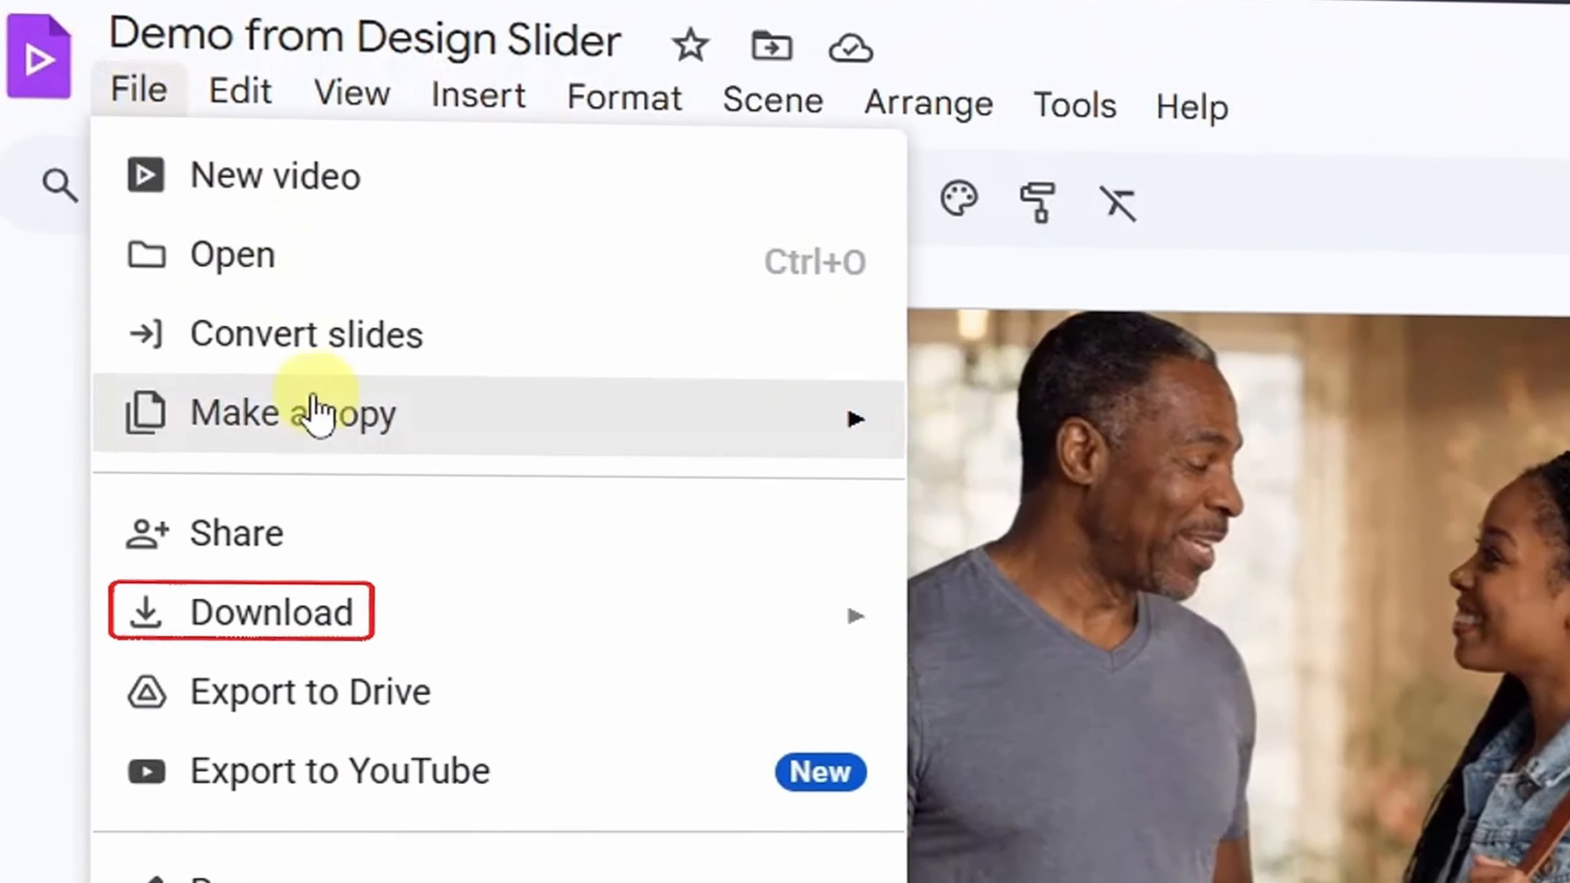
pyautogui.moveTo(327, 626)
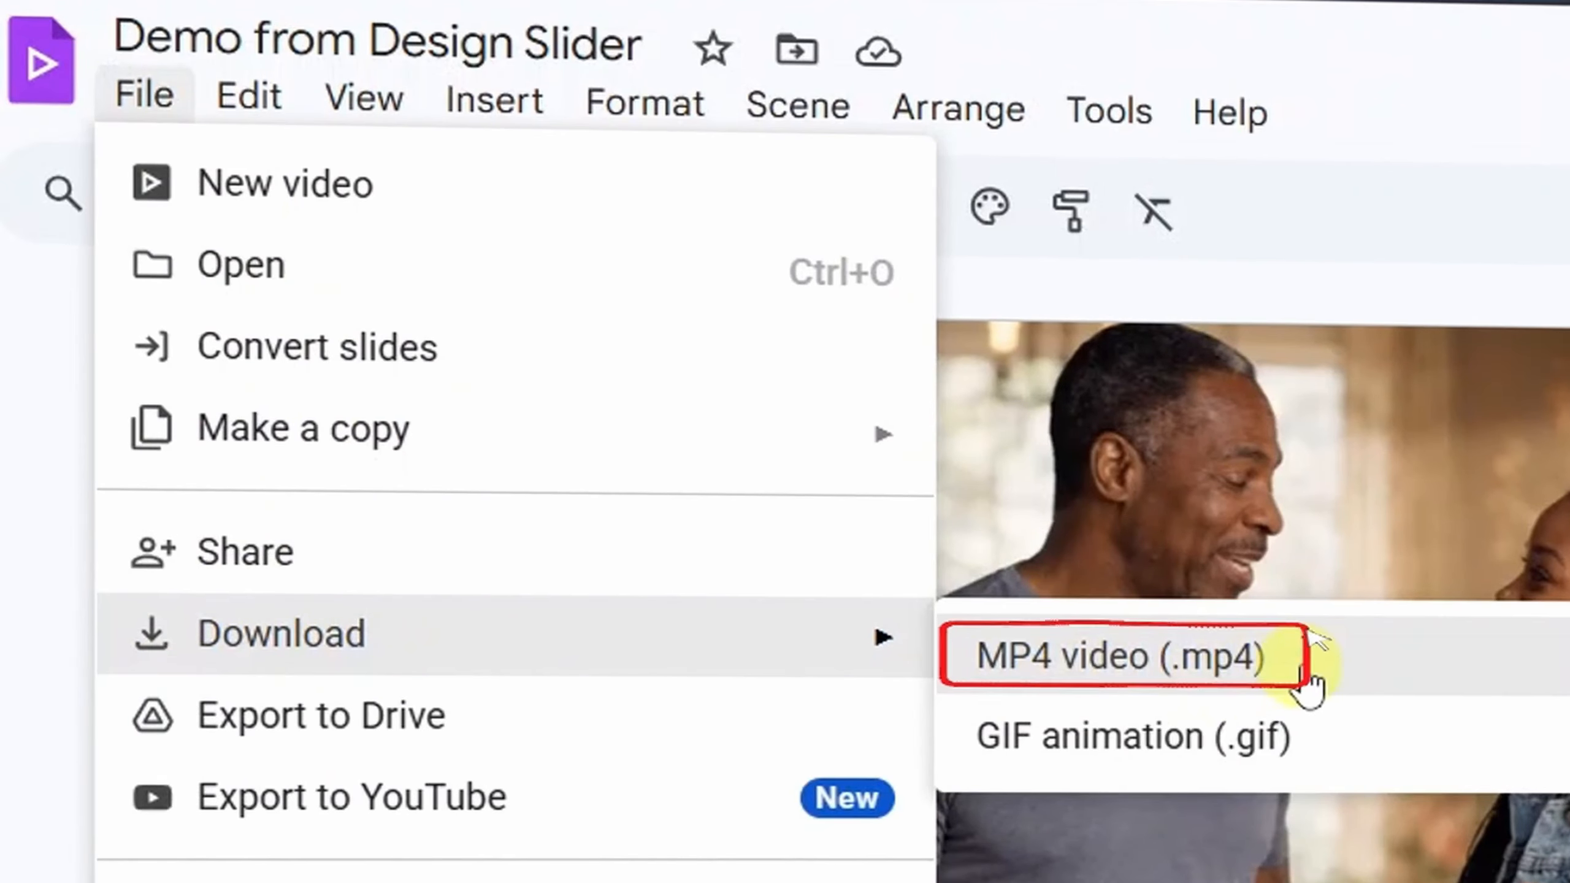
pyautogui.click(1277, 656)
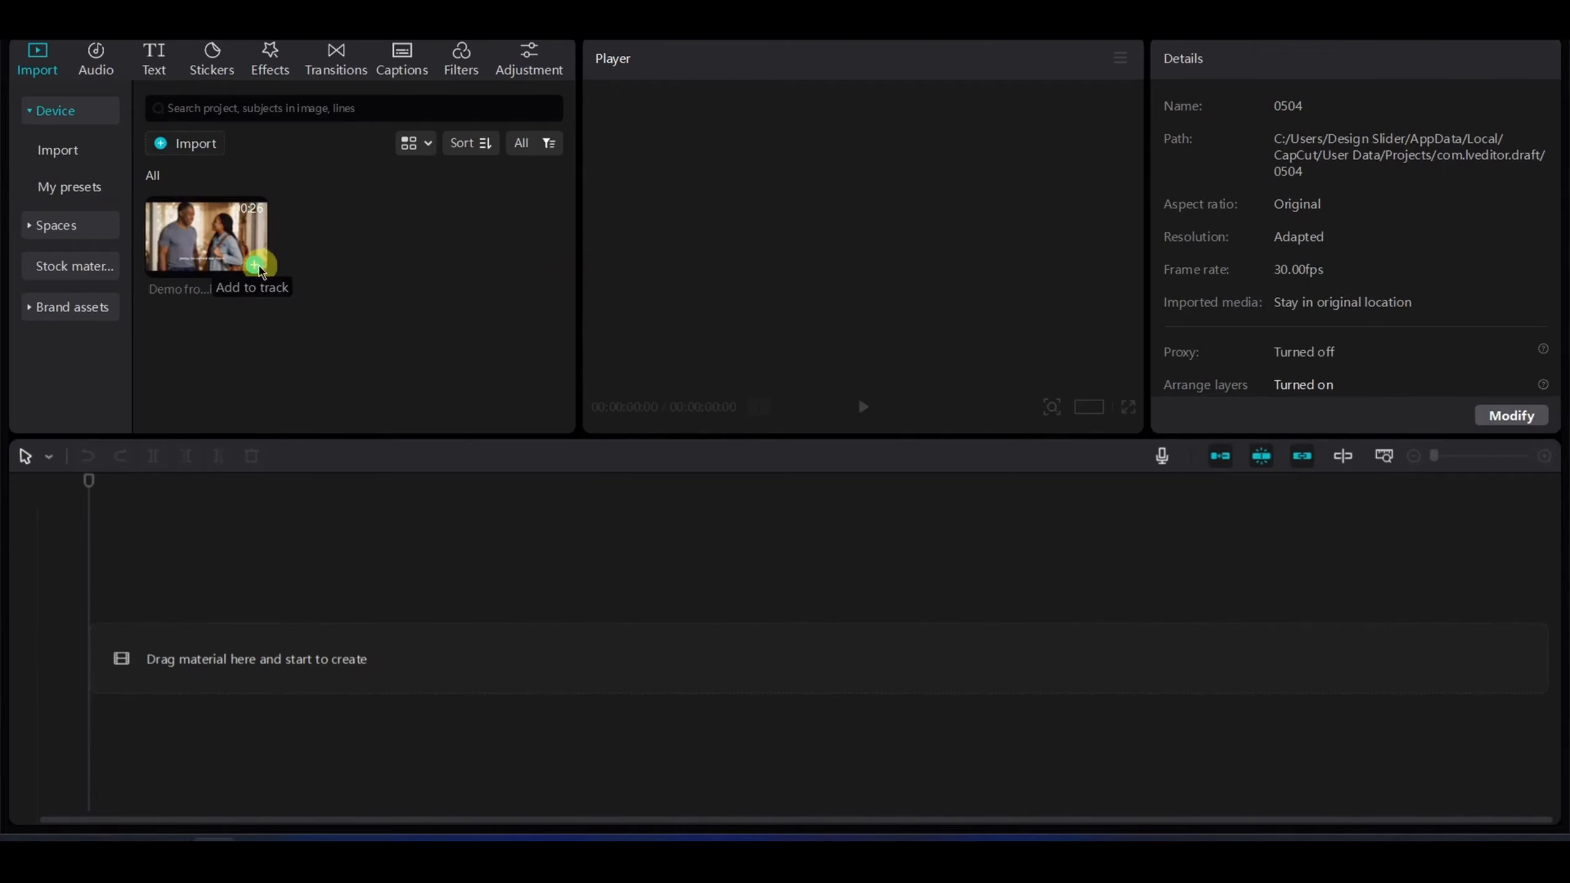
# - Switch to CapCut, add the downloaded MP4 to the timeline, and scale the clip up to 104% to push the Veo watermark outward
pyautogui.click(256, 266)
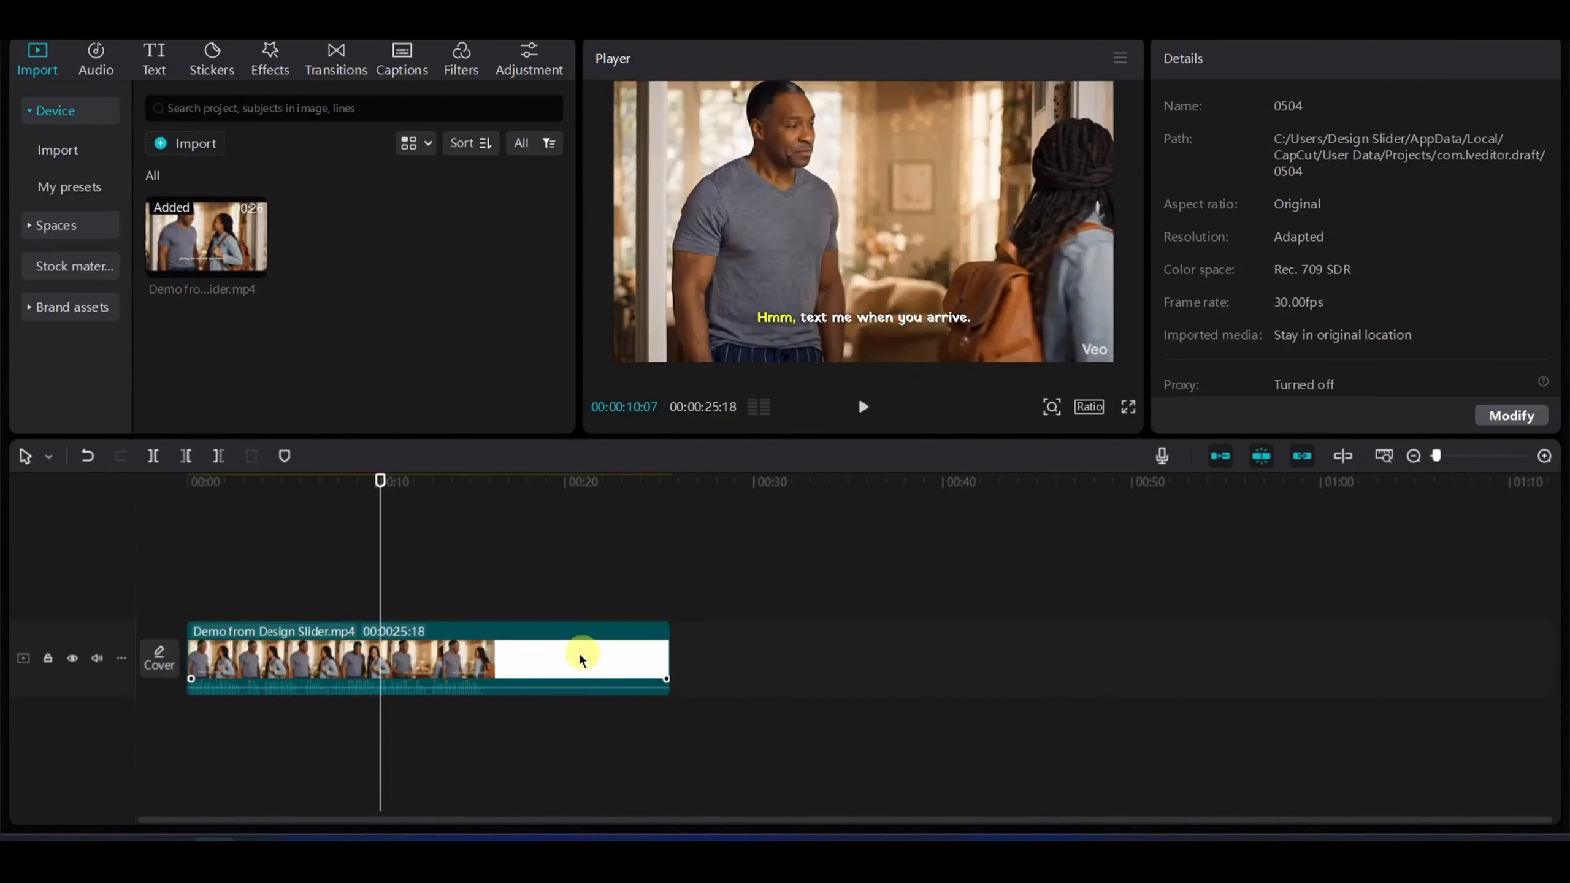
pyautogui.click(580, 659)
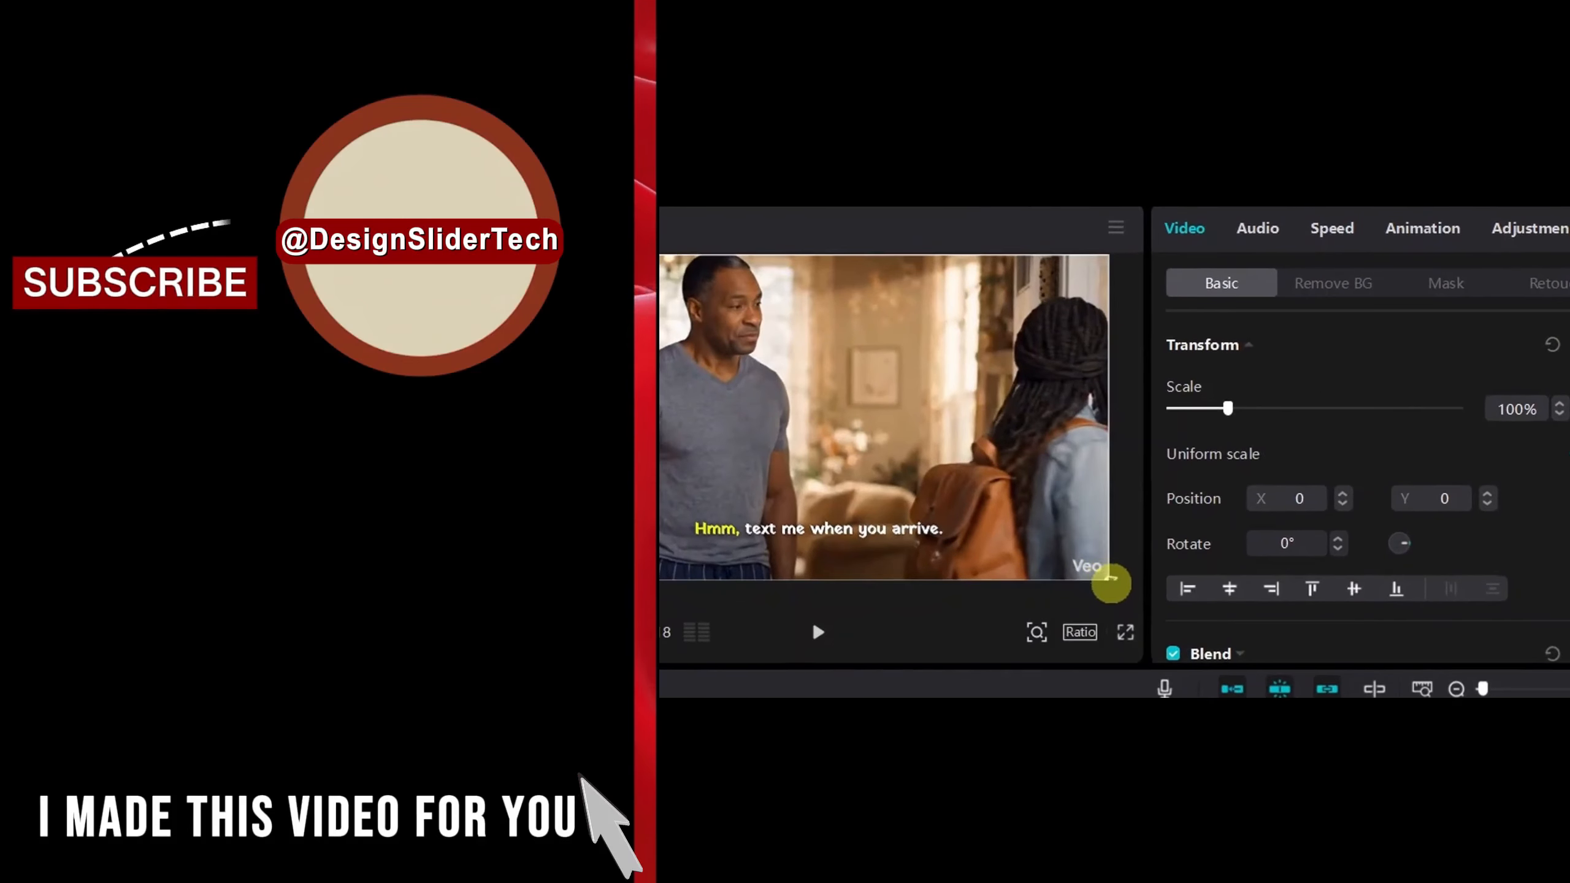
pyautogui.moveTo(1119, 587); pyautogui.dragTo(1124, 591)
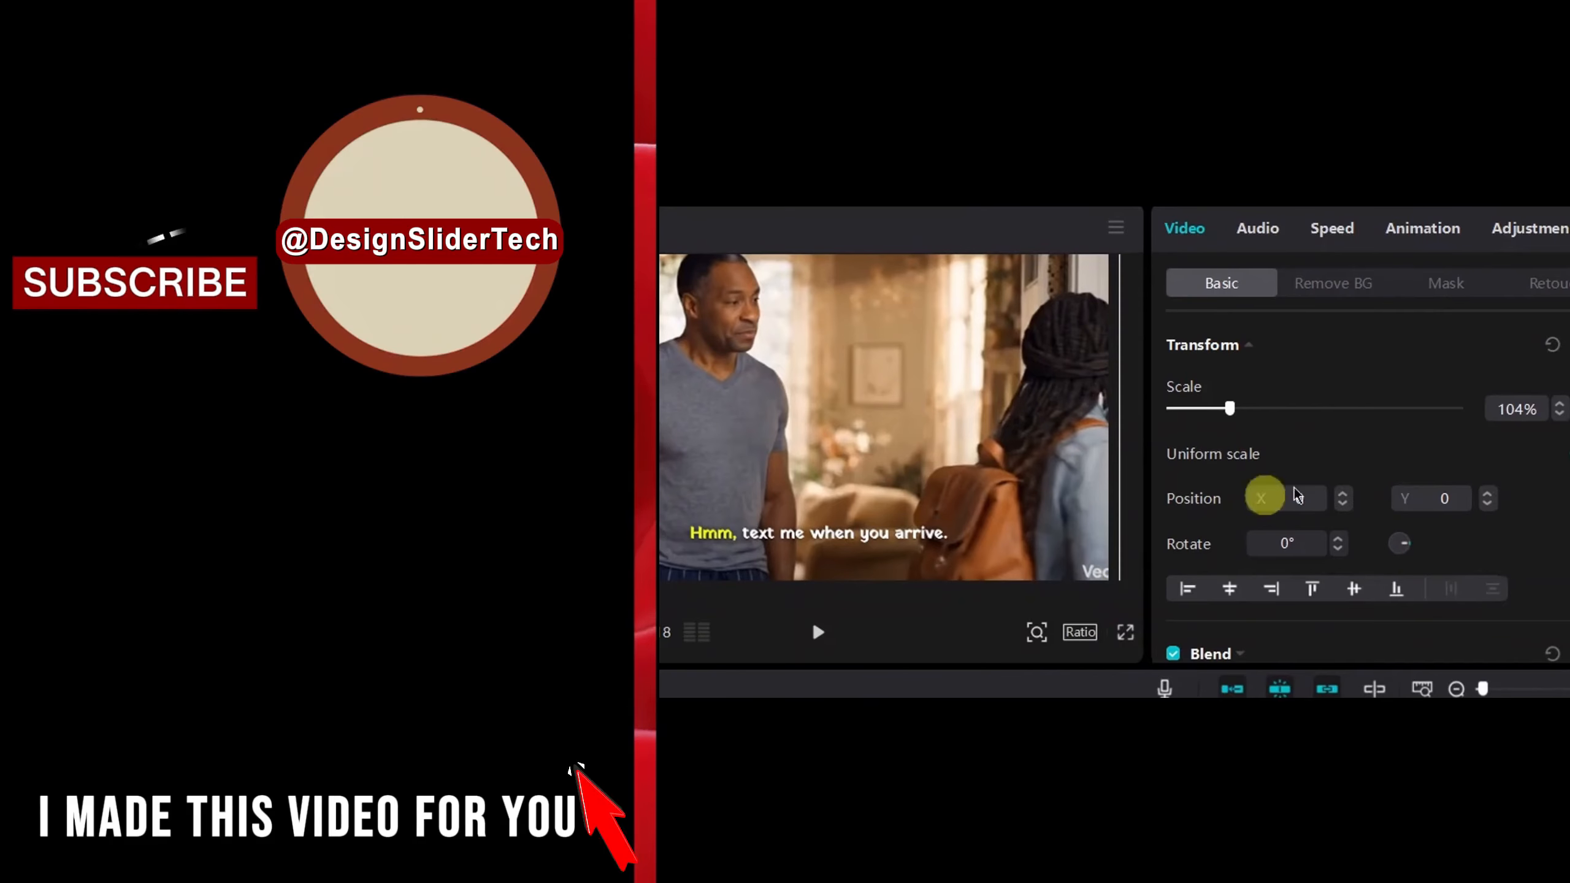